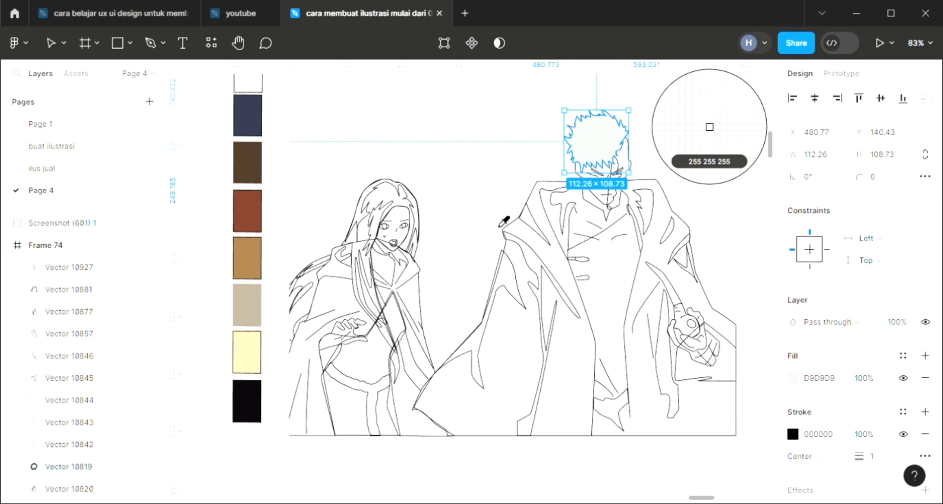
# Step: Fill the man's spiky hair shape with the near-black palette colour 0B060C and send it behind the line art
pyautogui.click(248, 174)
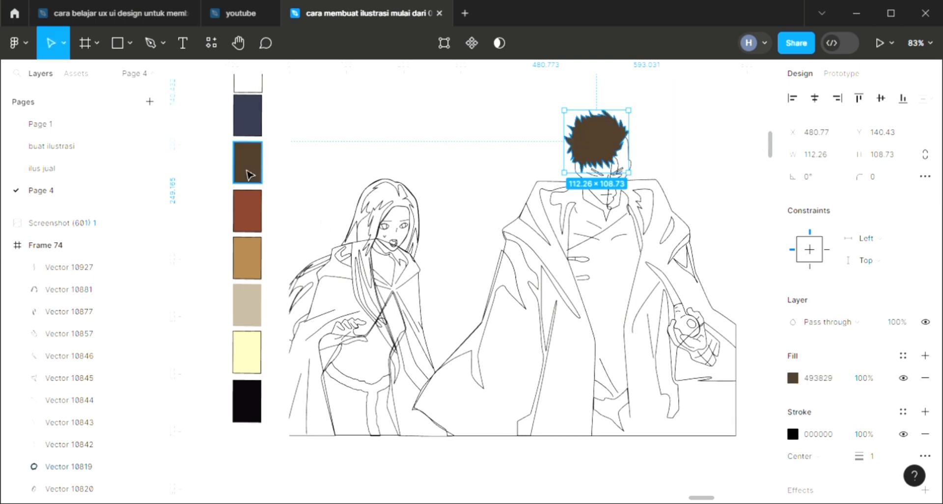
pyautogui.scroll(3, 250, 175)
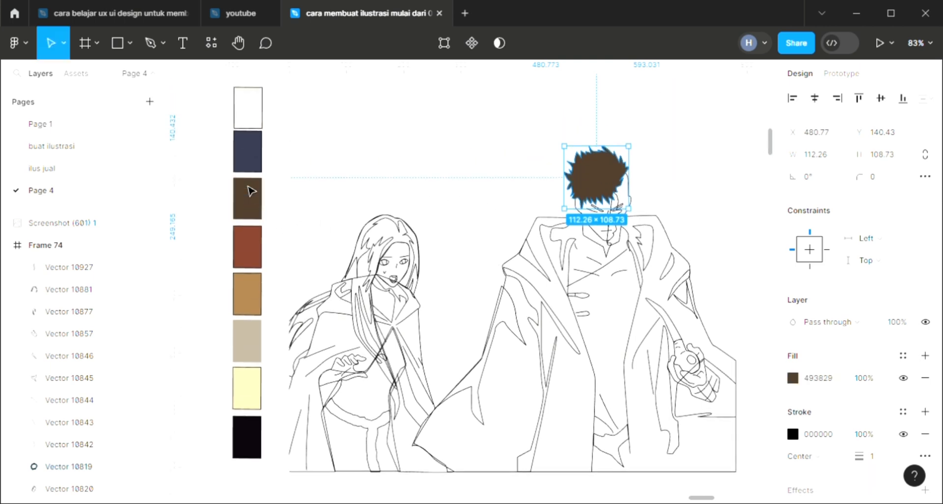
pyautogui.press('i')
pyautogui.click(246, 447)
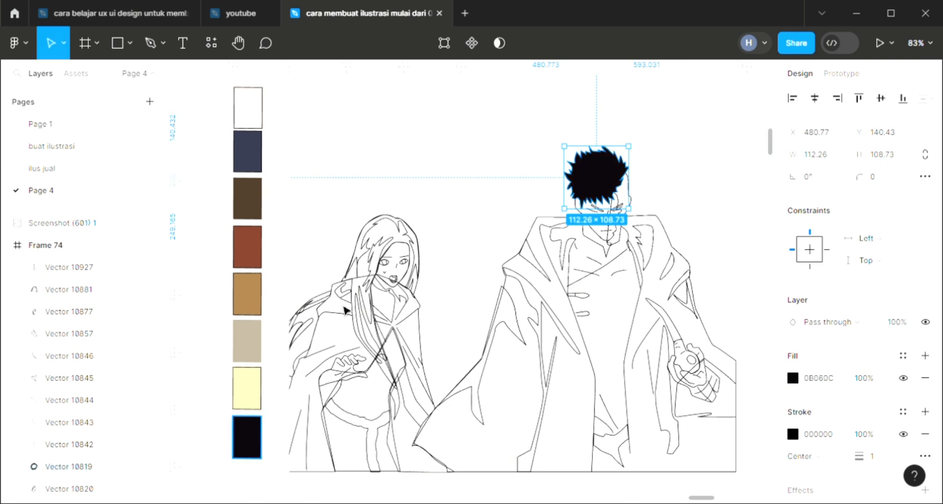
pyautogui.press('[')
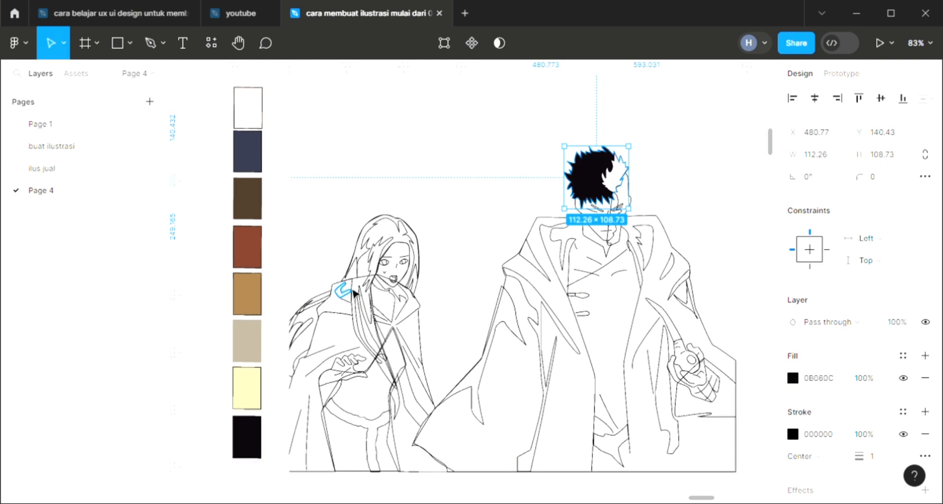
pyautogui.click(495, 143)
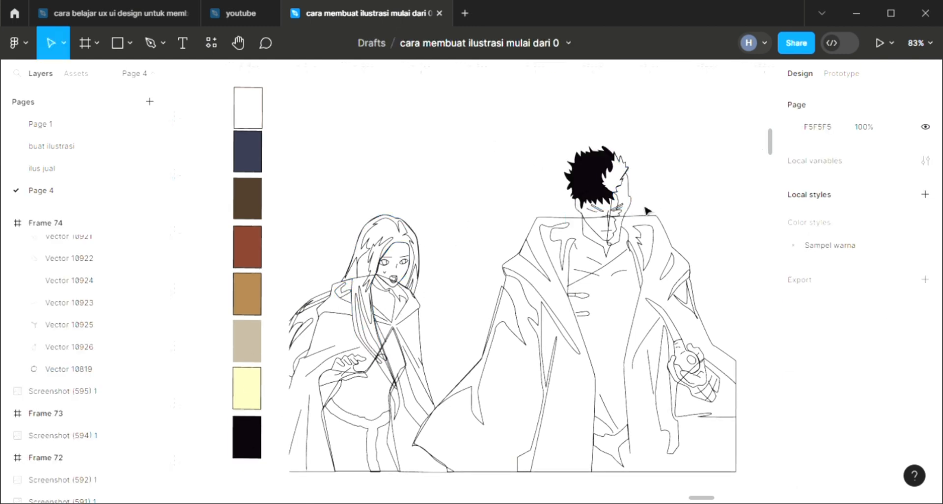
# Step: Add a fill to the dark side panel of the man's face and sample the red-brown palette colour 7B3E2C for it
pyautogui.click(637, 212)
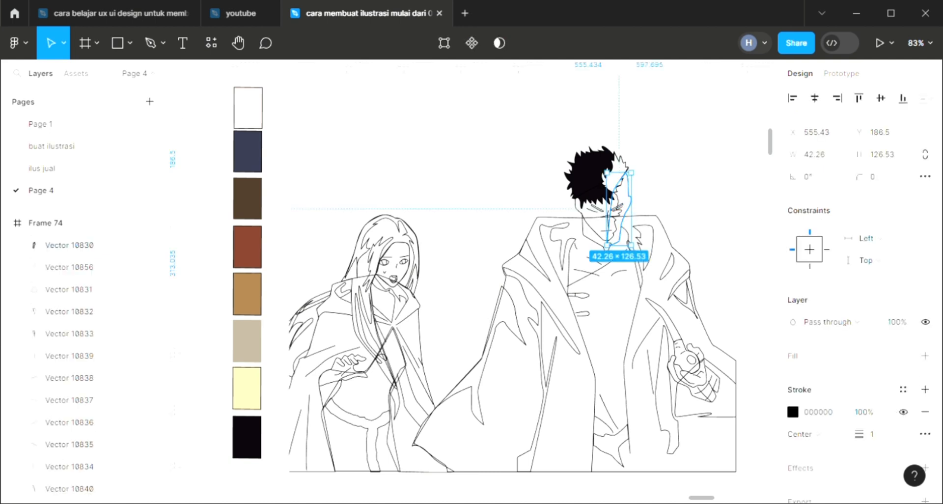
pyautogui.click(925, 355)
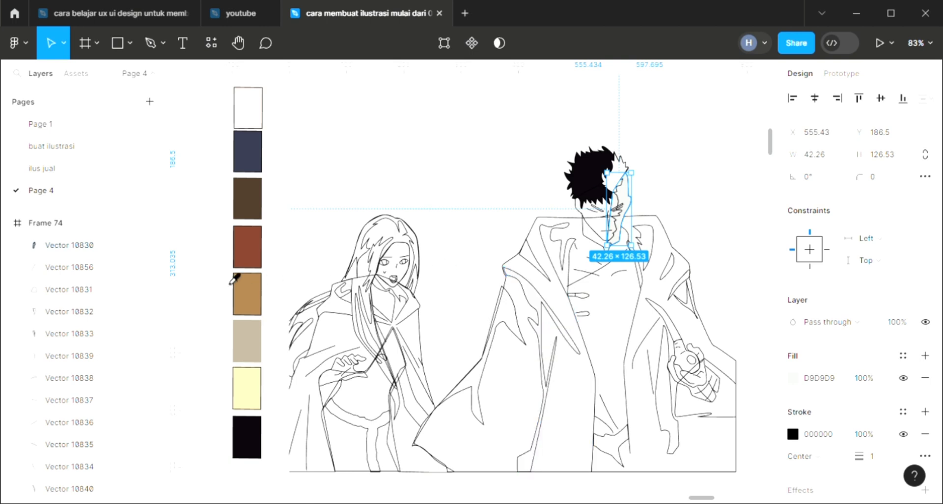
pyautogui.press('i')
pyautogui.click(239, 269)
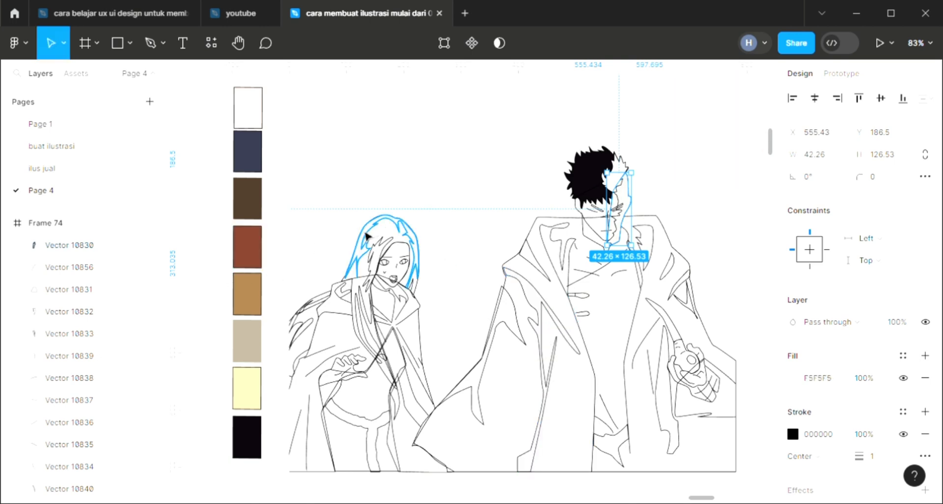
pyautogui.press('i')
pyautogui.click(258, 255)
pyautogui.click(454, 181)
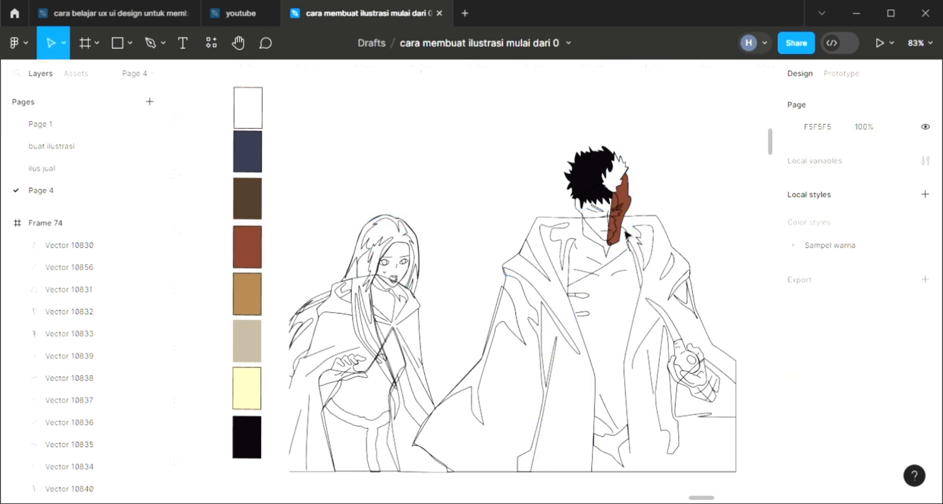
# Step: Brighten the fill of the man's face side panel to the orange-brown AE5034
pyautogui.click(623, 229)
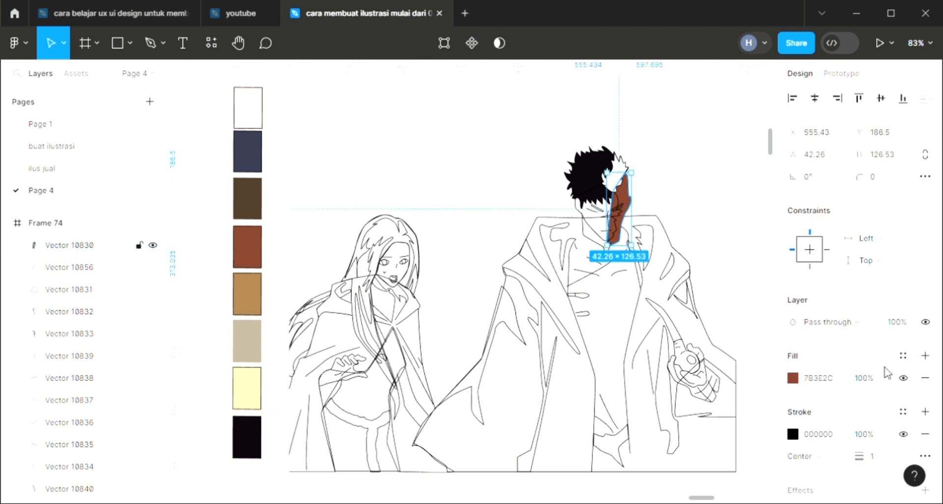
pyautogui.click(793, 377)
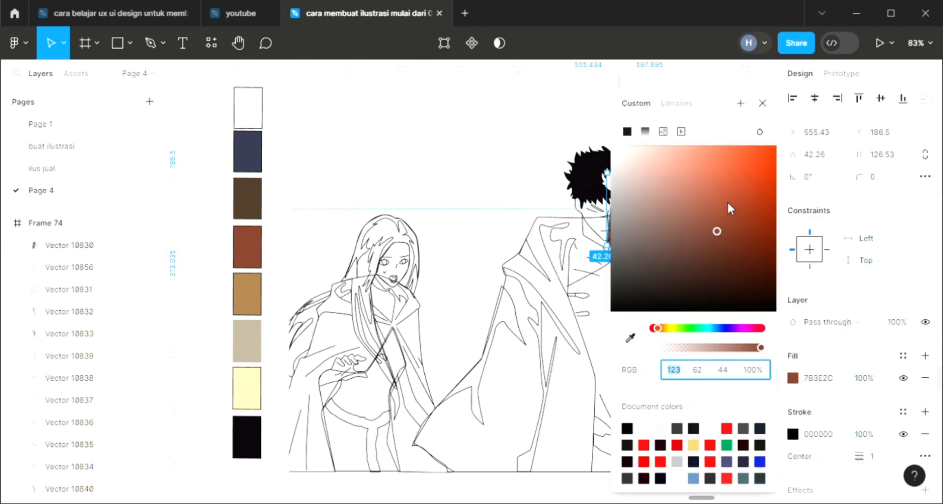
pyautogui.moveTo(729, 208); pyautogui.dragTo(746, 170)
pyautogui.click(763, 101)
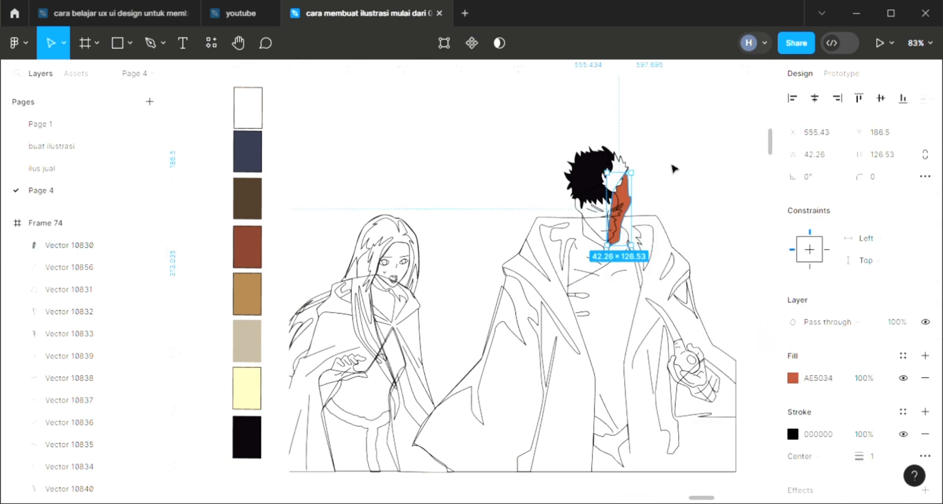
# Step: Fill both of the man's eyebrows with the near-black colour 0B060C sampled from his hair
pyautogui.scroll(5, 624, 218)
pyautogui.scroll(2, 625, 218)
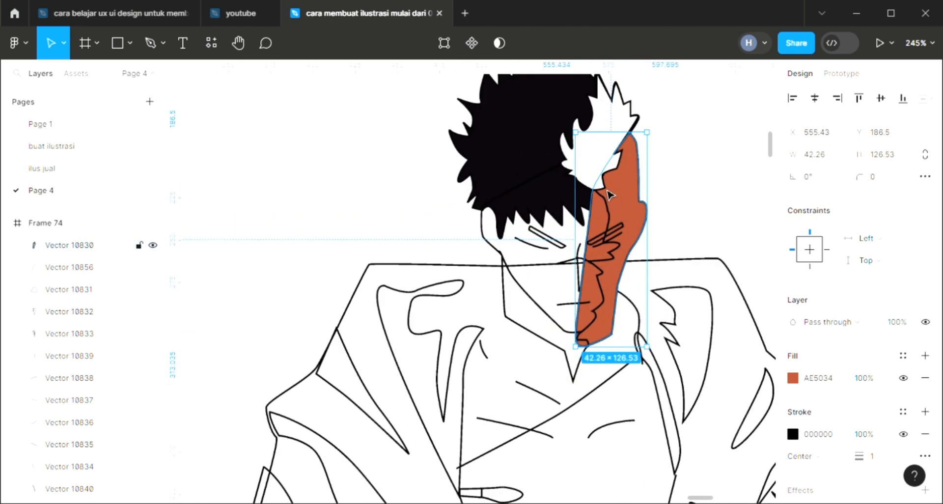
pyautogui.click(696, 201)
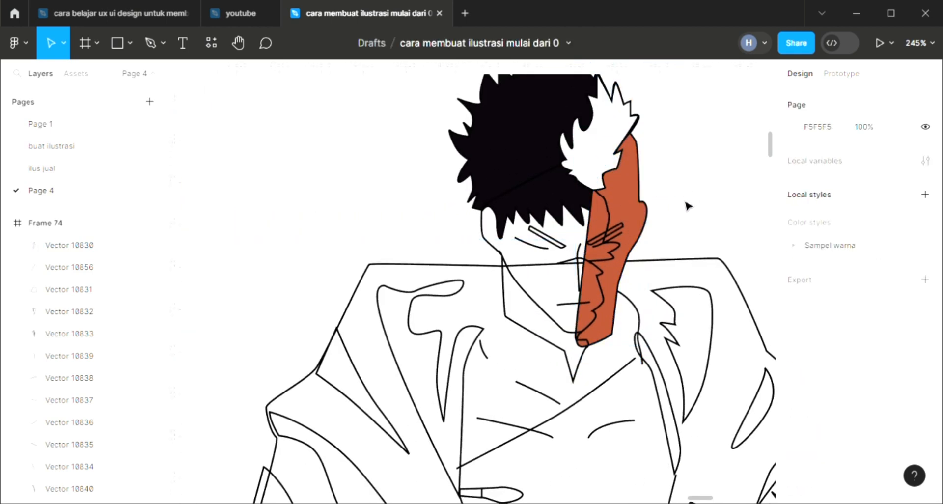
pyautogui.click(612, 241)
pyautogui.click(925, 356)
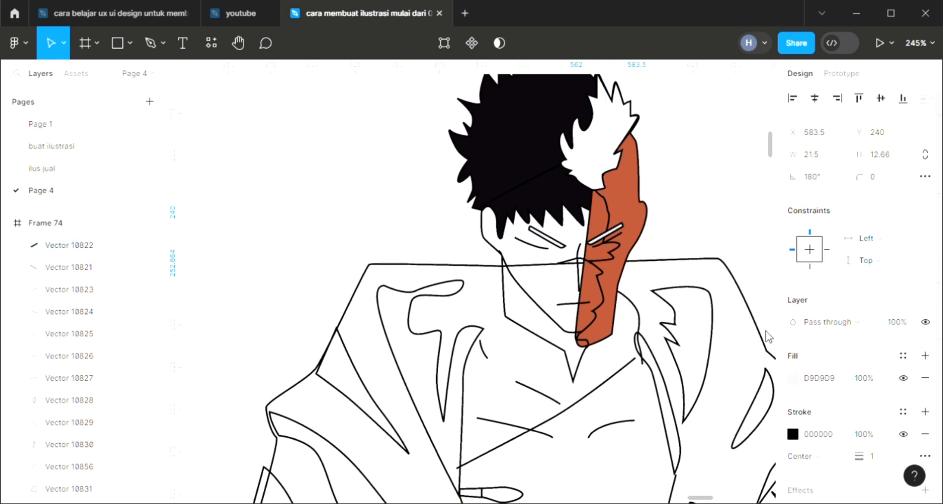
pyautogui.scroll(-2, 572, 295)
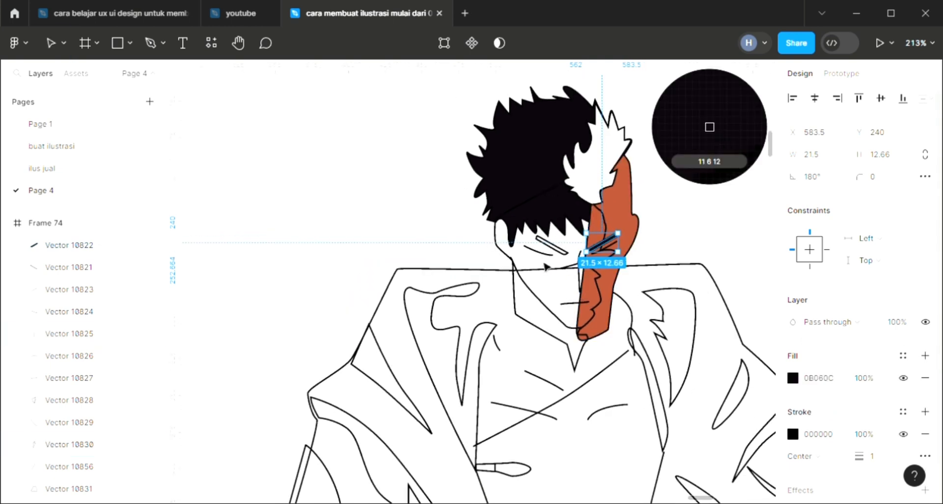
pyautogui.click(551, 244)
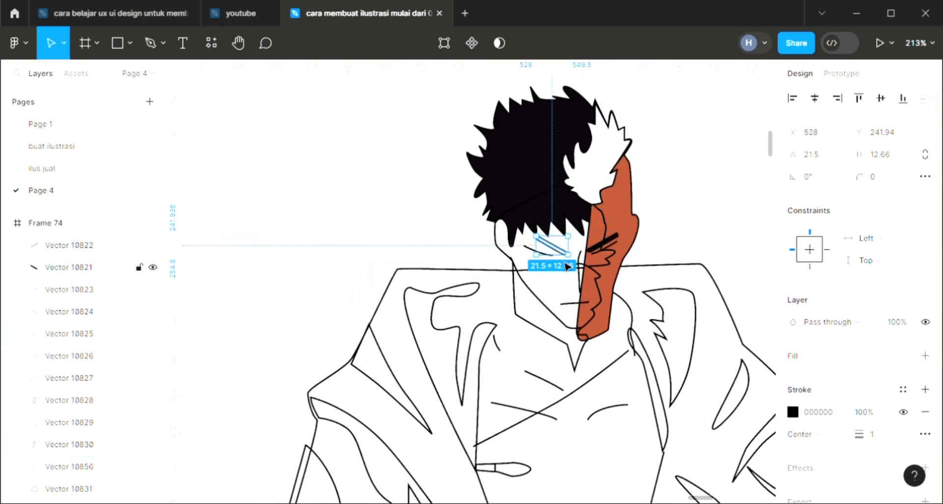
pyautogui.click(924, 354)
pyautogui.press('i')
pyautogui.click(557, 162)
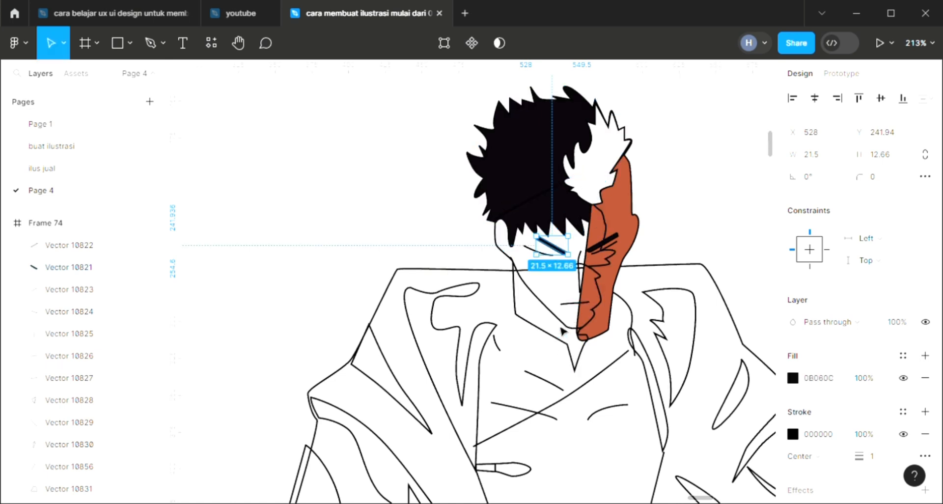
# Step: Add a fill to the man's face and neck outline and close its open path at the temple beside the hair
pyautogui.click(564, 325)
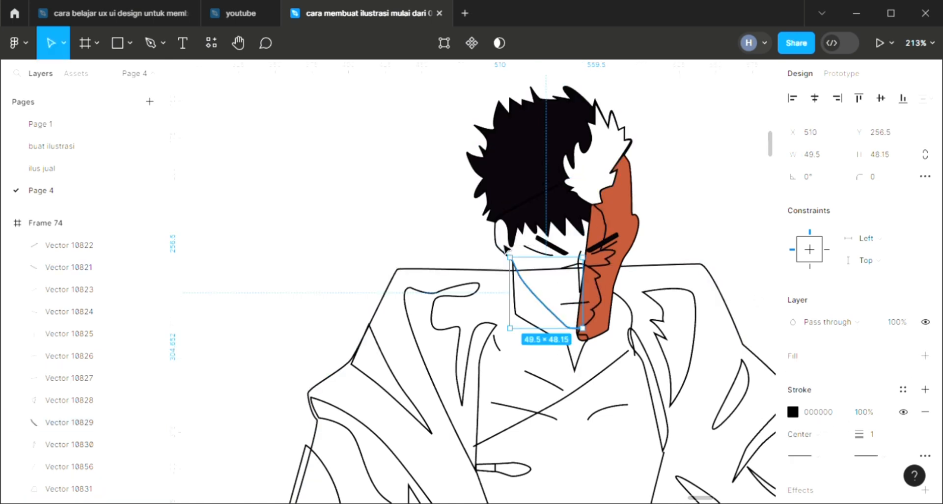
pyautogui.click(505, 248)
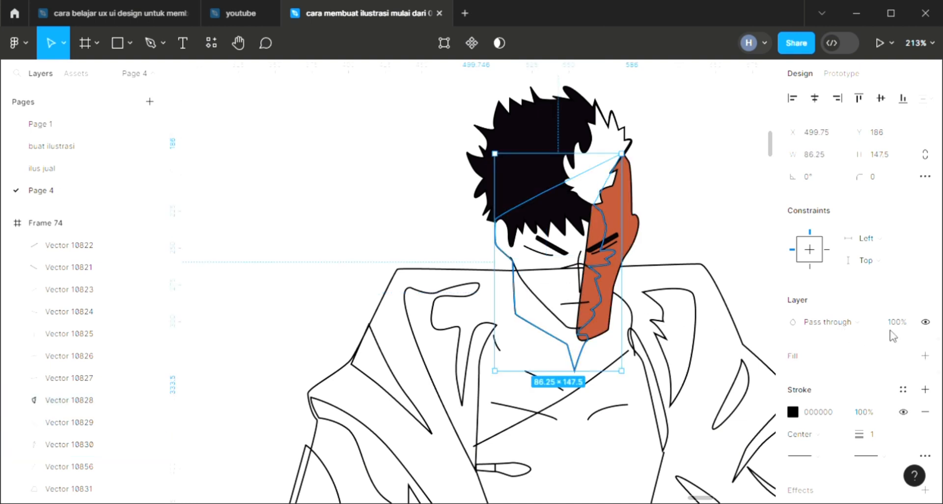
pyautogui.click(924, 357)
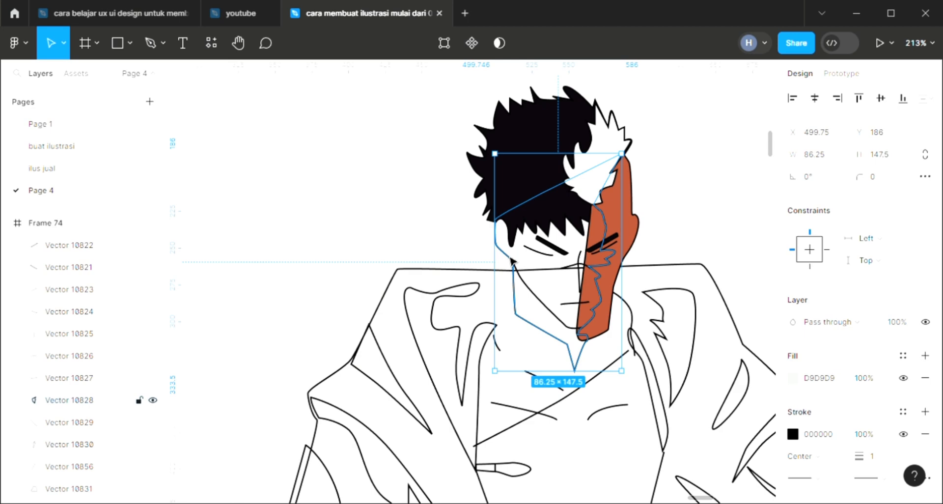
pyautogui.press('Return')
pyautogui.scroll(5, 593, 199)
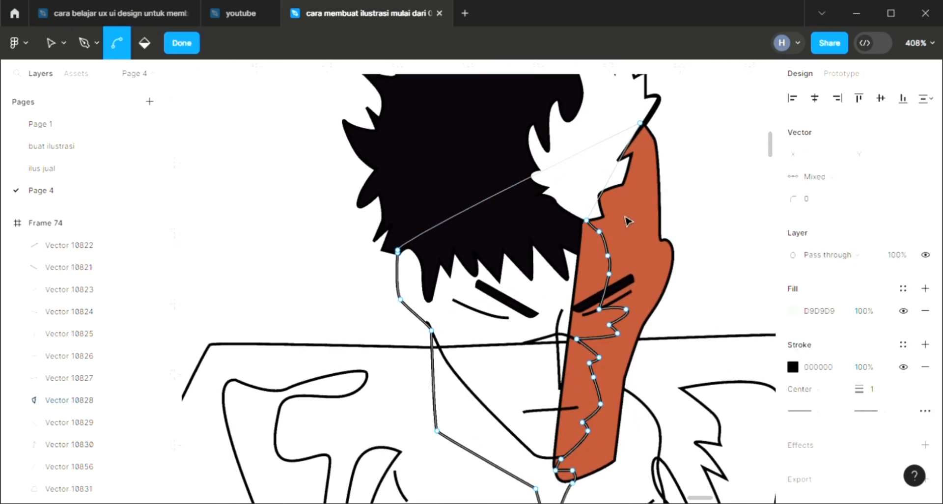
pyautogui.scroll(-3, 549, 476)
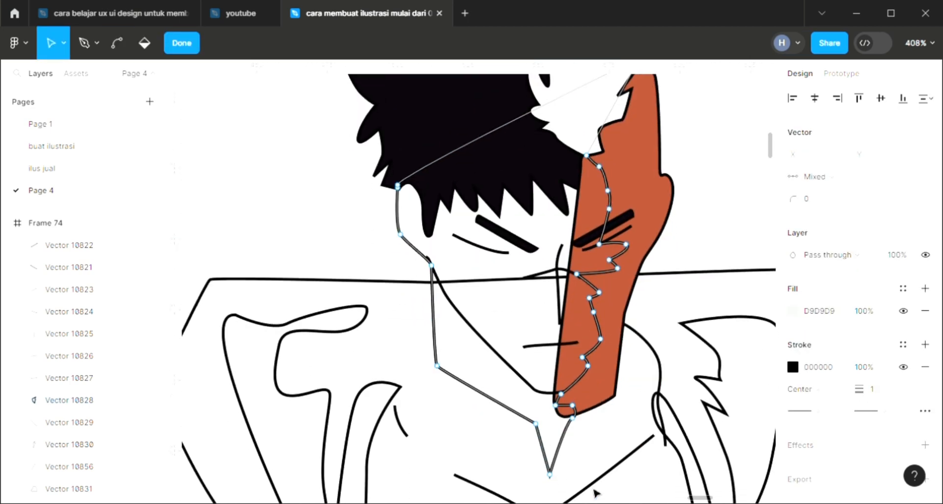
pyautogui.click(397, 187)
pyautogui.scroll(1, 400, 192)
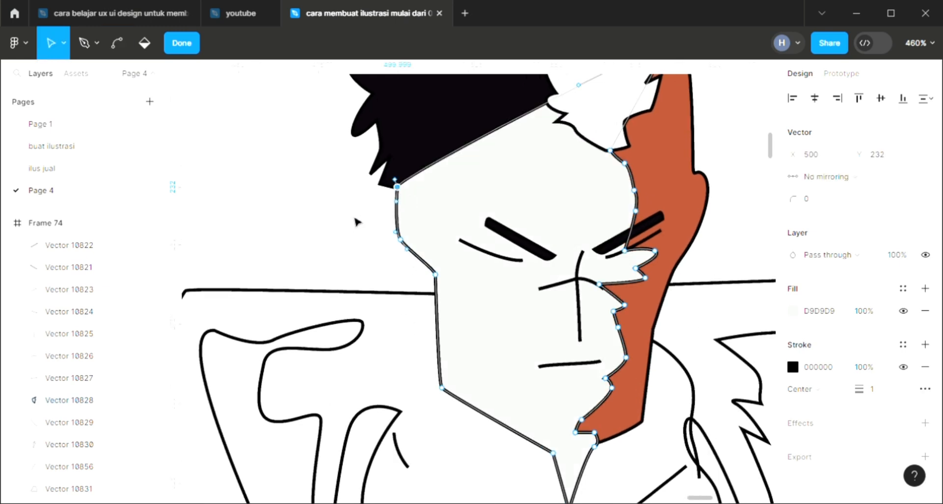
# Step: Fill the man's face and neck shape with the pale skin tone FCEBE2 sampled near the palette swatches
pyautogui.scroll(-8, 358, 219)
pyautogui.hscroll(-3, 353, 307)
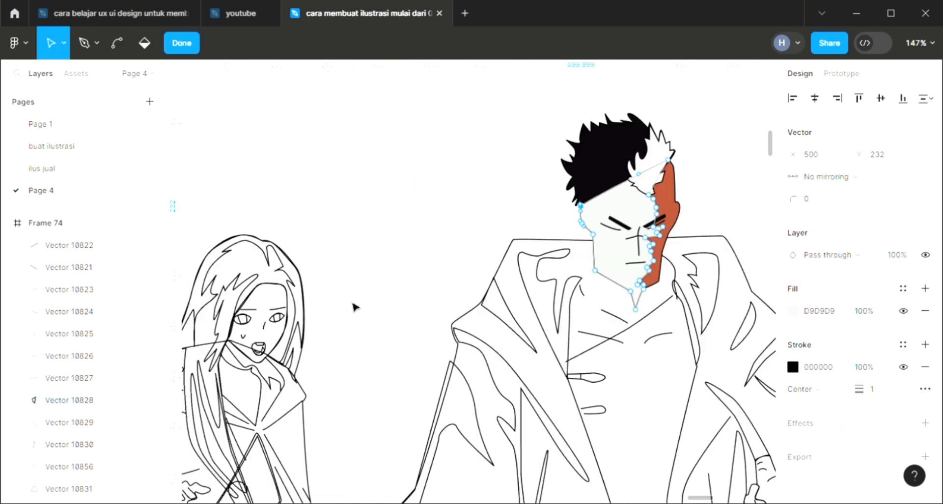
pyautogui.scroll(-2, 331, 366)
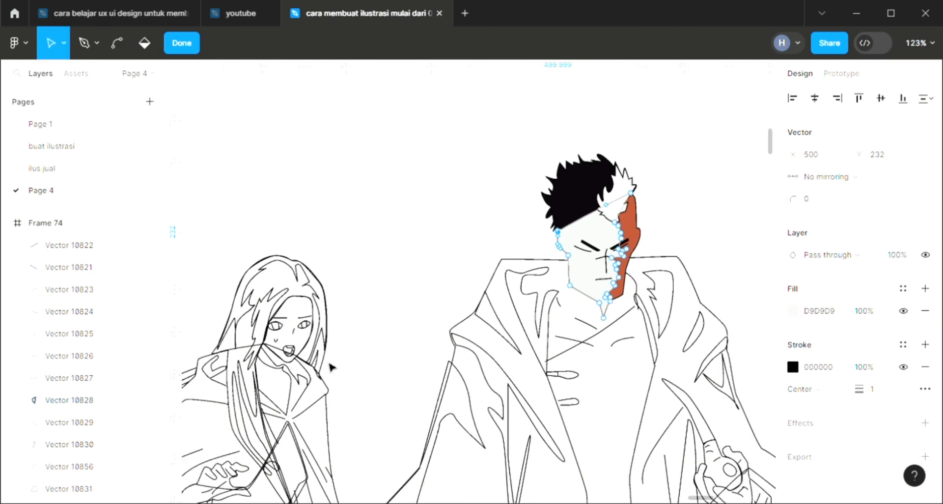
pyautogui.press('i')
pyautogui.hscroll(-3, 332, 369)
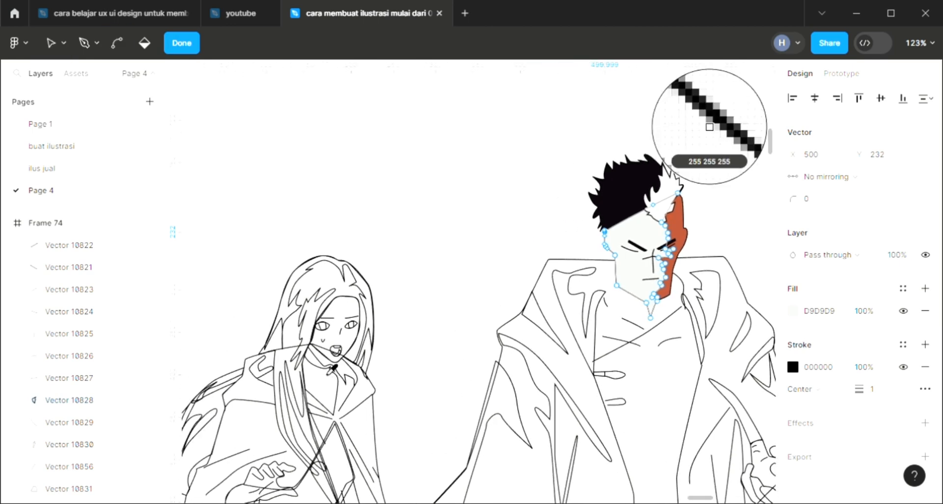
pyautogui.click(237, 116)
pyautogui.scroll(3, 242, 120)
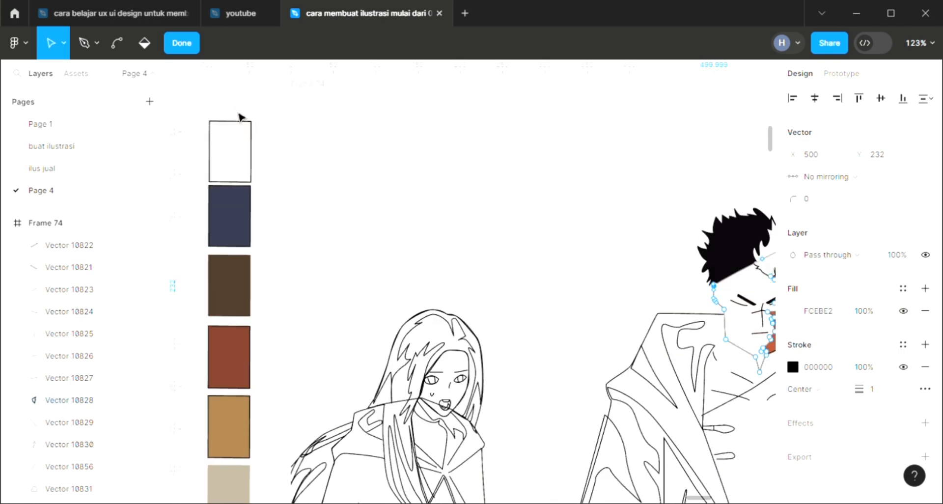
# Step: Finish editing the face outline's points and send the face shape to the back, behind the hair
pyautogui.scroll(-3, 273, 252)
pyautogui.hscroll(3, 334, 274)
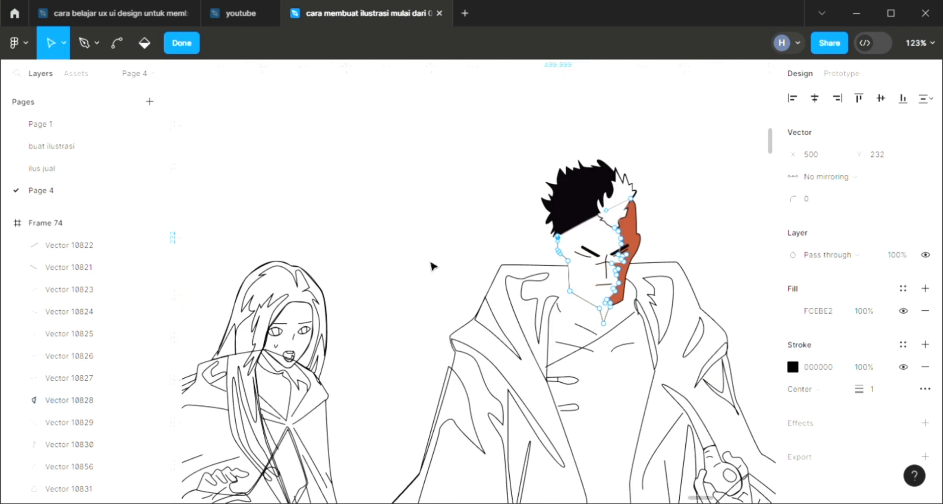
pyautogui.scroll(5, 570, 290)
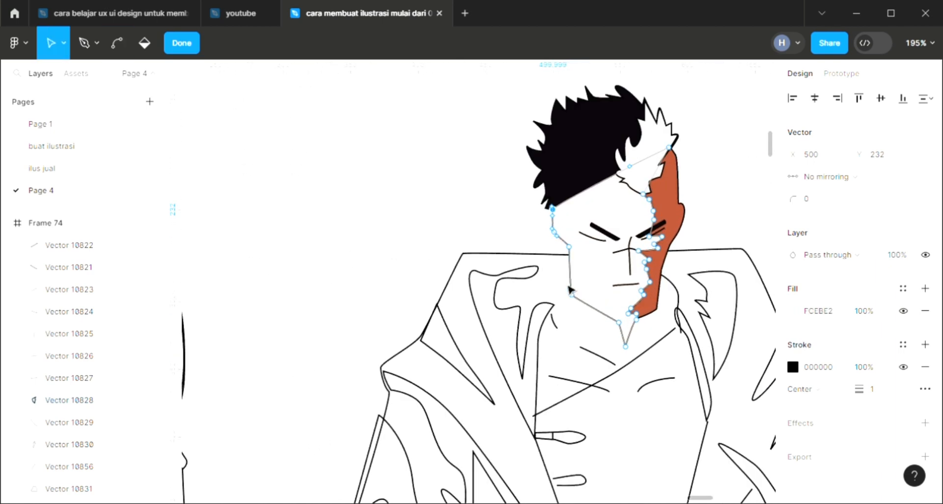
pyautogui.click(566, 291)
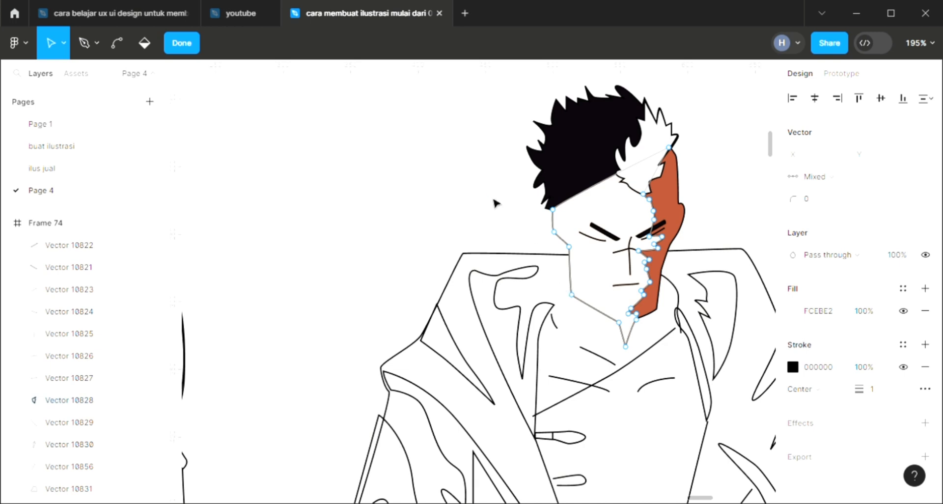
pyautogui.press('Escape')
pyautogui.hotkey('ctrl', 'shift', '[')
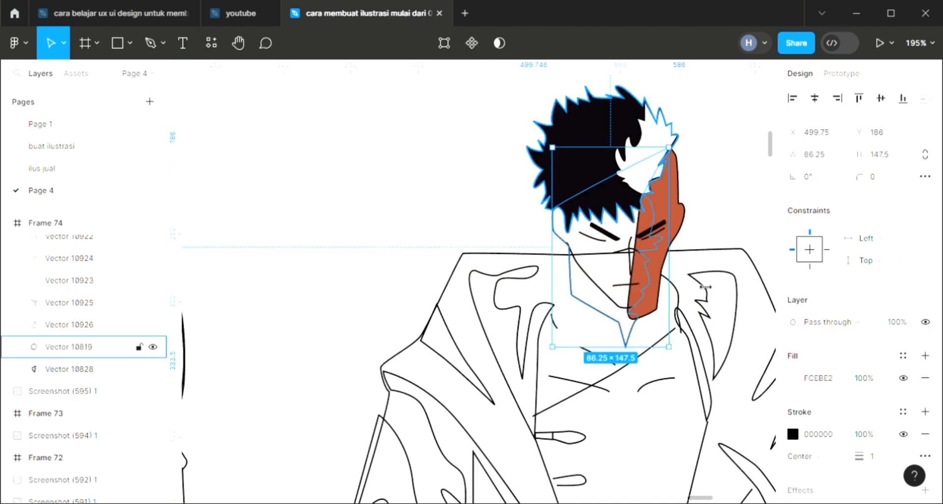
pyautogui.click(740, 174)
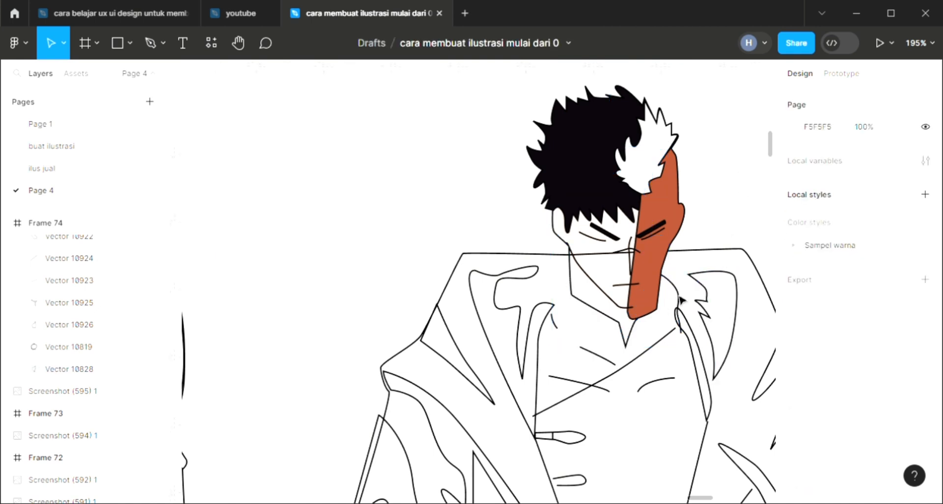
# Step: Fill the jagged shadow shapes on both sides of the man's coat collar with the near-black 0B060C
pyautogui.click(501, 290)
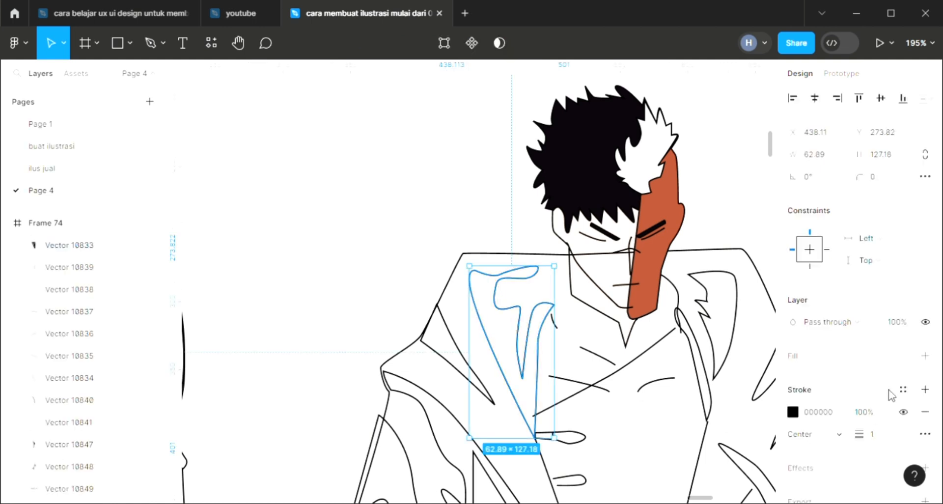
pyautogui.click(924, 355)
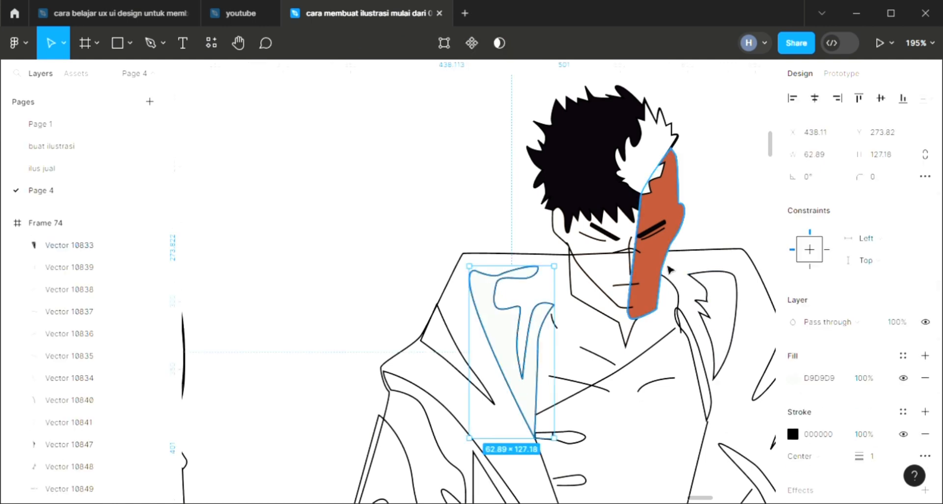
pyautogui.press('i')
pyautogui.click(677, 136)
pyautogui.click(731, 360)
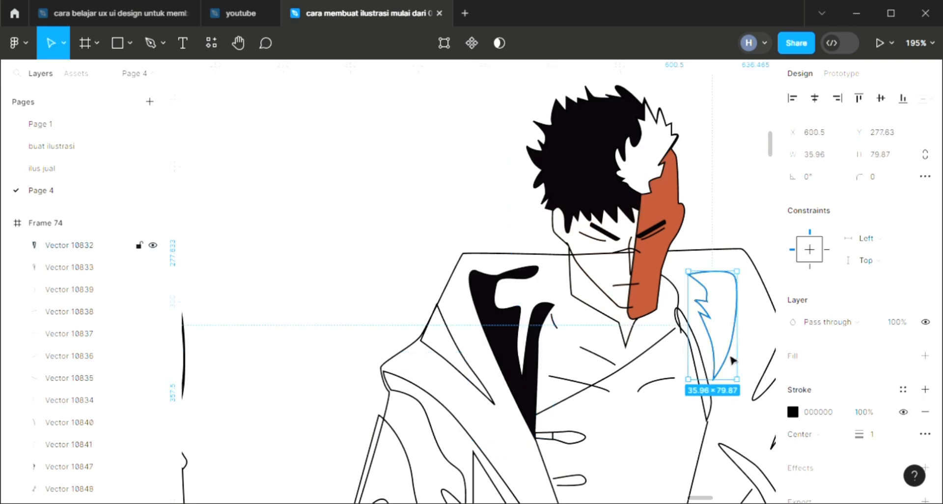
pyautogui.click(925, 355)
pyautogui.press('i')
pyautogui.click(676, 136)
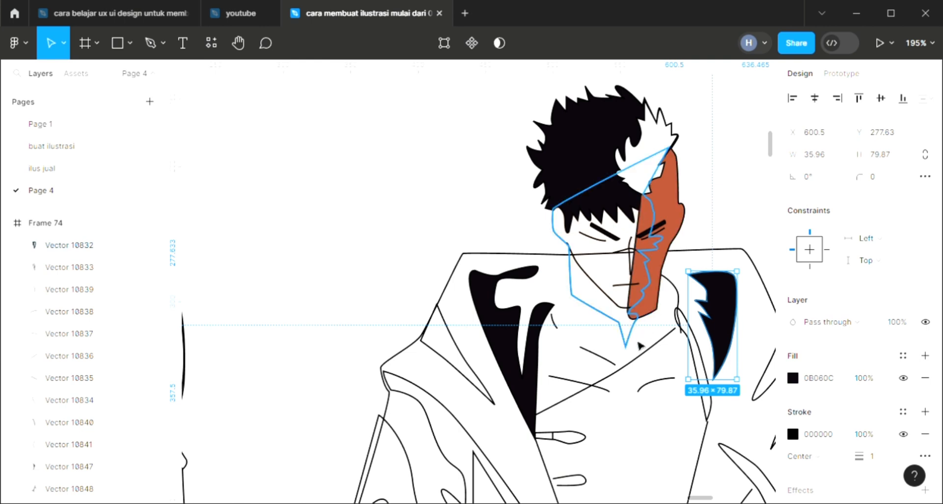
# Step: Send the red-brown shape covering one side of the man's face to the back, behind the pale face shape
pyautogui.scroll(-2, 654, 387)
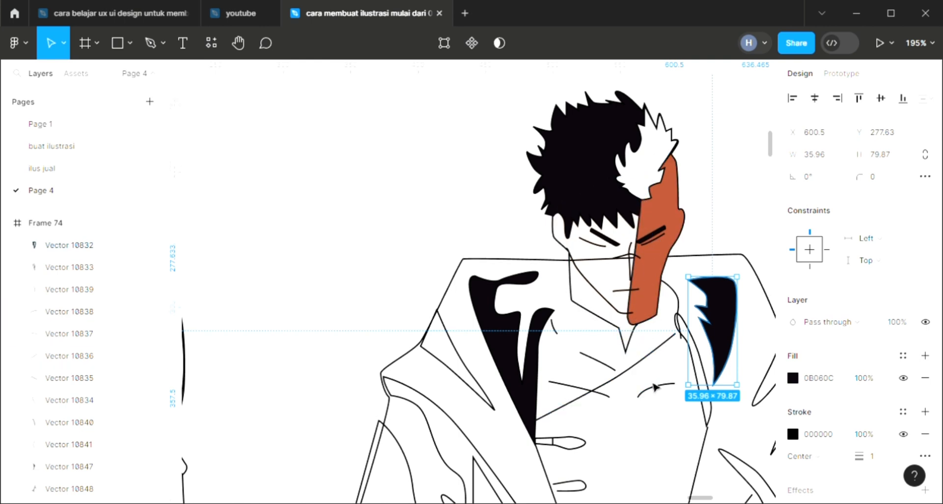
pyautogui.scroll(-5, 655, 387)
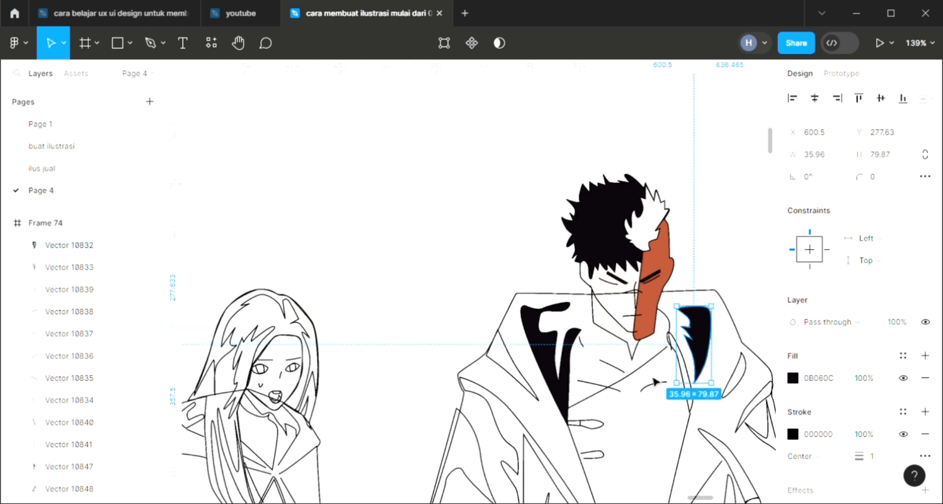
pyautogui.scroll(-1, 654, 380)
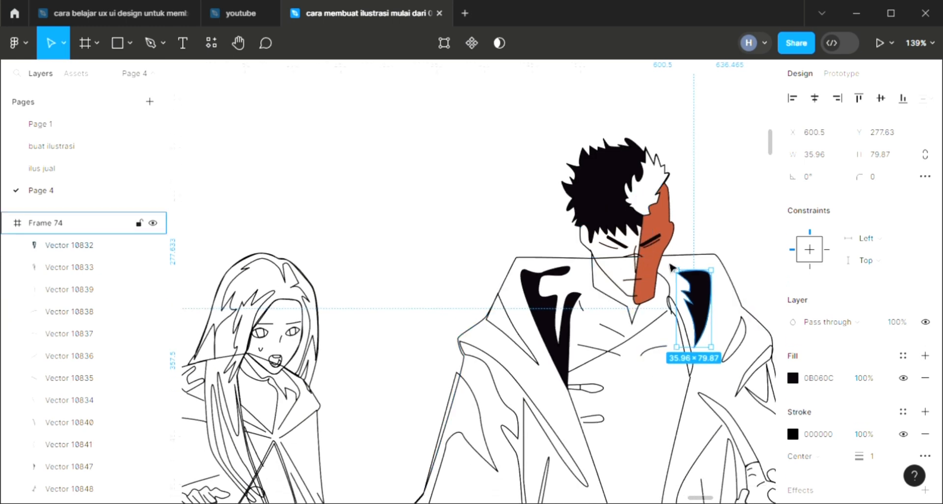
pyautogui.click(666, 247)
pyautogui.click(702, 217)
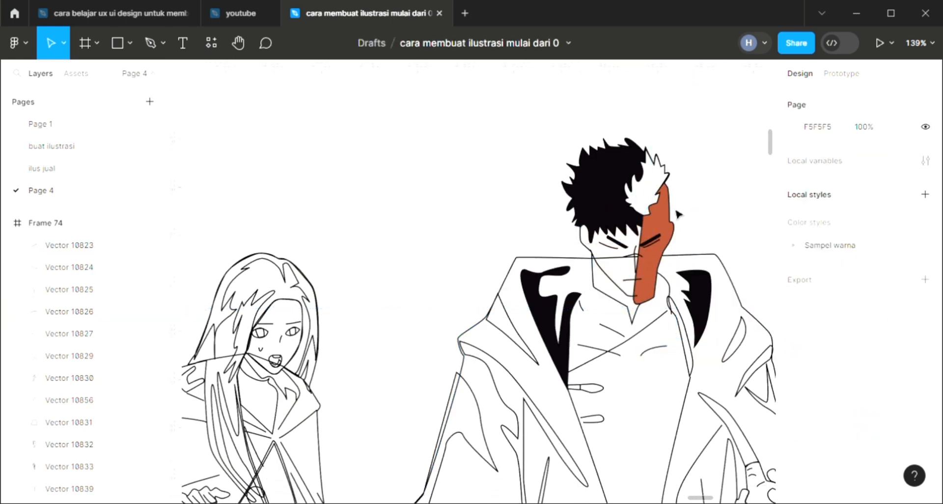
pyautogui.click(675, 212)
pyautogui.press('[')
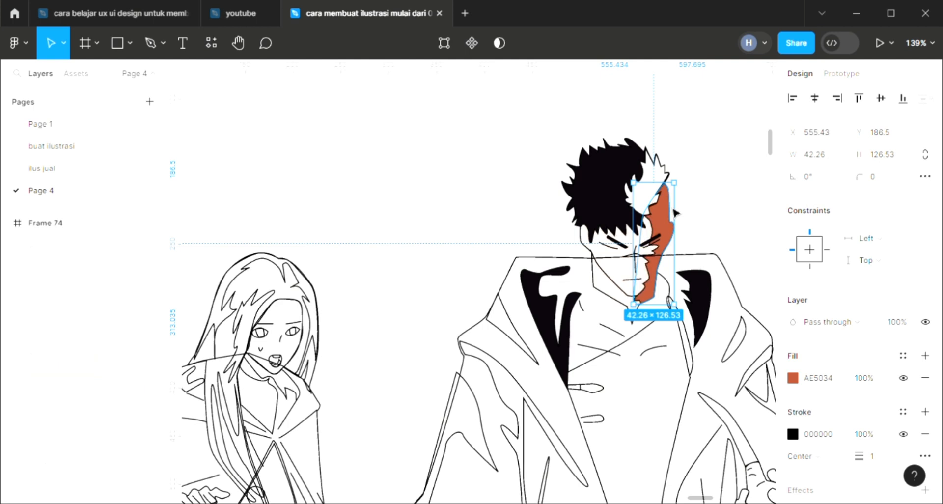
pyautogui.click(535, 202)
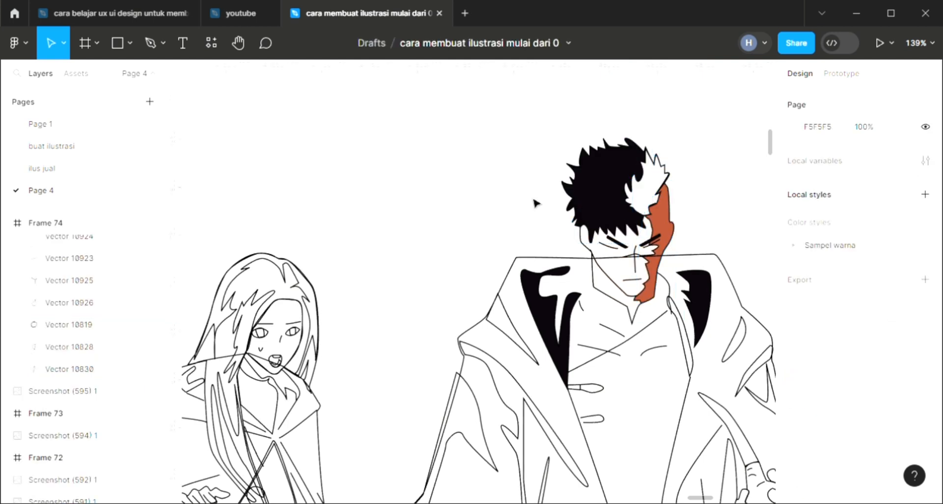
# Step: Fill the small curved shadow on the coat's right shoulder and the triangular shadow on its left shoulder with sampled near-black 0B060C
pyautogui.scroll(-2, 746, 363)
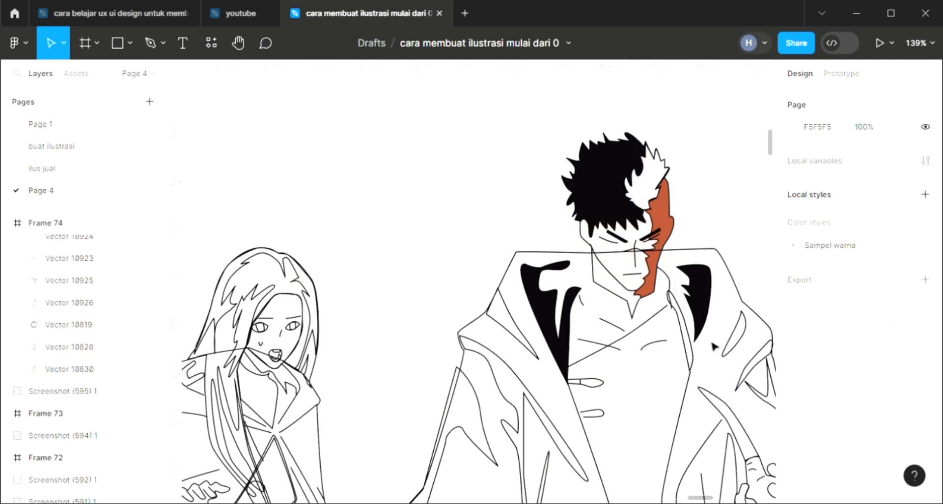
pyautogui.click(736, 325)
pyautogui.click(924, 355)
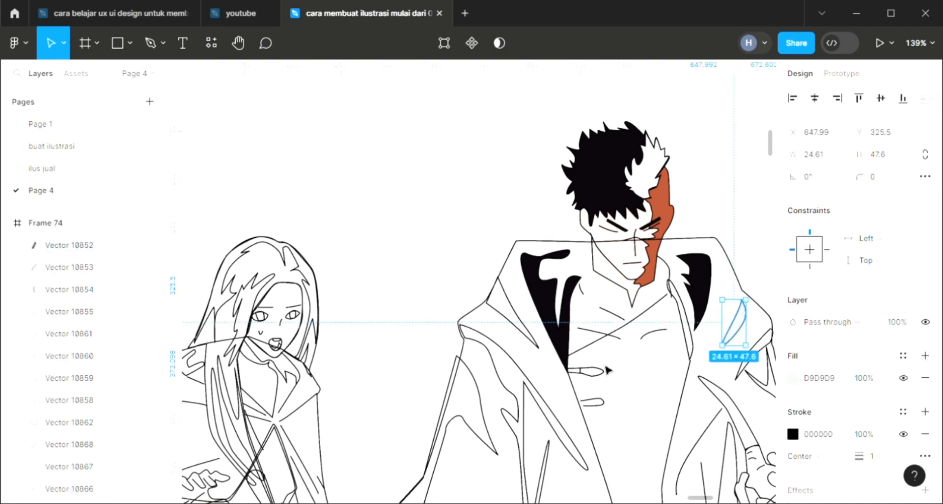
pyautogui.press('i')
pyautogui.click(549, 299)
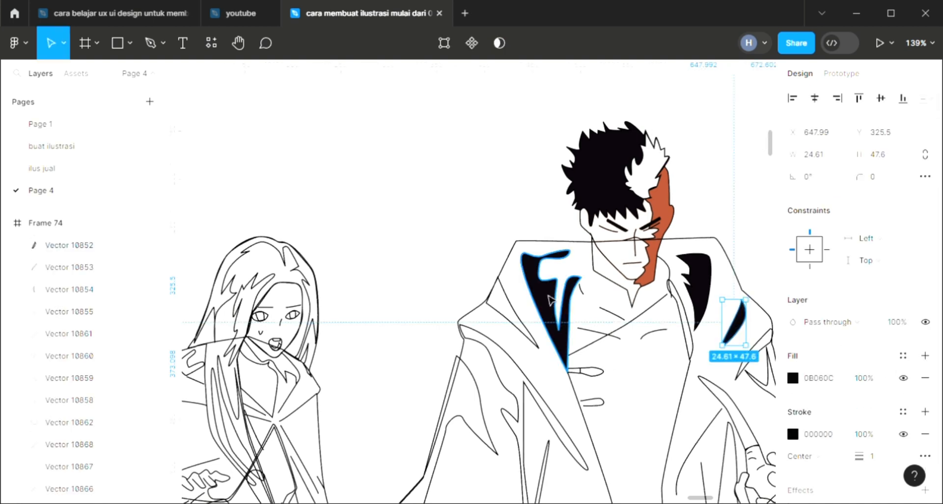
pyautogui.click(524, 339)
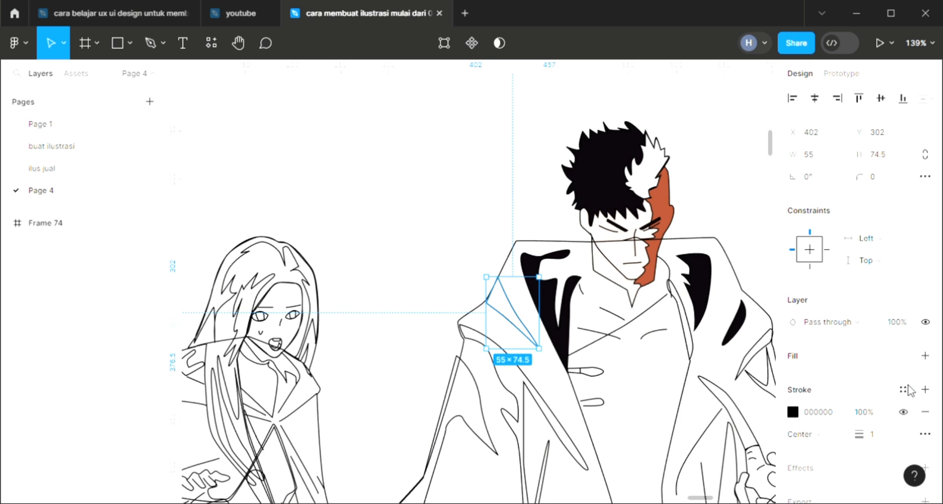
pyautogui.click(925, 355)
pyautogui.press('i')
pyautogui.click(704, 296)
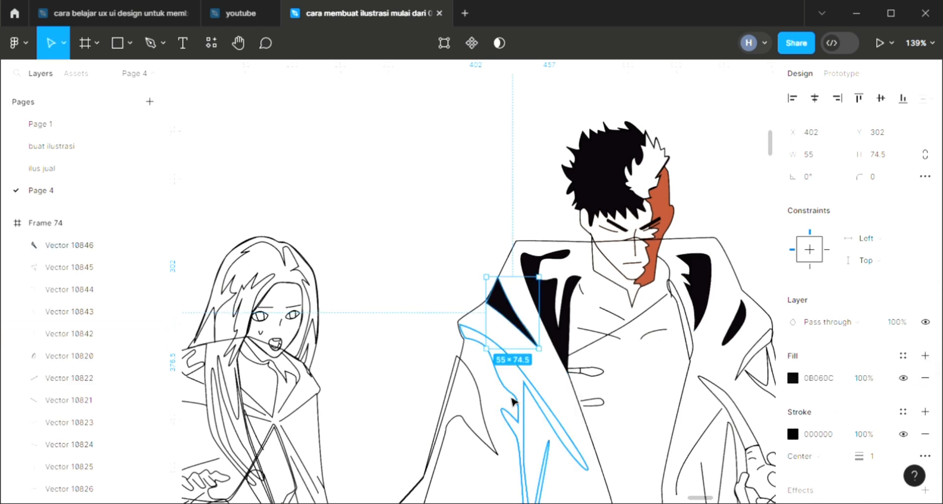
# Step: Fill the long fold shadow below the coat's left shoulder and the adjoining outer drape shadow with near-black 0B060C
pyautogui.click(522, 409)
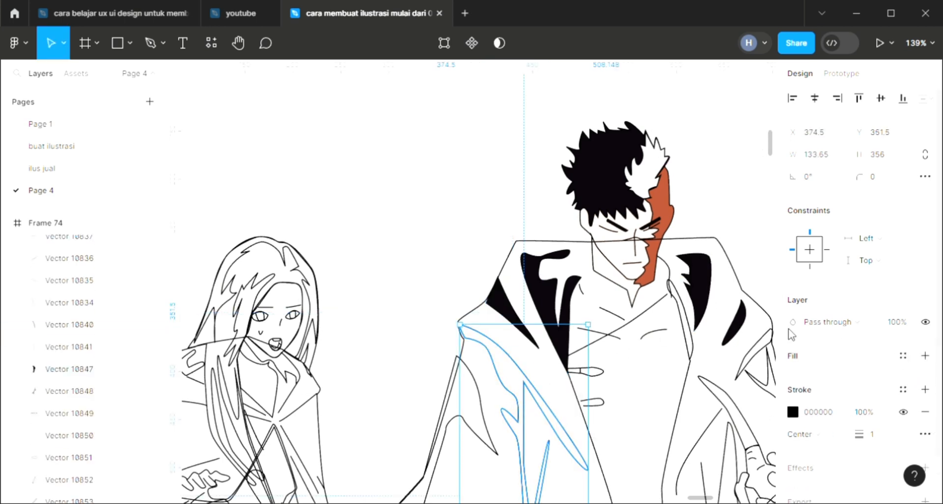
pyautogui.click(925, 355)
pyautogui.press('i')
pyautogui.click(709, 127)
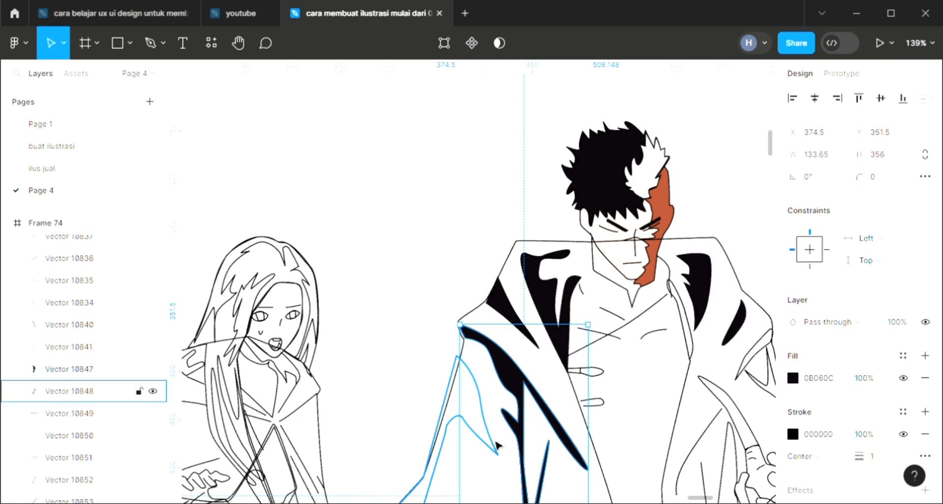
pyautogui.click(497, 444)
pyautogui.click(925, 355)
pyautogui.press('i')
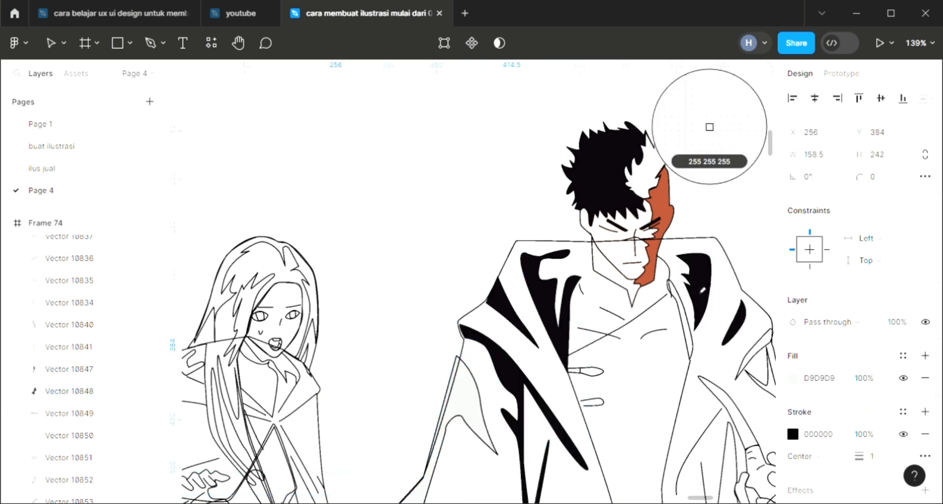
pyautogui.click(709, 127)
# Step: Fill the narrow crease shadow at the edge of the coat's right shoulder with near-black 0B060C
pyautogui.scroll(-3, 481, 377)
pyautogui.scroll(-3, 481, 377)
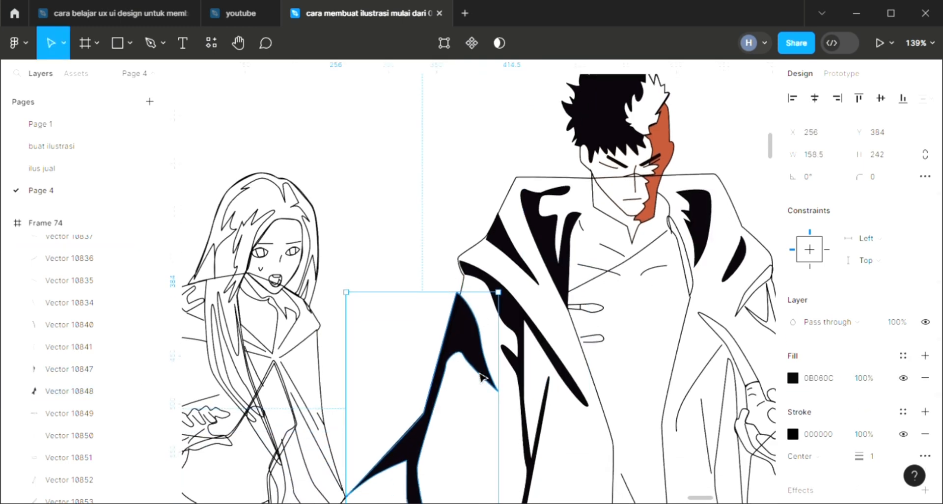
pyautogui.scroll(-1, 702, 371)
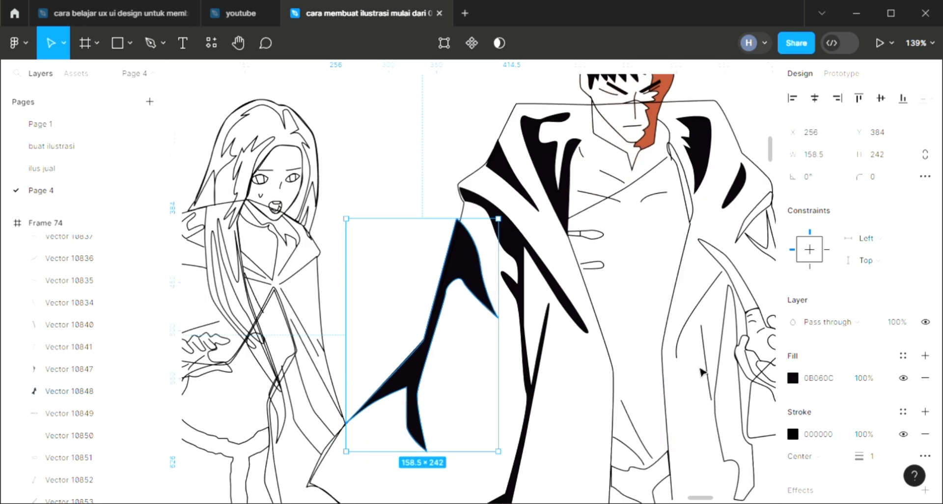
pyautogui.click(749, 230)
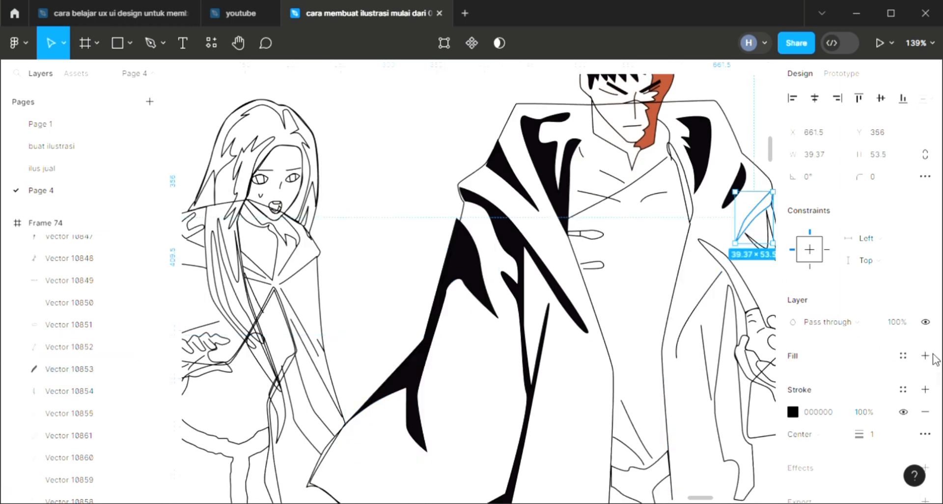
pyautogui.press('i')
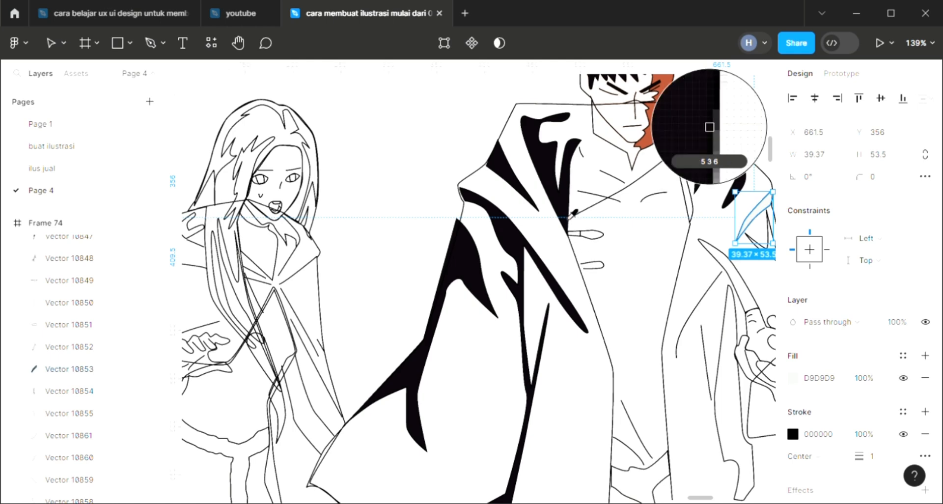
pyautogui.click(709, 126)
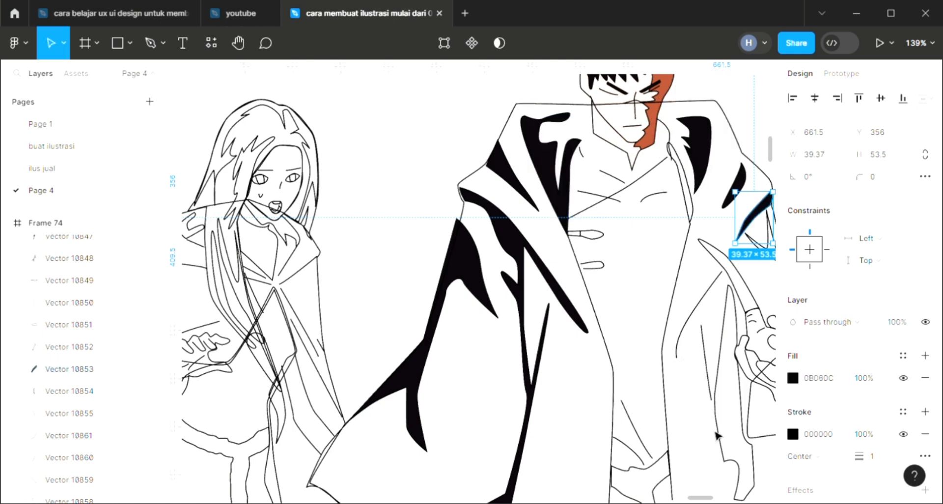
# Step: Fill the shadow shape at the lower end of the man's shirt, between the coat panels, with near-black 0B060C
pyautogui.click(651, 479)
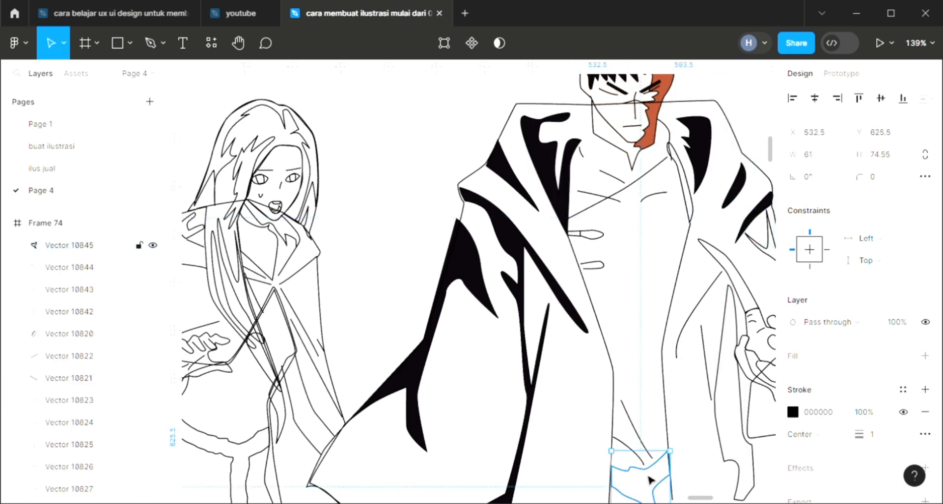
pyautogui.click(925, 390)
pyautogui.press('i')
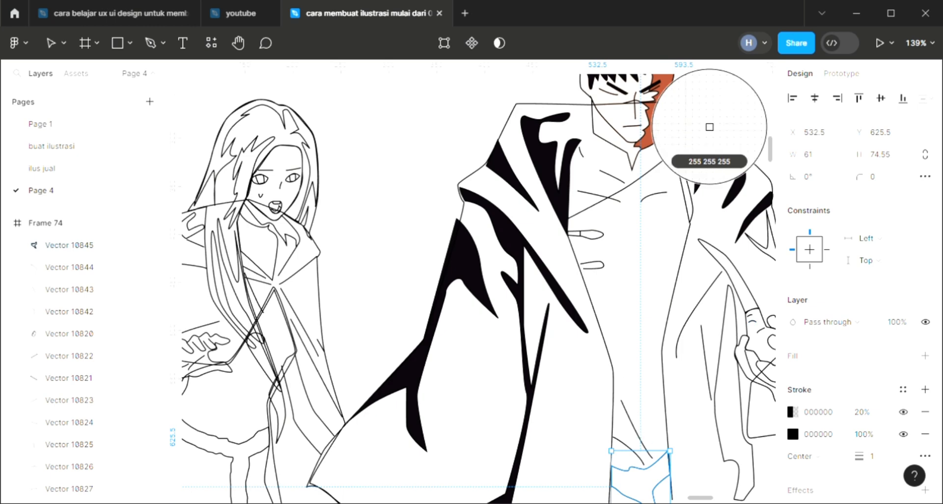
pyautogui.click(924, 411)
pyautogui.click(925, 355)
pyautogui.press('Escape')
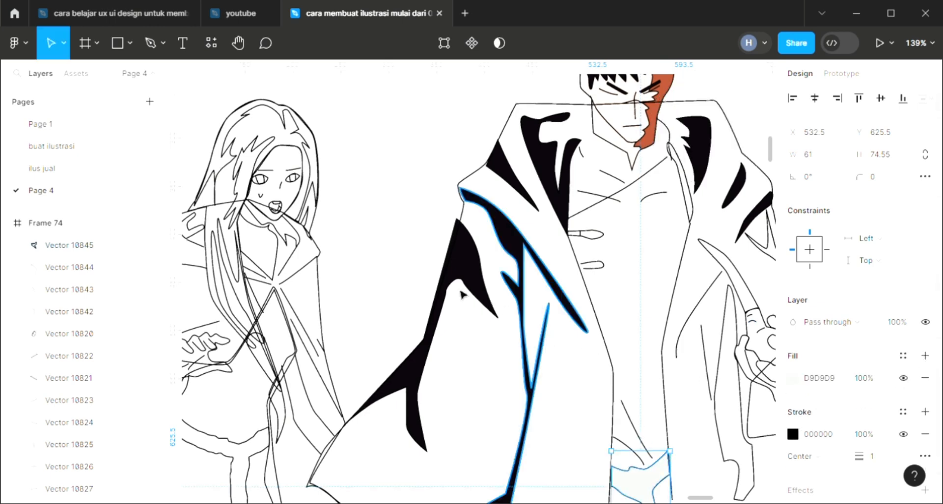
pyautogui.press('i')
pyautogui.click(469, 263)
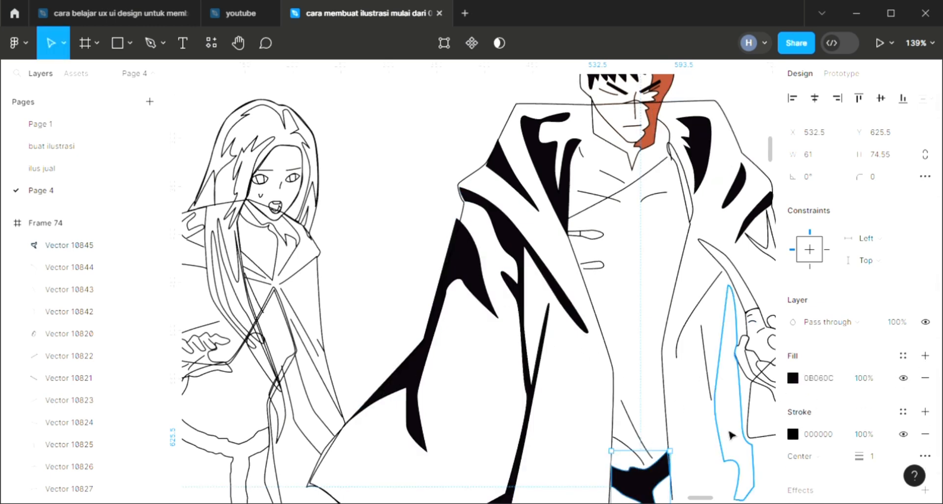
# Step: Fill the tall shadow along the coat's right front panel, beside the hand, with near-black 0B060C
pyautogui.click(733, 448)
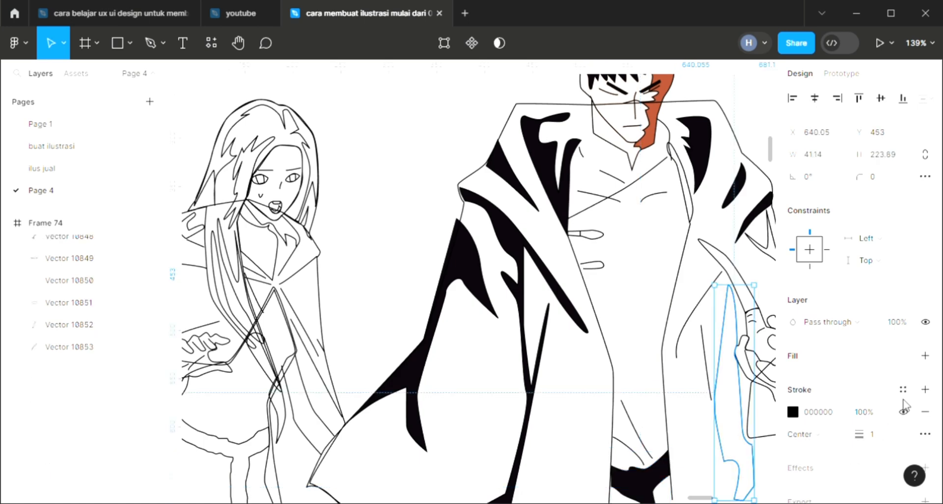
pyautogui.click(925, 355)
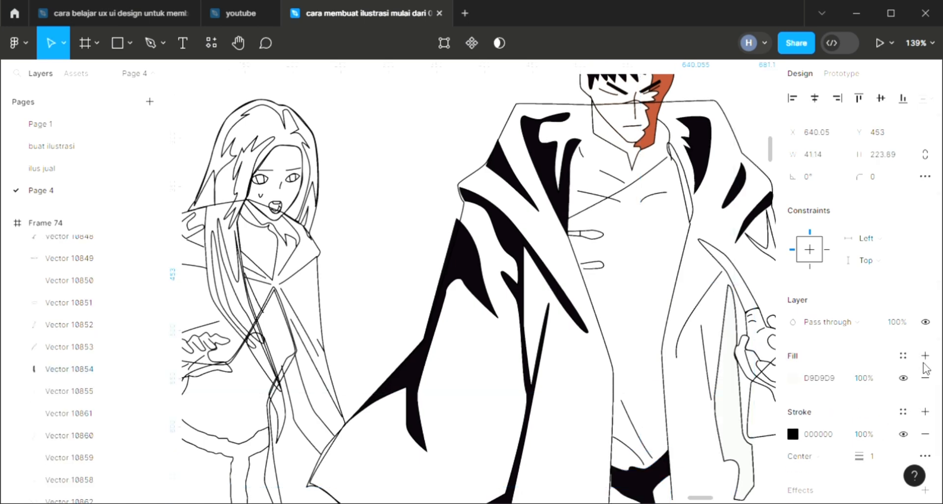
pyautogui.click(709, 123)
pyautogui.hscroll(3, 712, 337)
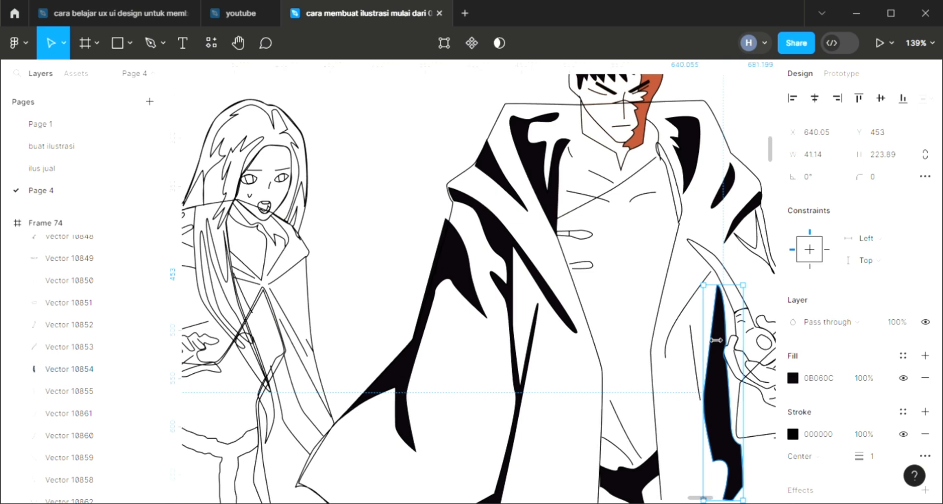
pyautogui.press('i')
pyautogui.press('Escape')
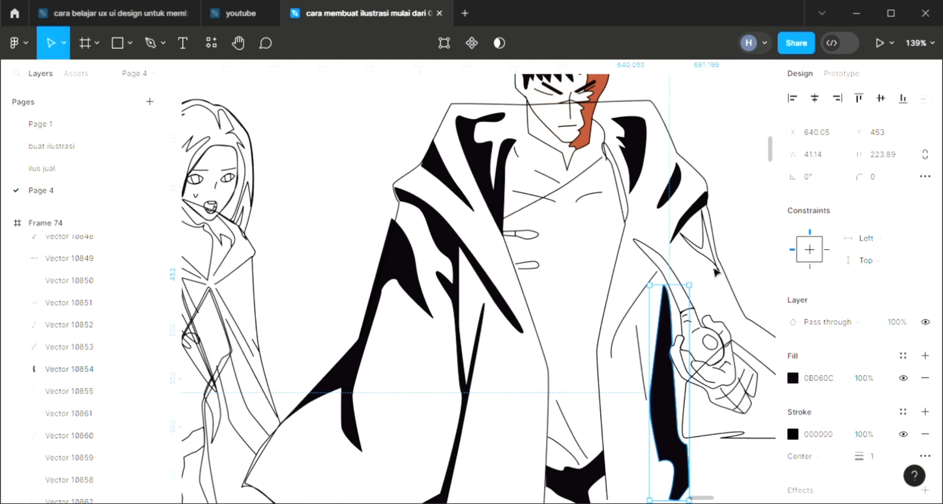
# Step: Fill the forked shadow on the right sleeve, just below the shoulder crease, with near-black 0B060C
pyautogui.click(717, 272)
pyautogui.click(925, 356)
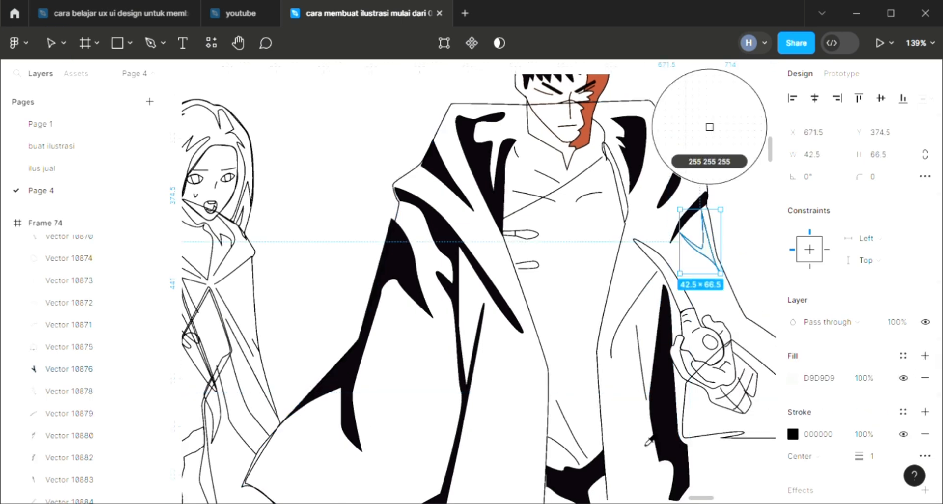
pyautogui.press('i')
pyautogui.click(709, 127)
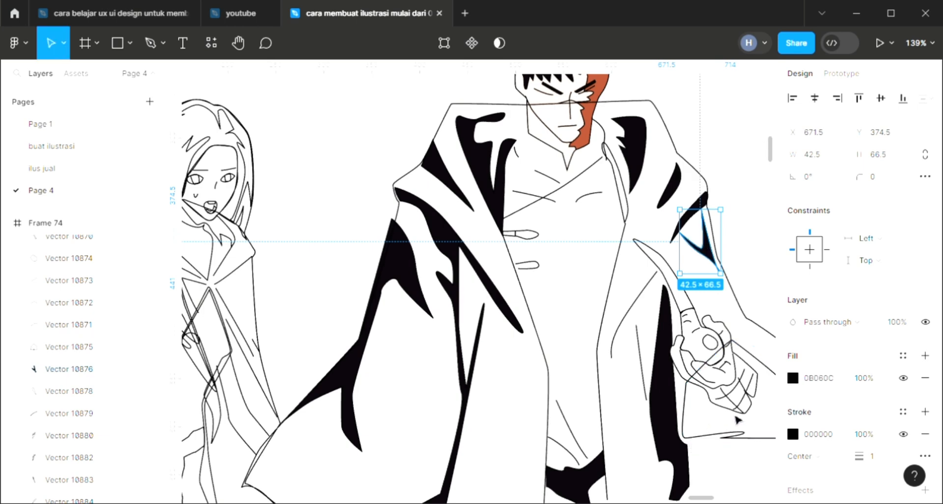
# Step: Fill the large angular coat shape overlapping the man's right-hand fist with near-black 0B060C
pyautogui.click(692, 435)
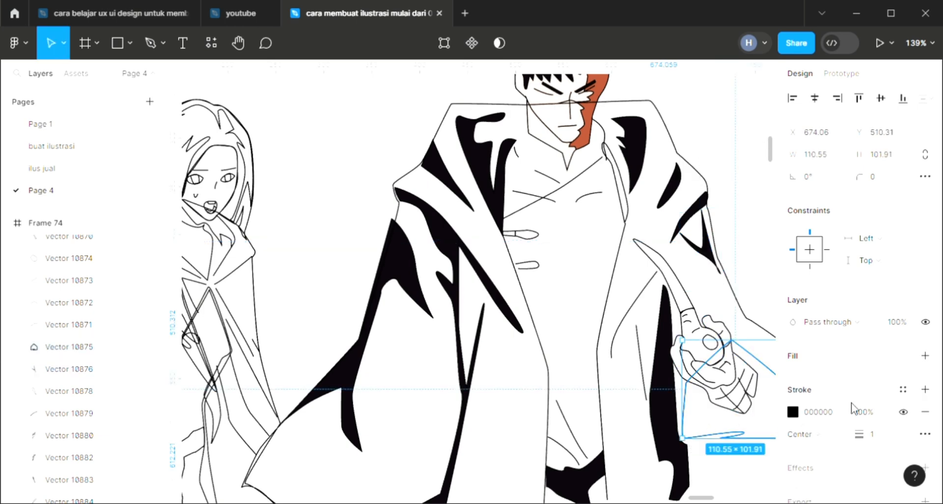
pyautogui.click(925, 355)
pyautogui.press('i')
pyautogui.click(709, 126)
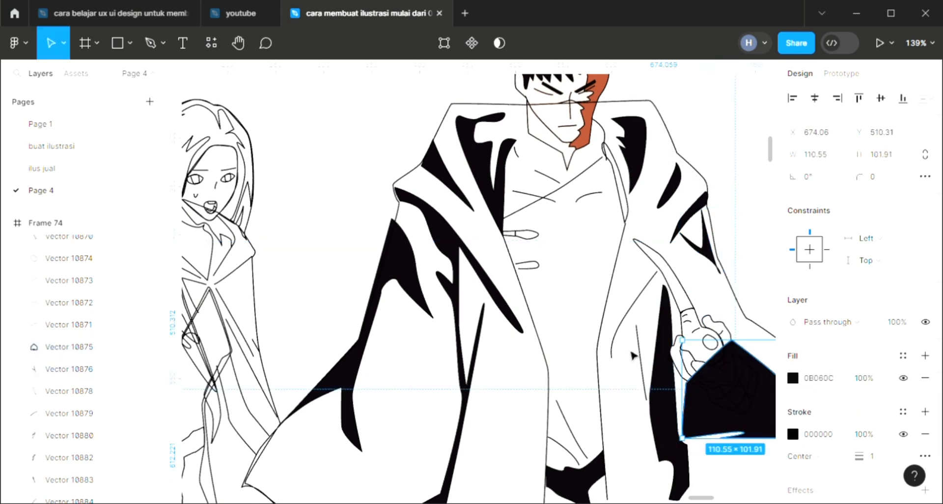
# Step: Send the large angular coat shape overlapping the fist to the back and change its fill to white FFFFFF
pyautogui.hotkey('ctrl', 'shift', '[')
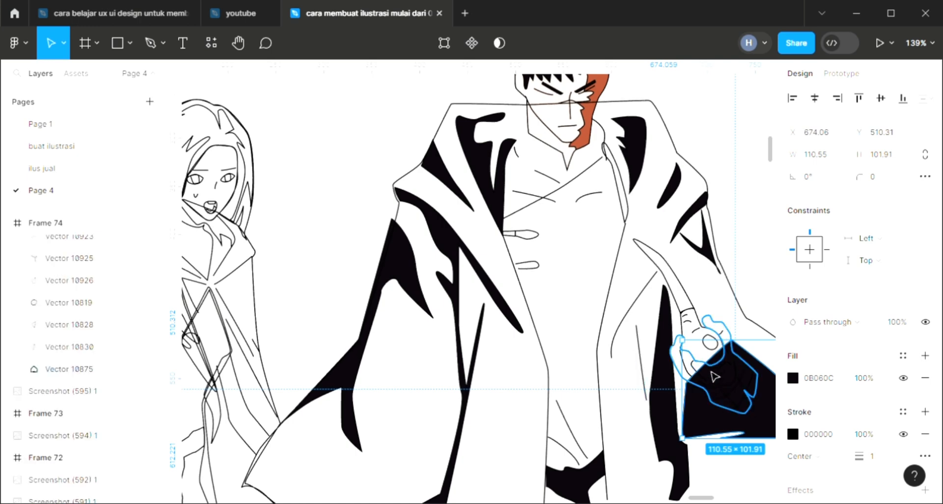
pyautogui.press('i')
pyautogui.click(710, 126)
# Step: Recolour the outlines of both small toggles on the man's shirt to white FFFFFF
pyautogui.click(612, 324)
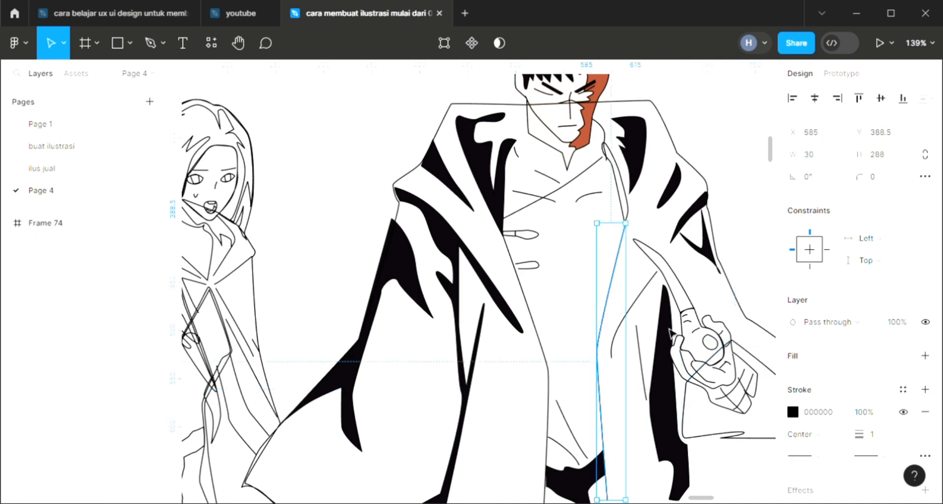
pyautogui.click(540, 237)
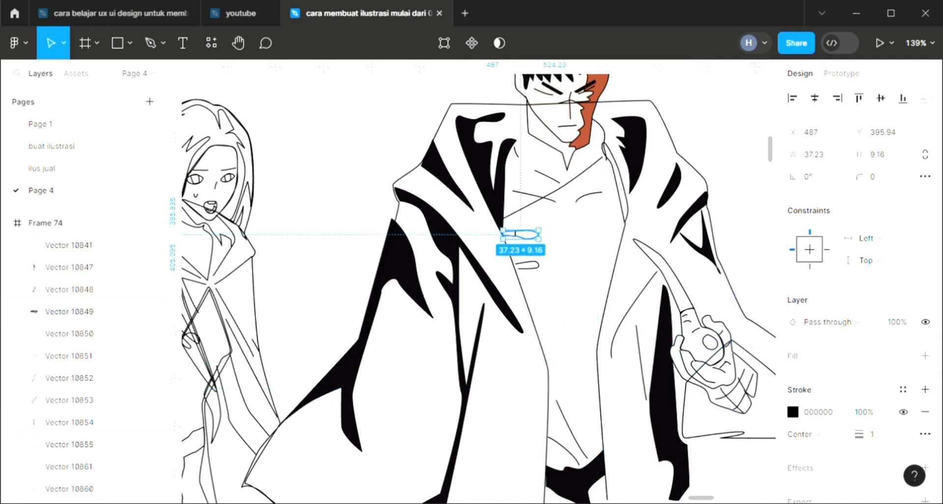
pyautogui.press('i')
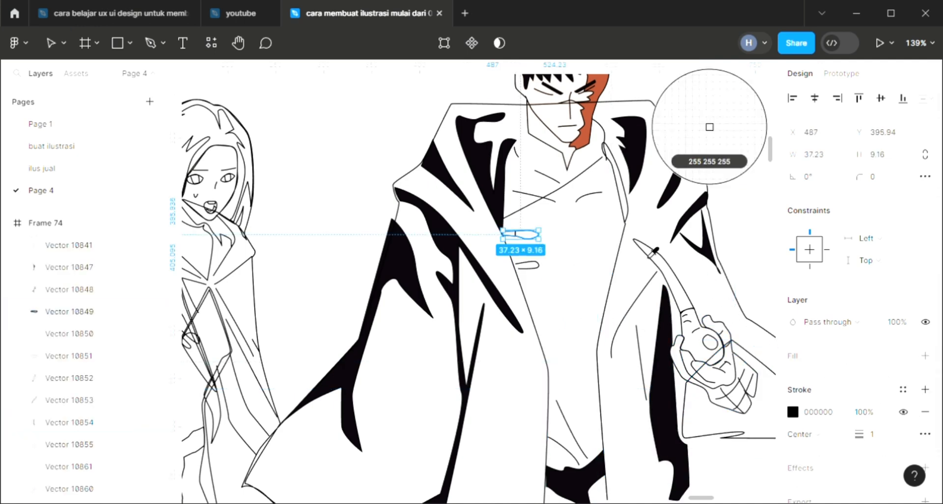
pyautogui.press('Escape')
pyautogui.click(535, 270)
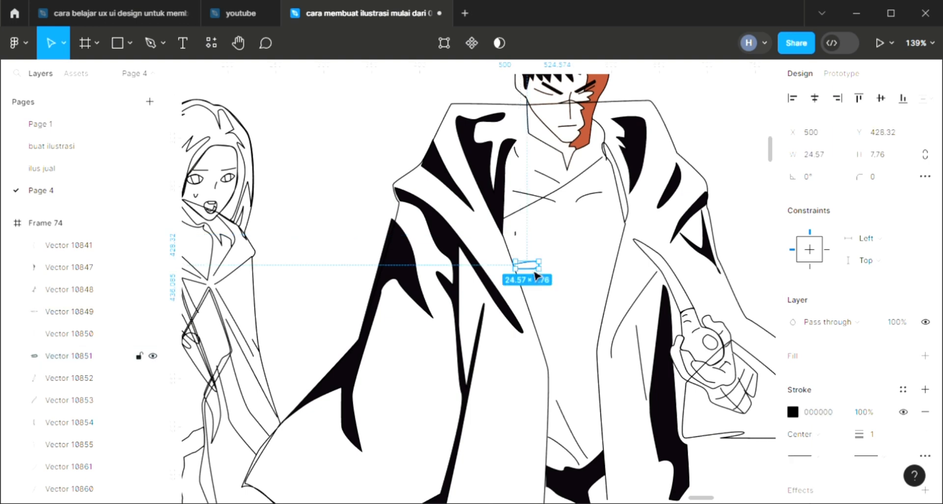
pyautogui.press('i')
pyautogui.click(594, 275)
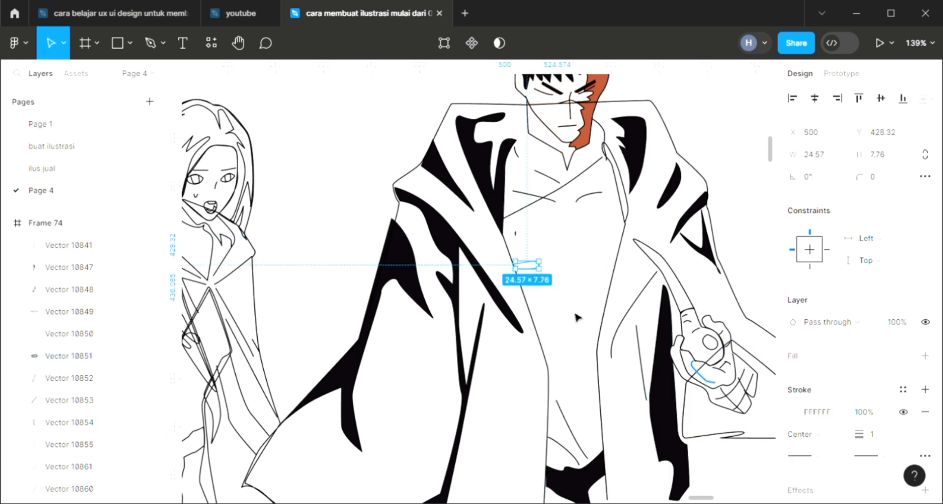
# Step: Fill the man's full coat silhouette with the palette's dark navy 34364B and send it to the back
pyautogui.click(446, 135)
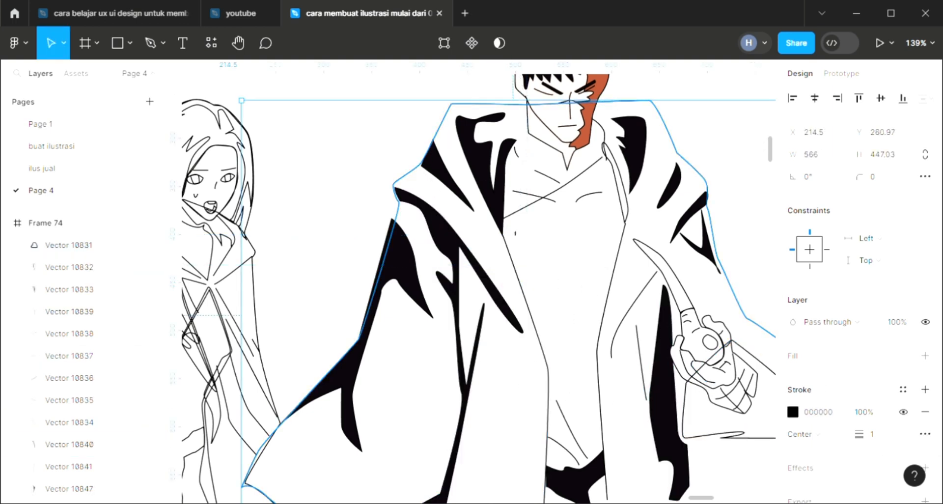
pyautogui.click(925, 355)
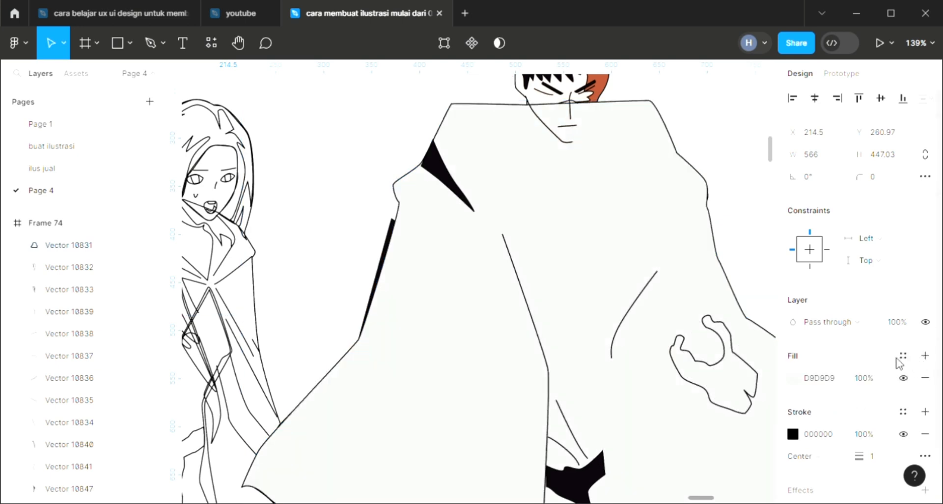
pyautogui.hotkey('ctrl', 'shift', '[')
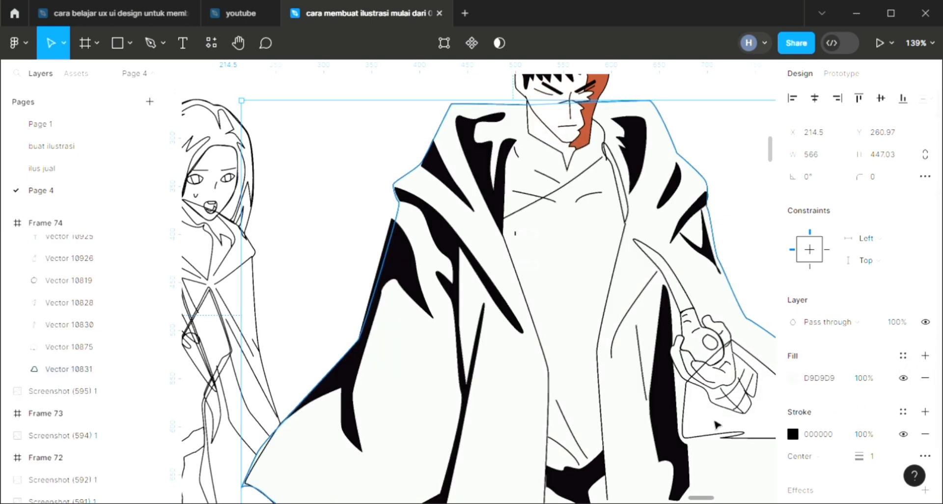
pyautogui.scroll(-5, 515, 371)
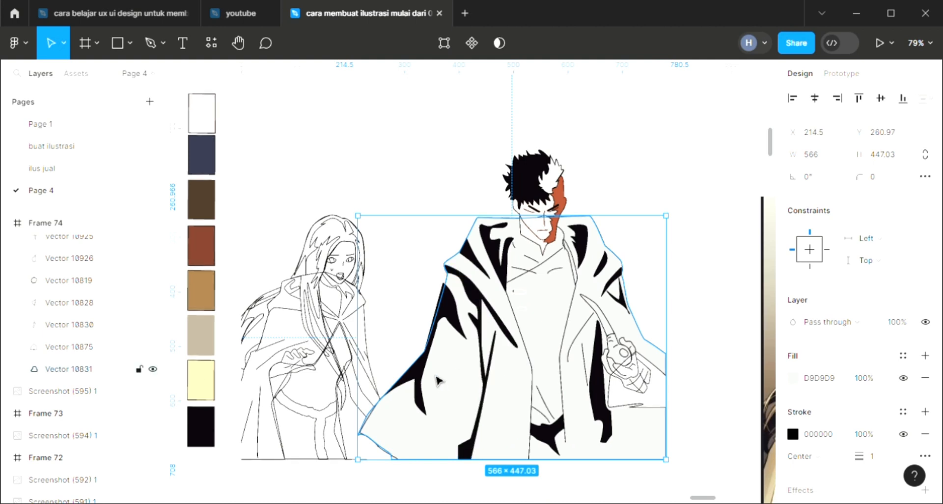
pyautogui.hscroll(-2, 438, 380)
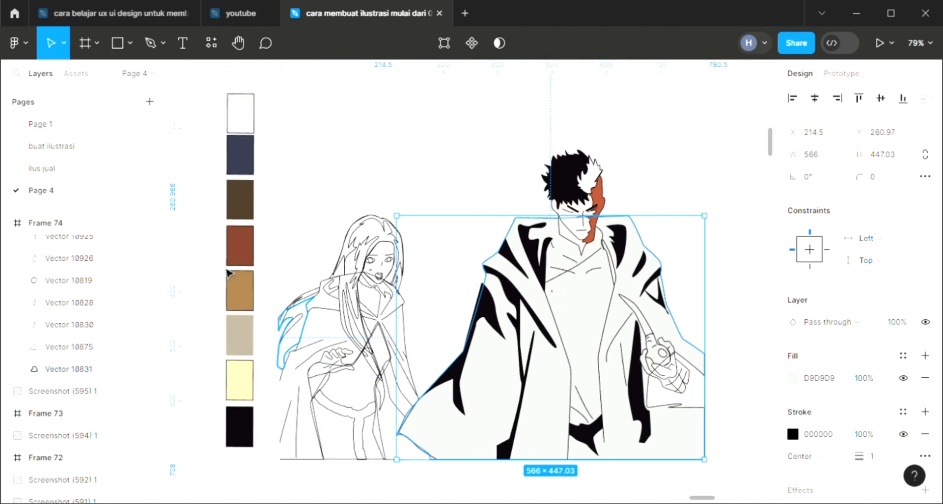
pyautogui.press('i')
pyautogui.click(239, 168)
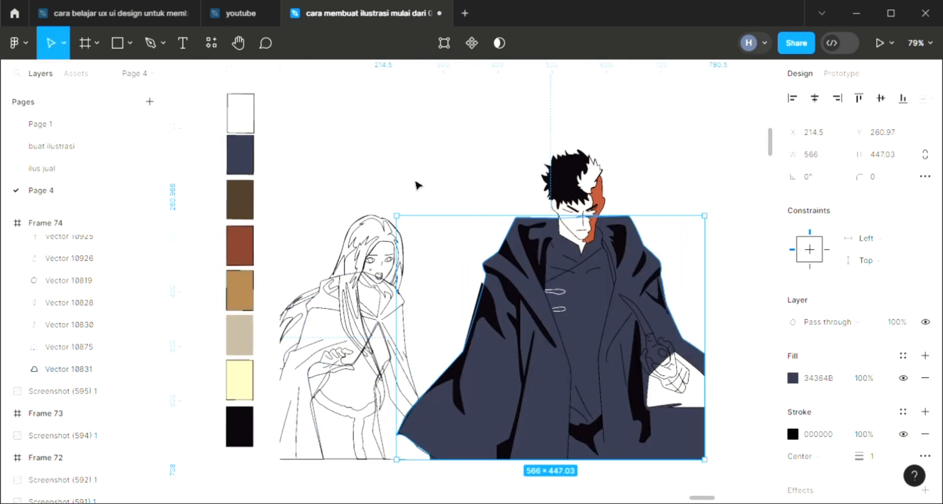
pyautogui.click(417, 184)
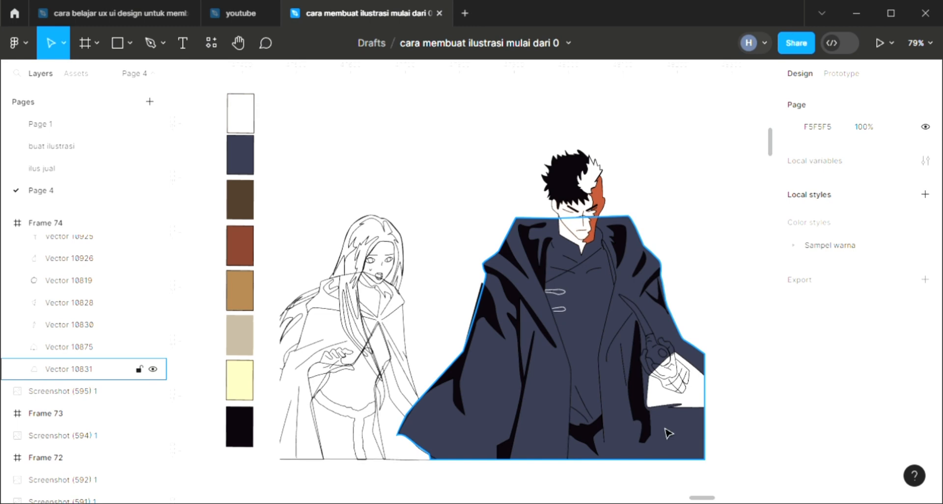
# Step: Fill the man's fist with the face shadow's orange-red AE5034 and layer it just above the coat shapes, beneath its detail lines
pyautogui.scroll(5, 685, 399)
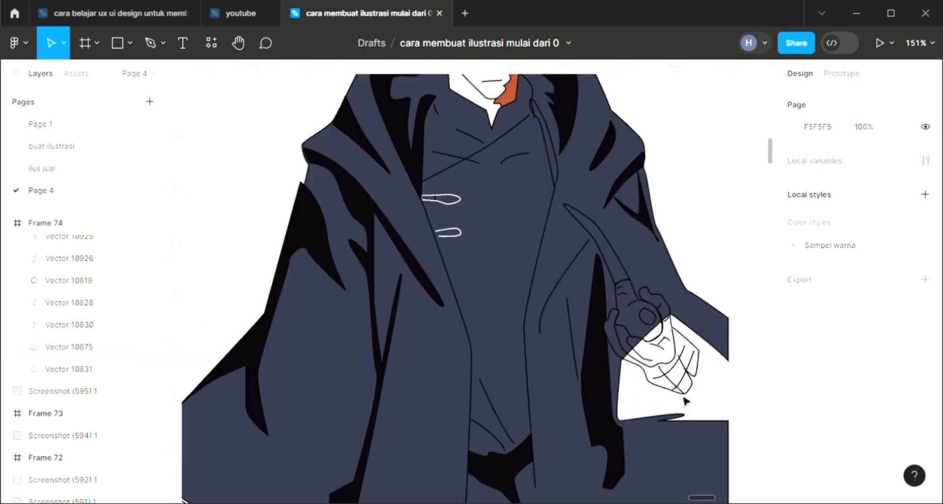
pyautogui.scroll(1, 685, 399)
pyautogui.click(710, 367)
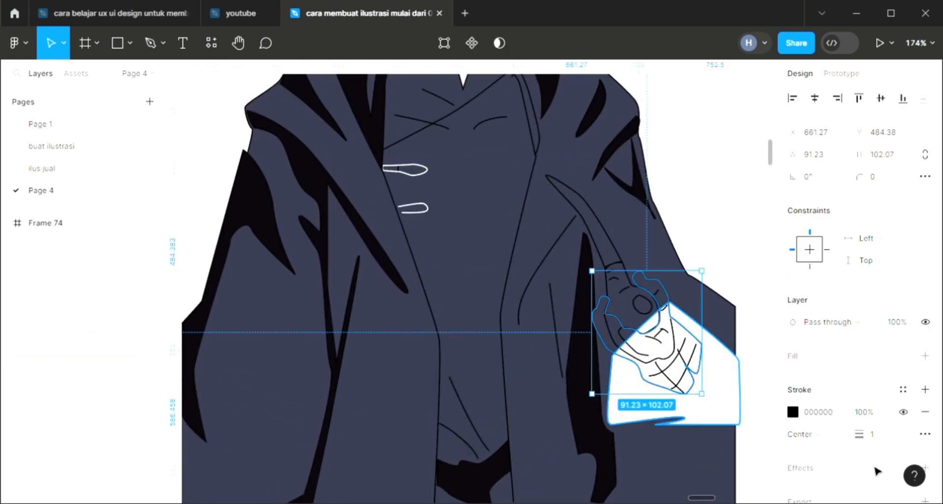
pyautogui.click(925, 356)
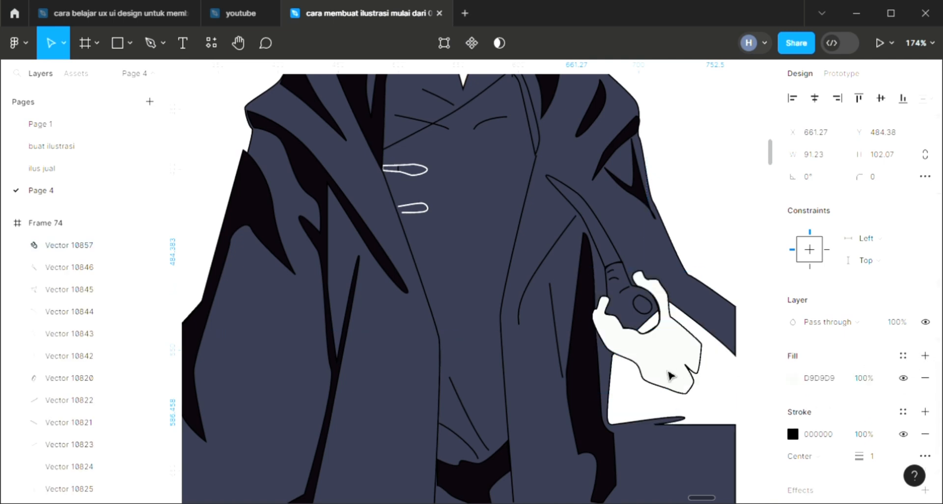
pyautogui.scroll(-4, 665, 377)
pyautogui.hotkey('ctrl', 'shift', '[')
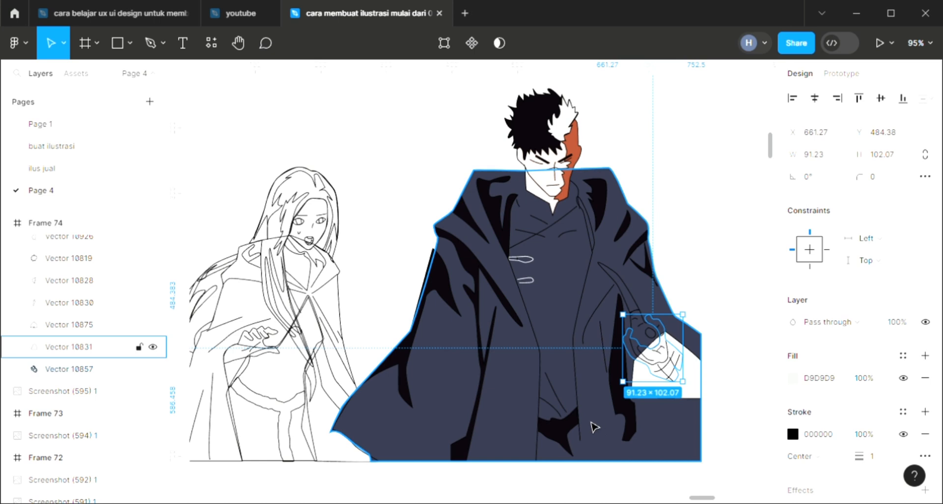
pyautogui.hotkey('ctrl', ']')
pyautogui.hotkey('ctrl', ']')
pyautogui.hotkey('ctrl', ']')
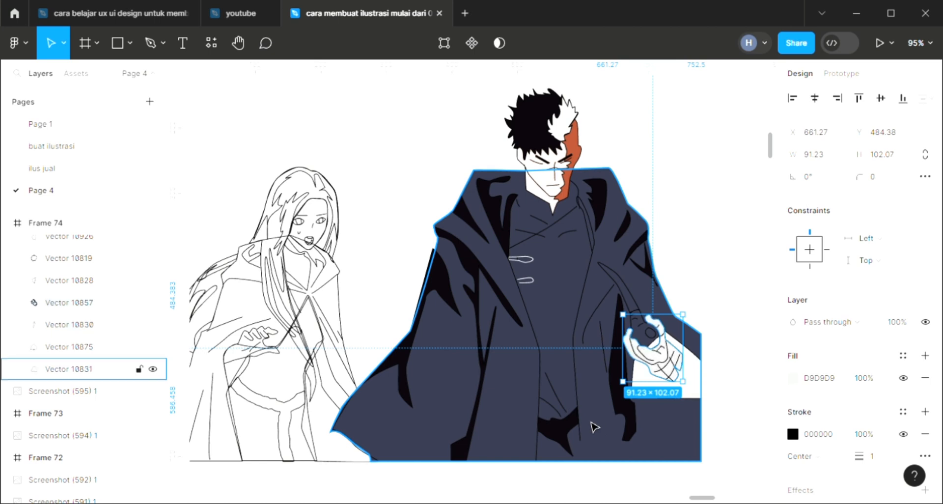
pyautogui.click(569, 153)
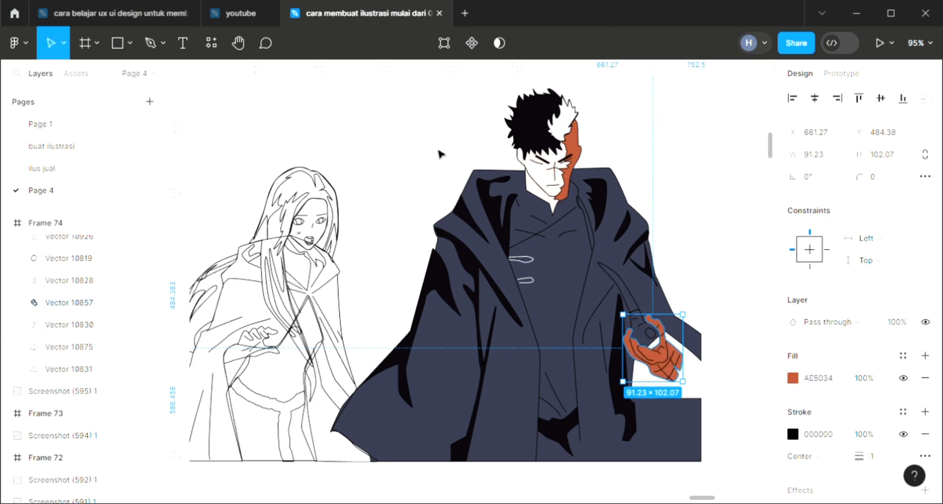
pyautogui.press('Escape')
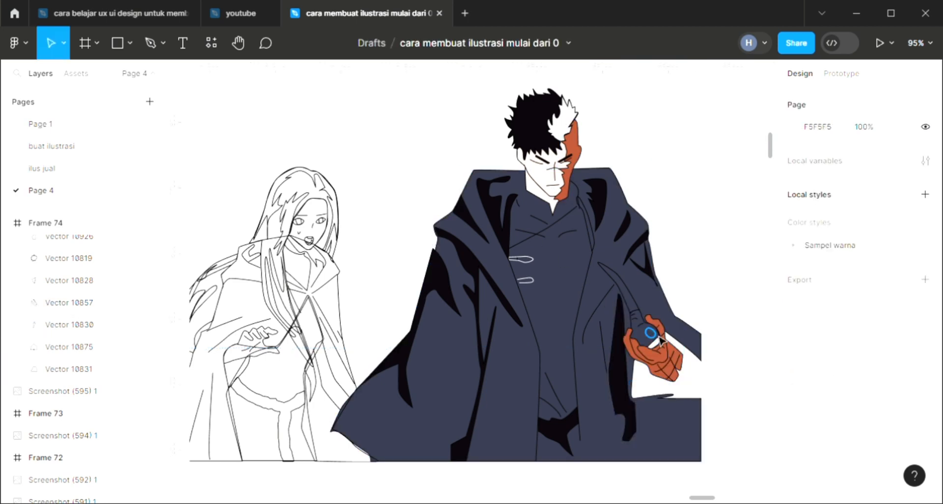
# Step: Fill the small circle on the knife handle with near-black 0B060C and bring it to the front
pyautogui.click(653, 338)
pyautogui.doubleClick(650, 334)
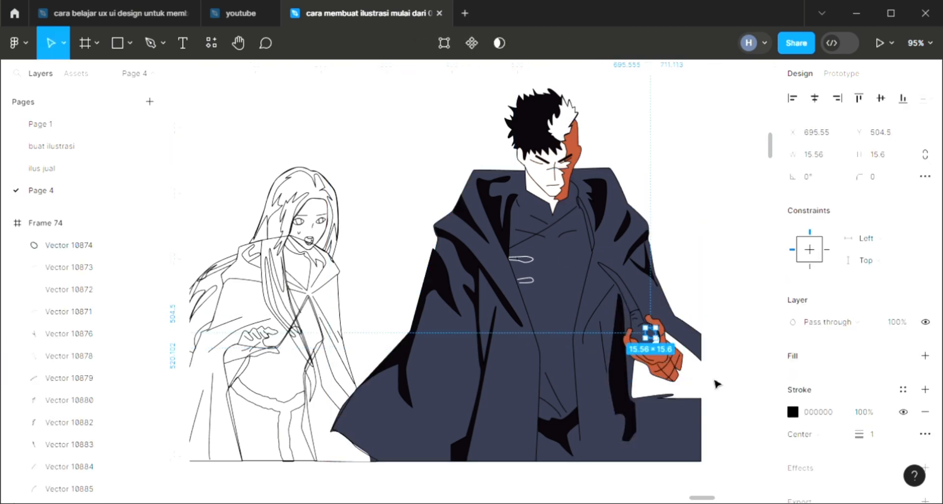
pyautogui.click(925, 355)
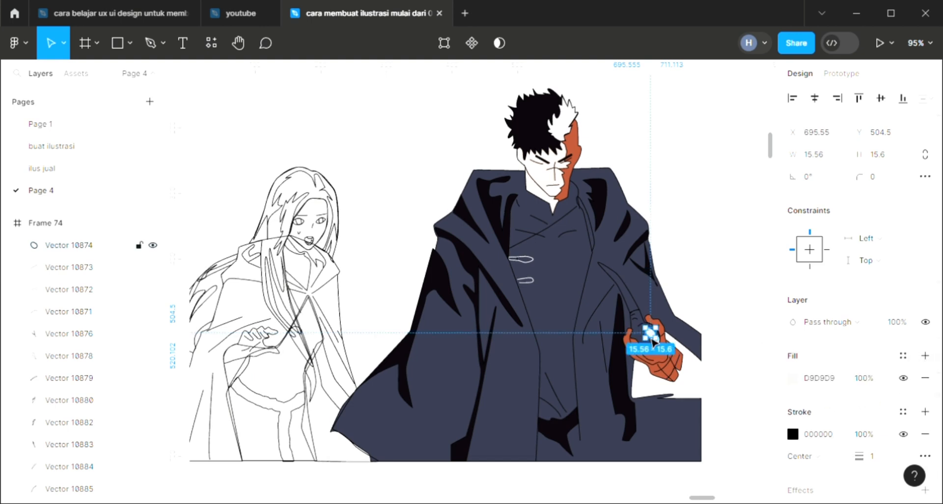
pyautogui.rightClick(653, 333)
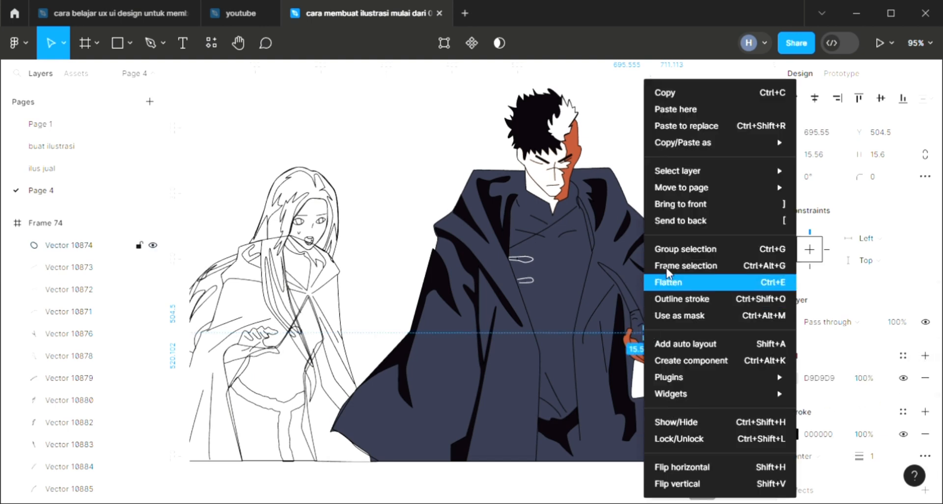
pyautogui.click(684, 208)
pyautogui.press('i')
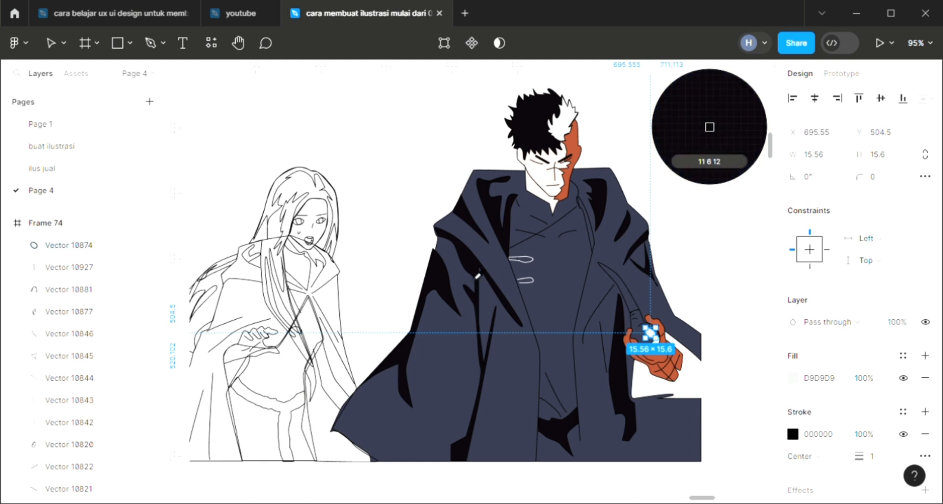
pyautogui.press('Escape')
# Step: Fill the curved knife blade above the fist with the palette's golden brown A0794A
pyautogui.click(620, 278)
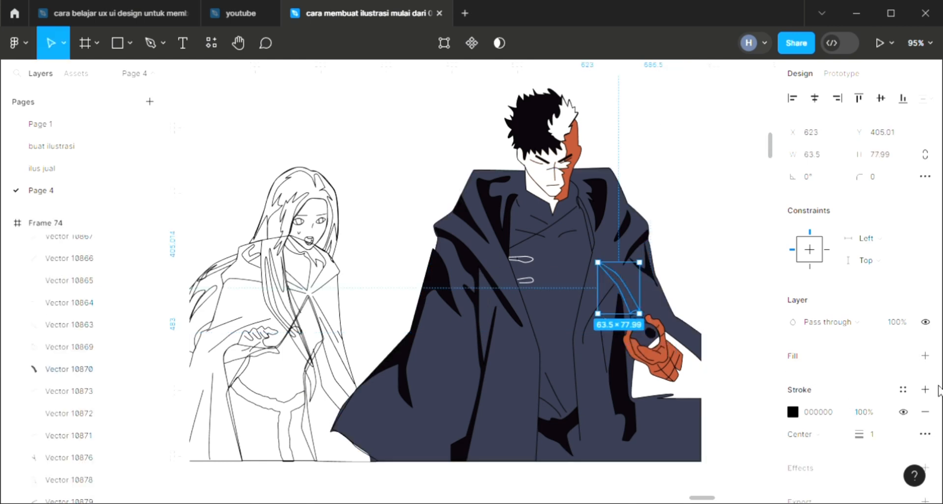
pyautogui.click(925, 355)
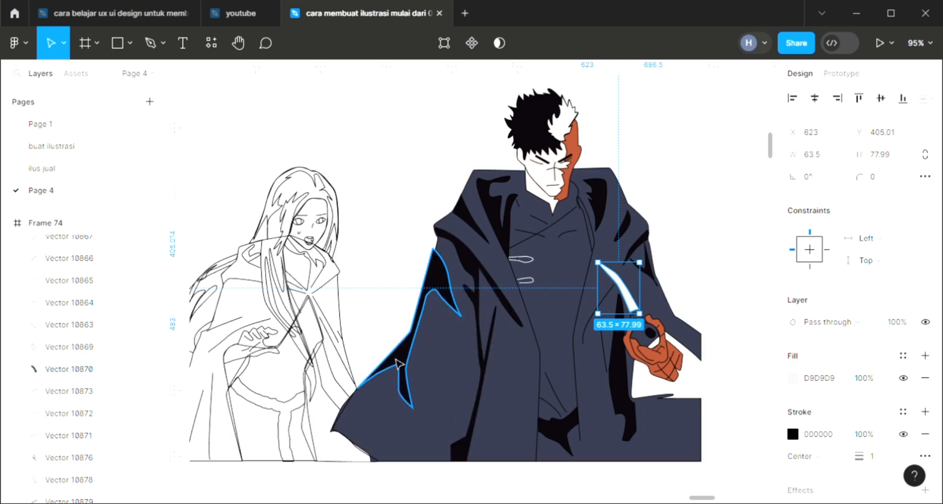
pyautogui.scroll(-5, 371, 377)
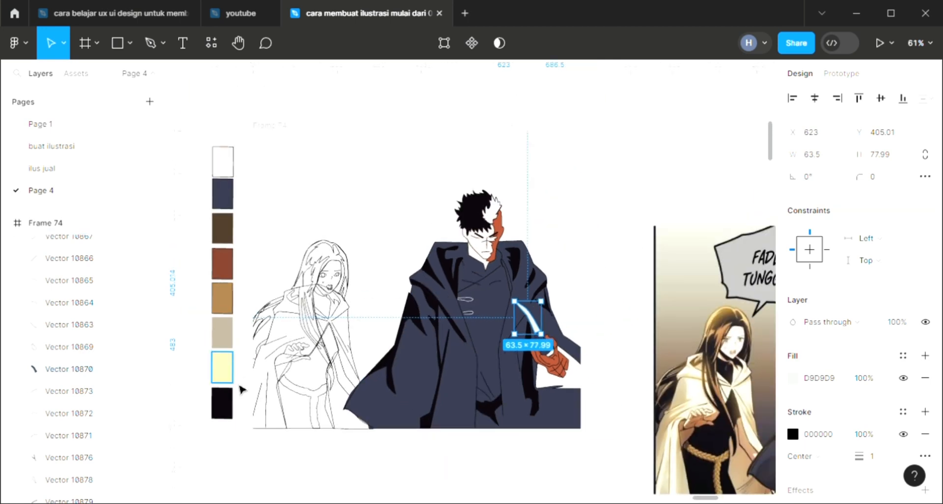
pyautogui.scroll(3, 238, 386)
pyautogui.press('i')
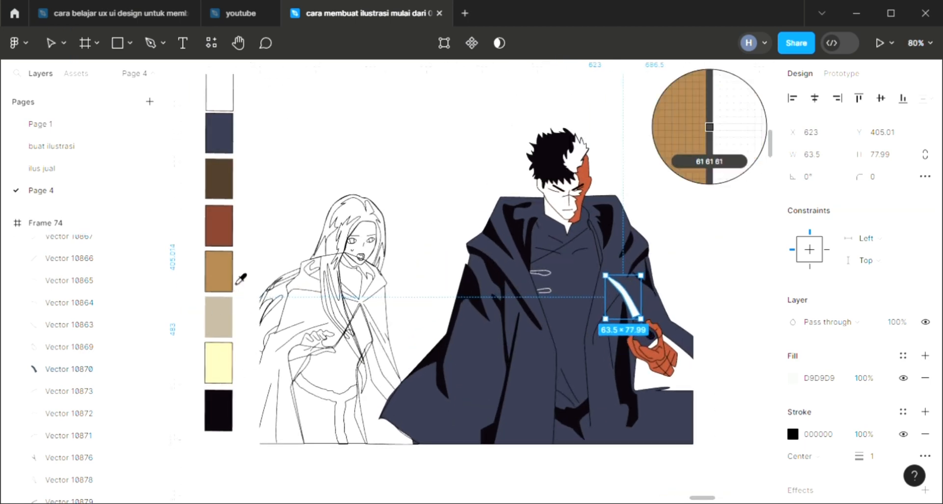
pyautogui.click(239, 274)
pyautogui.press('i')
pyautogui.click(217, 288)
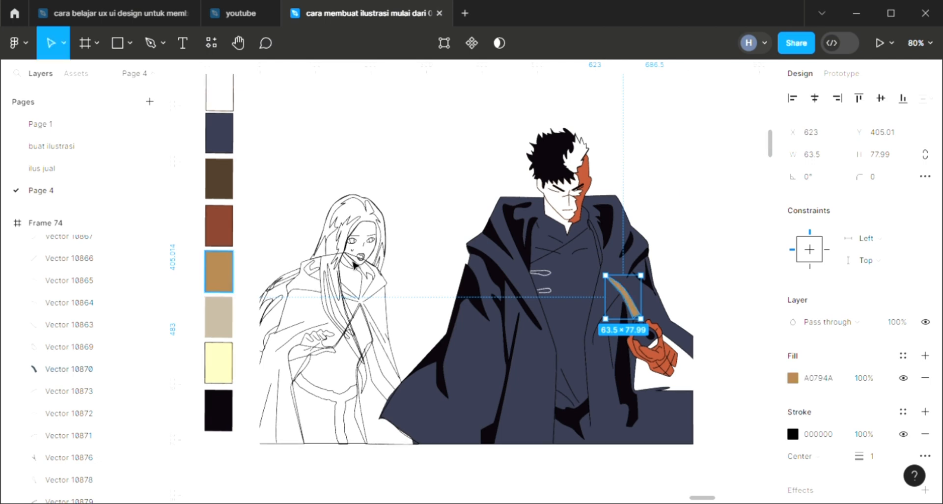
pyautogui.press('Escape')
# Step: Fill the knife handle held in the fist with white FFFFFF
pyautogui.click(640, 333)
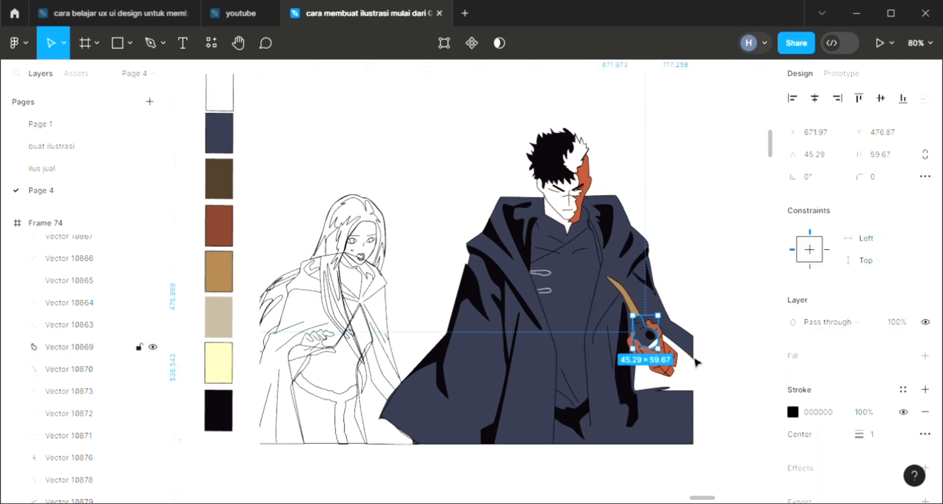
pyautogui.click(931, 355)
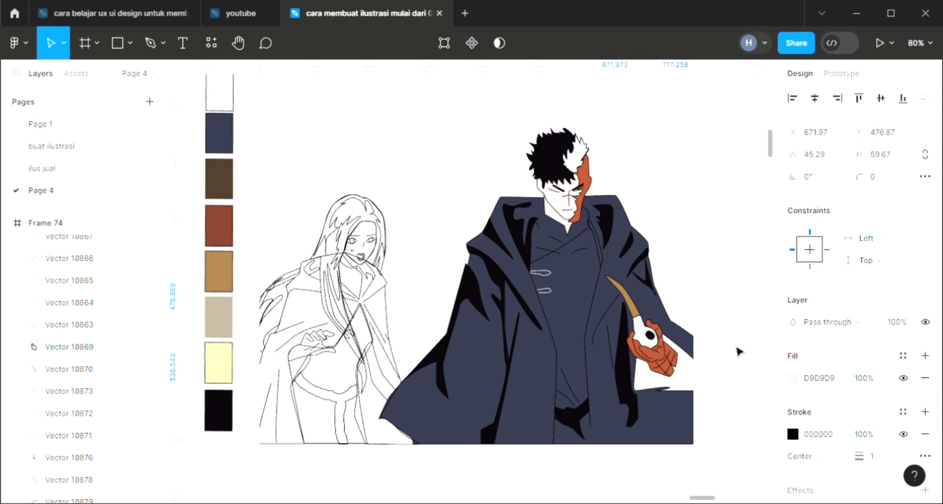
pyautogui.press('i')
pyautogui.click(671, 250)
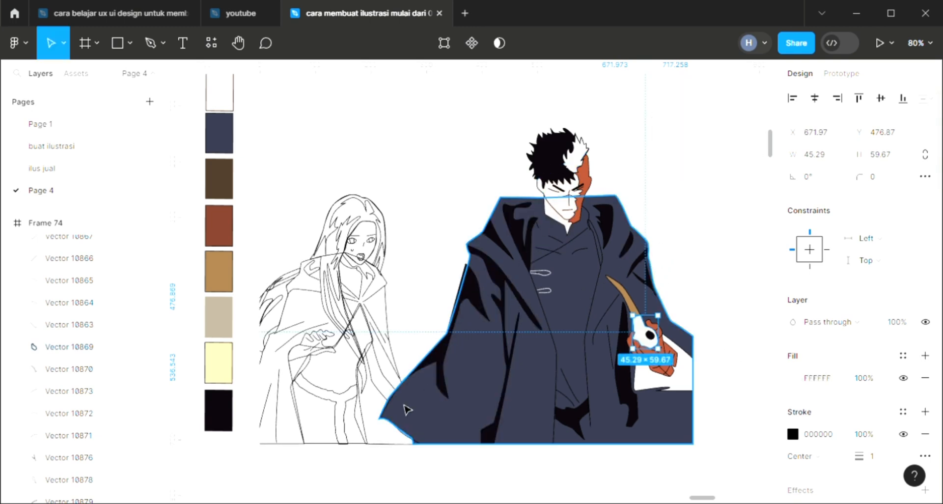
# Step: Fill the angular coat shape behind the fist with the near-black of the coat's shadows
pyautogui.click(688, 384)
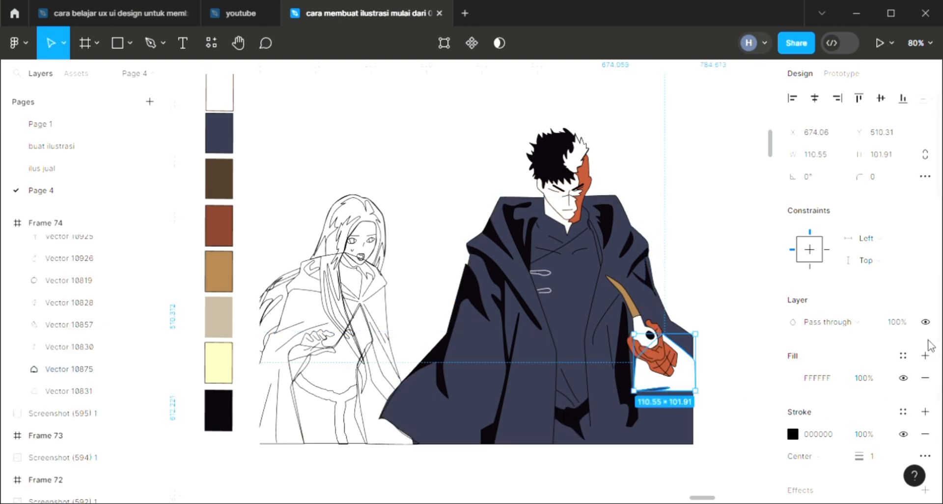
pyautogui.press('i')
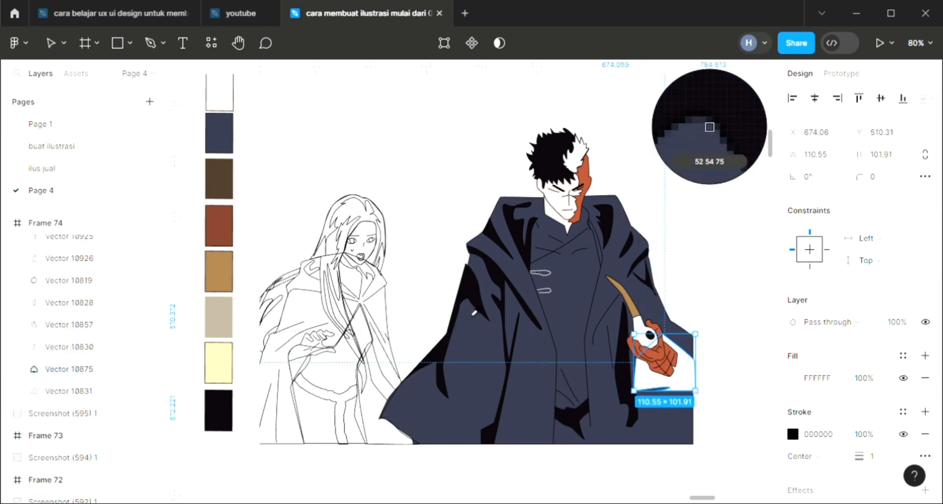
pyautogui.click(474, 300)
pyautogui.click(415, 203)
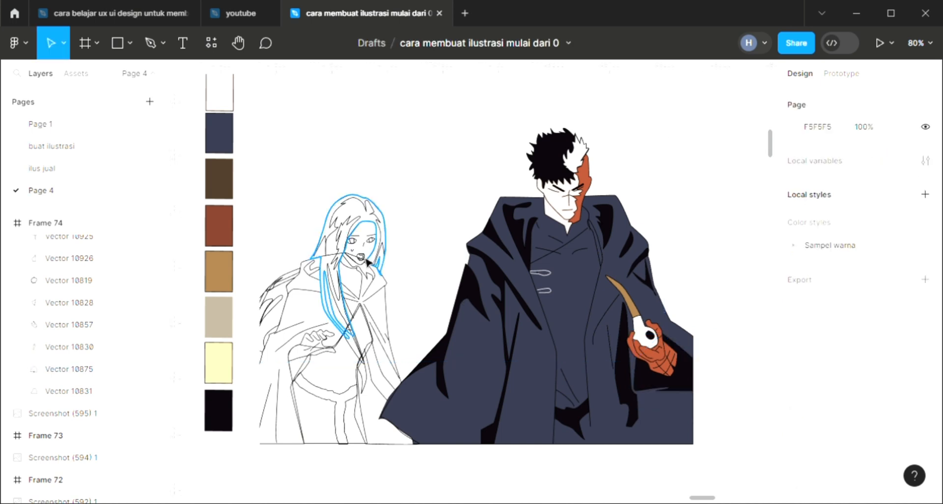
# Step: Fill the jagged hair strand beside the woman's face with the palette's golden brown A0794A
pyautogui.hscroll(-3, 361, 287)
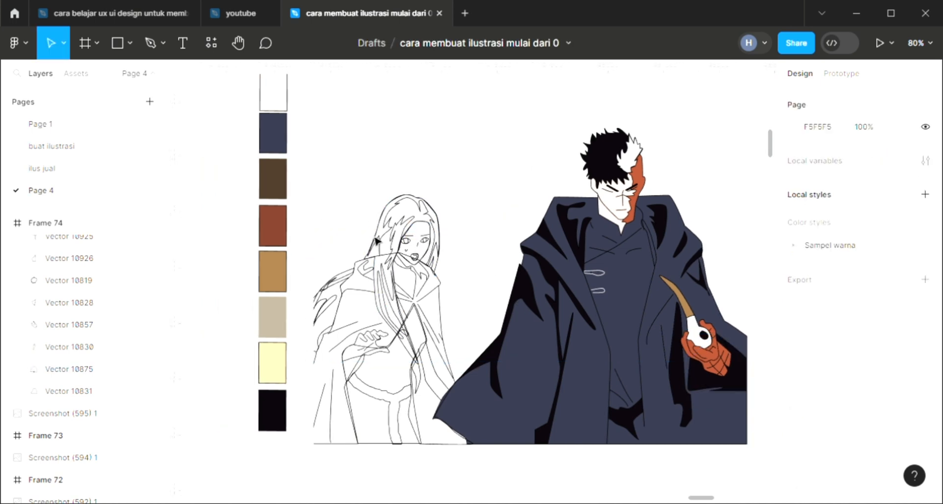
pyautogui.scroll(3, 377, 240)
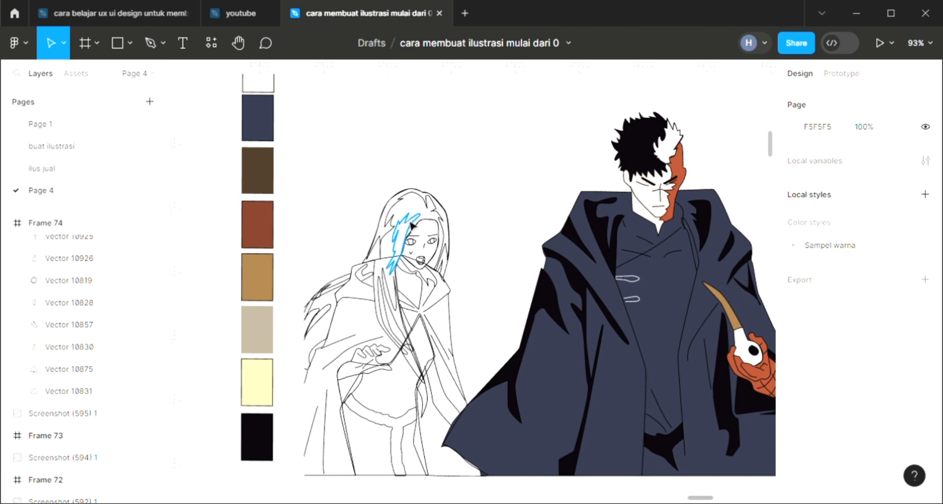
pyautogui.click(401, 244)
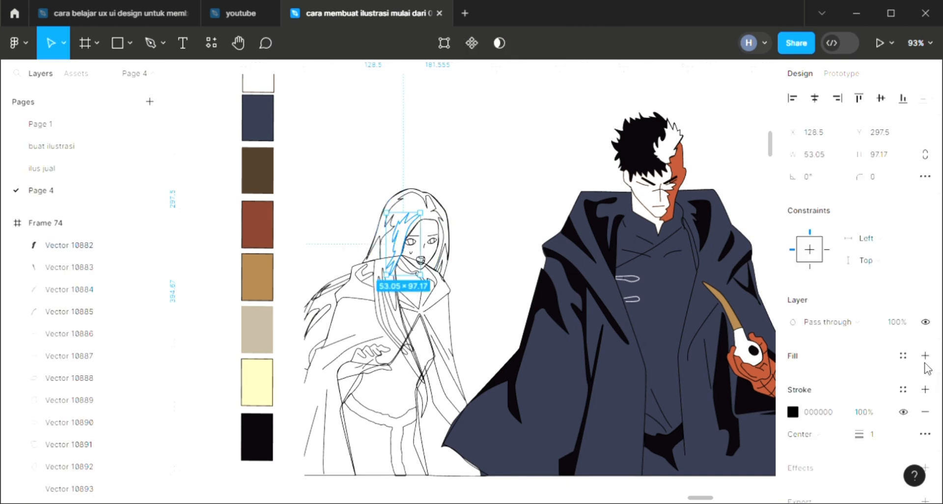
pyautogui.press('i')
pyautogui.click(260, 279)
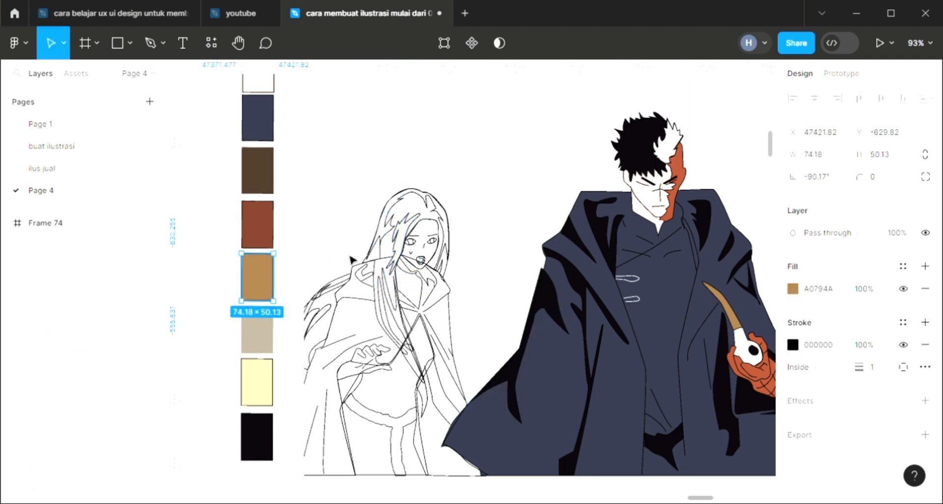
pyautogui.click(399, 246)
pyautogui.press('i')
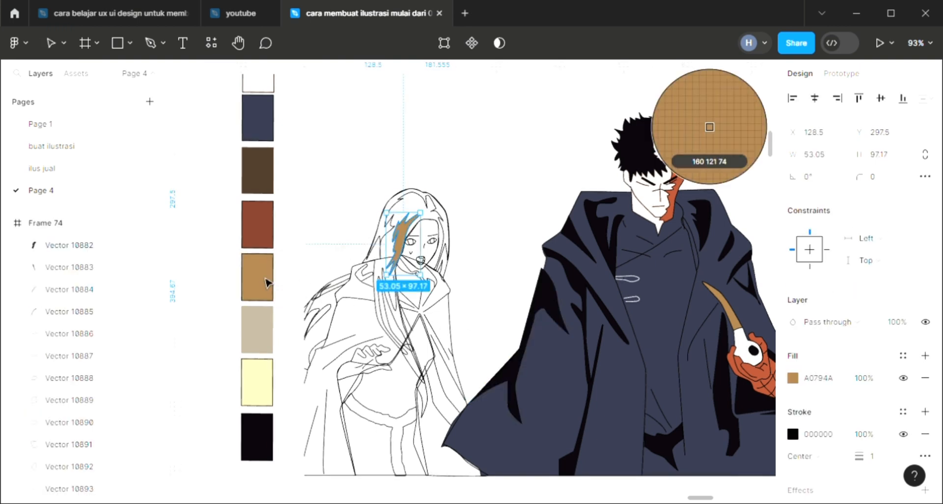
pyautogui.click(265, 280)
# Step: Fill the outer highlight shape around the top and sides of the woman's hair with golden brown A0794A
pyautogui.click(449, 221)
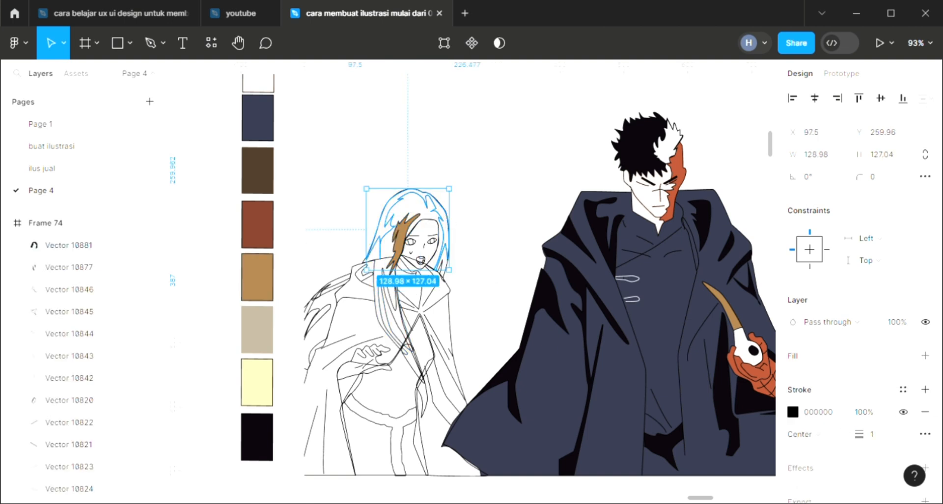
pyautogui.click(925, 355)
pyautogui.press('i')
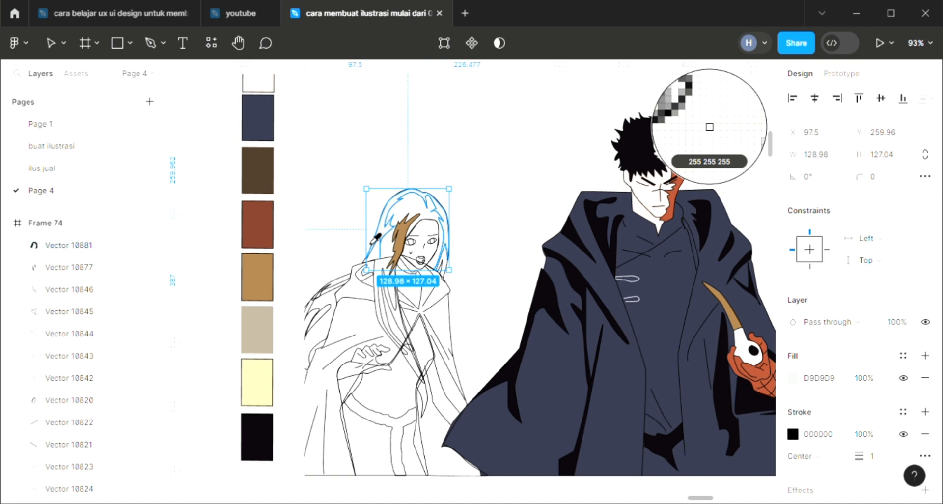
pyautogui.click(262, 291)
pyautogui.click(490, 277)
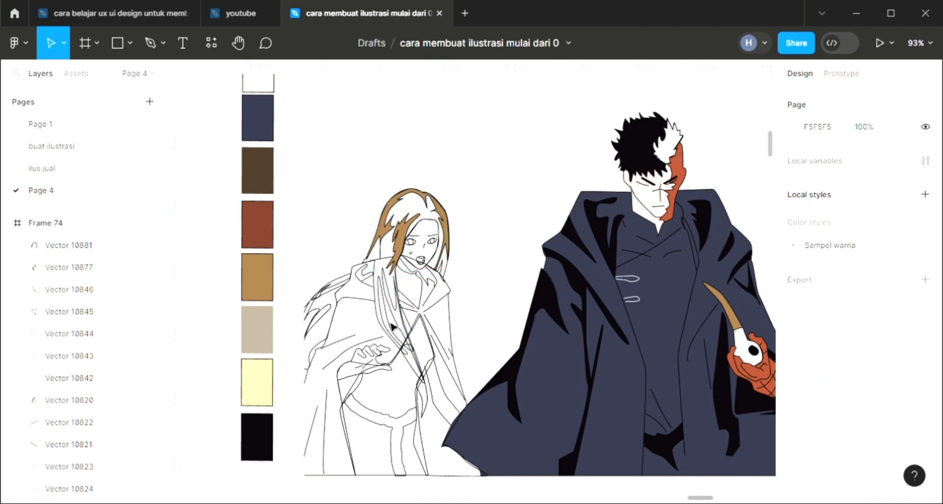
# Step: Fill the woman's long main hair shape, Vector 10877, with the palette's near-black 0B060C
pyautogui.click(69, 267)
pyautogui.click(925, 355)
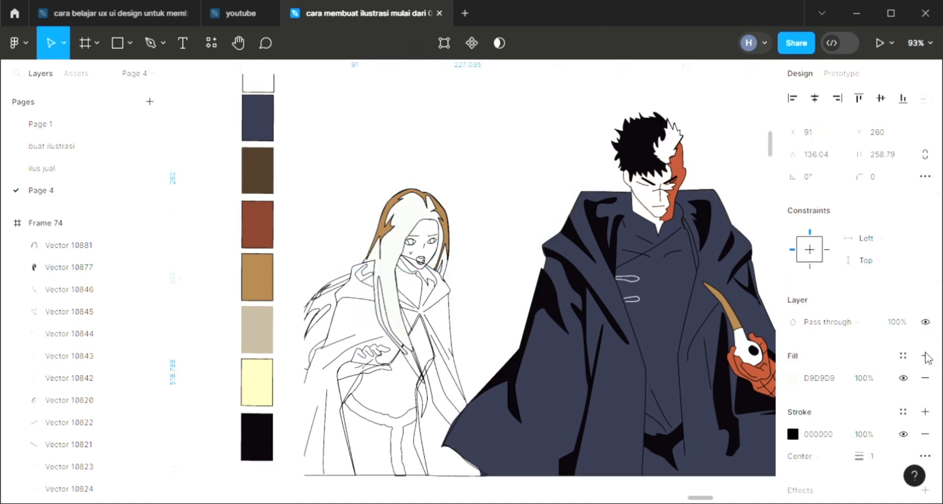
pyautogui.press('i')
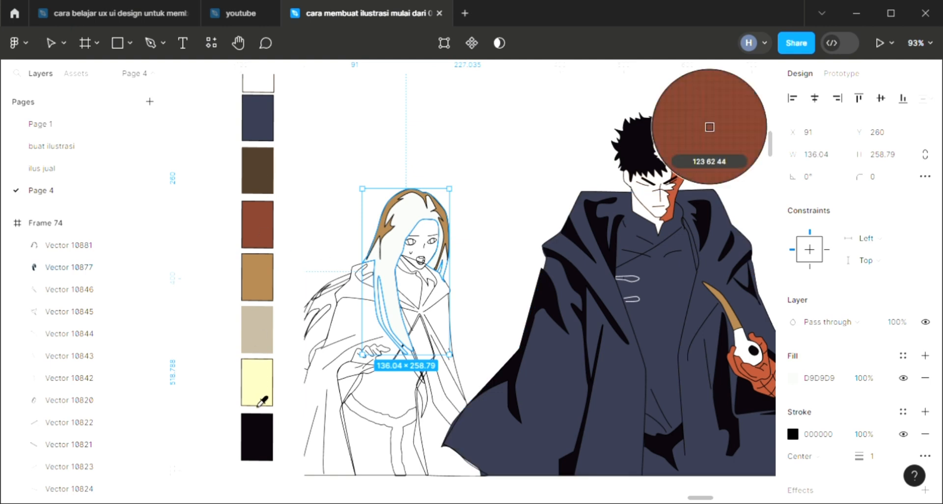
pyautogui.click(258, 444)
pyautogui.click(463, 196)
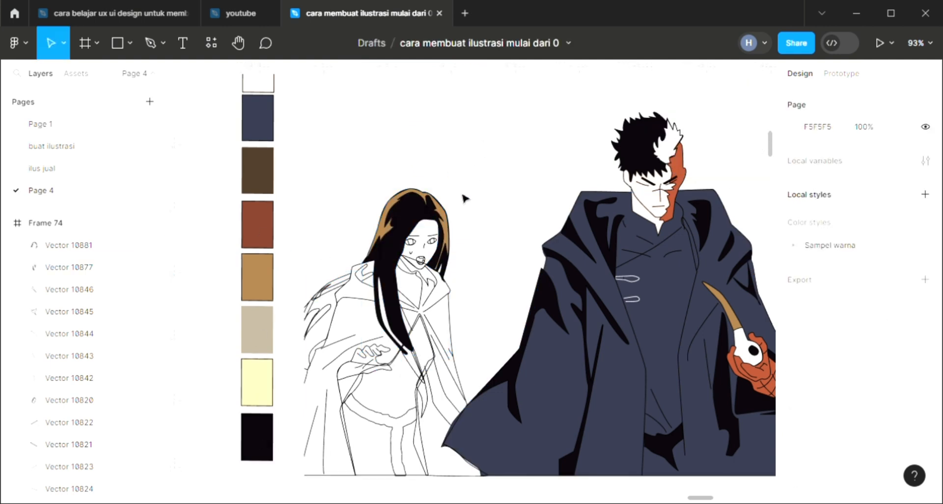
# Step: Send the near-black main hair shape to the back, behind the golden-brown strand beside the face
pyautogui.click(398, 249)
pyautogui.press('[')
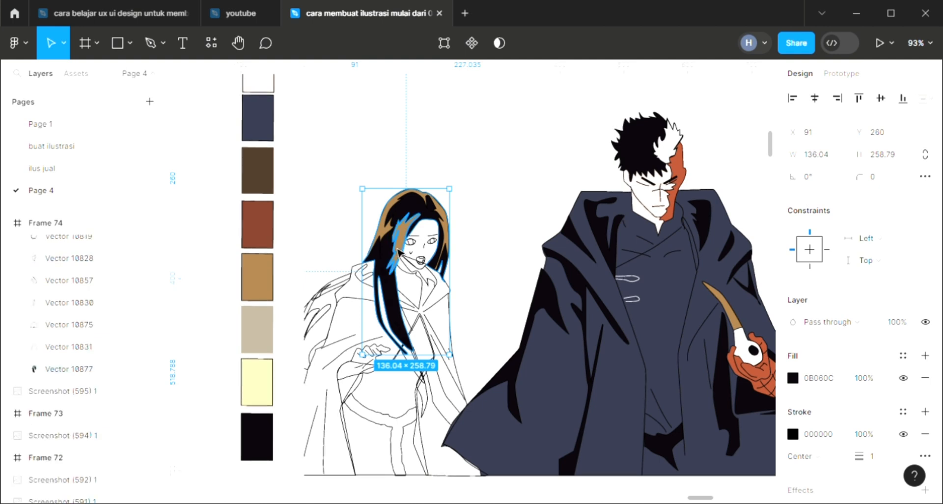
pyautogui.click(525, 211)
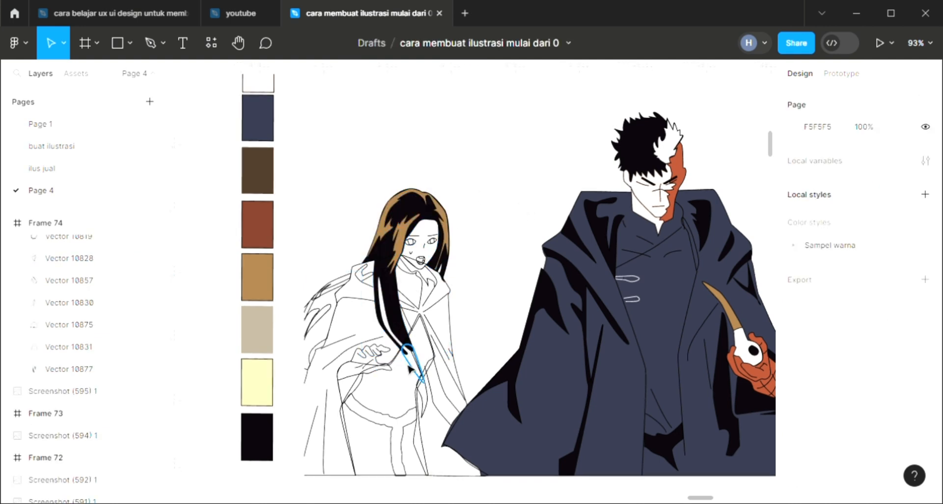
# Step: Fill the pointed hair tip at the woman's waist with the near-black of the main hair
pyautogui.click(421, 374)
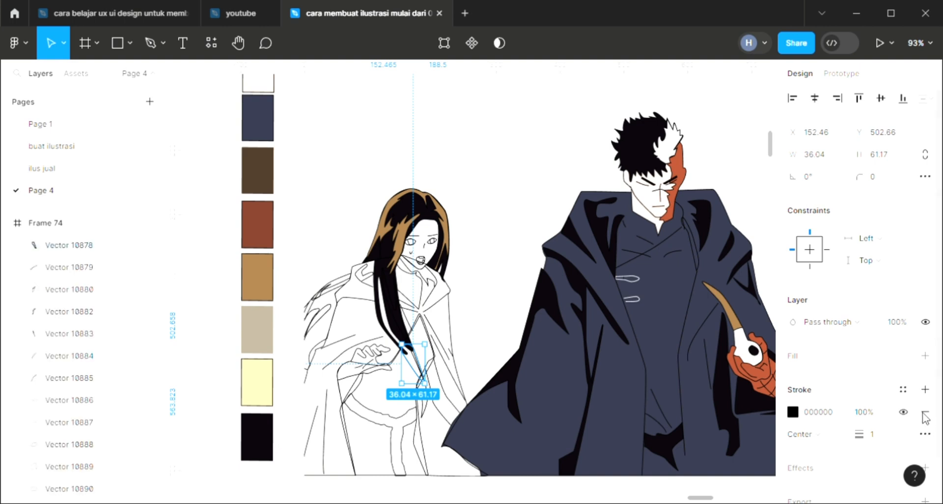
pyautogui.click(925, 355)
pyautogui.press('i')
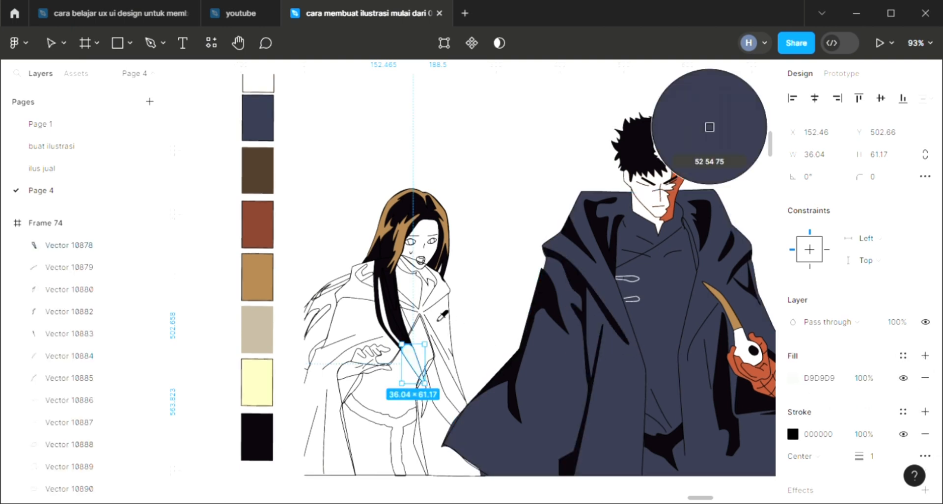
pyautogui.click(709, 127)
pyautogui.click(499, 269)
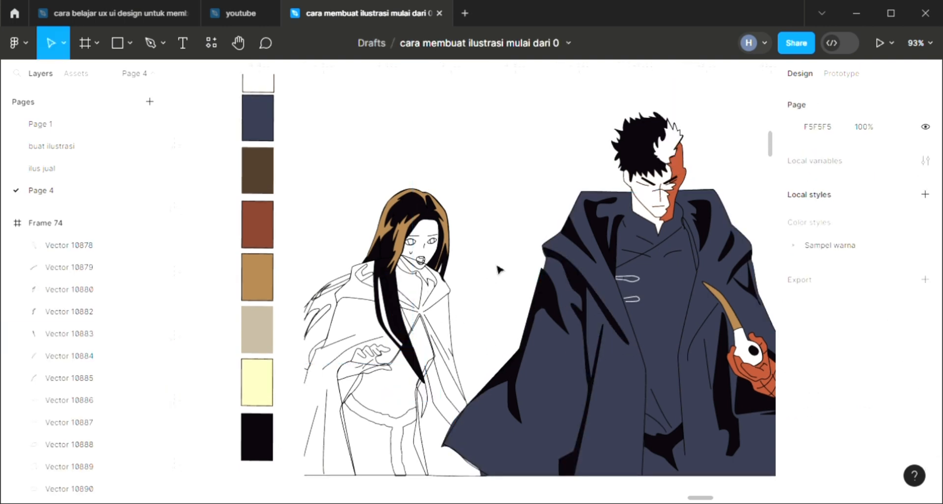
# Step: Fill the small inner wisp of wind-blown hair behind the woman's shoulder, Vector 10884, with the palette's golden brown
pyautogui.click(325, 321)
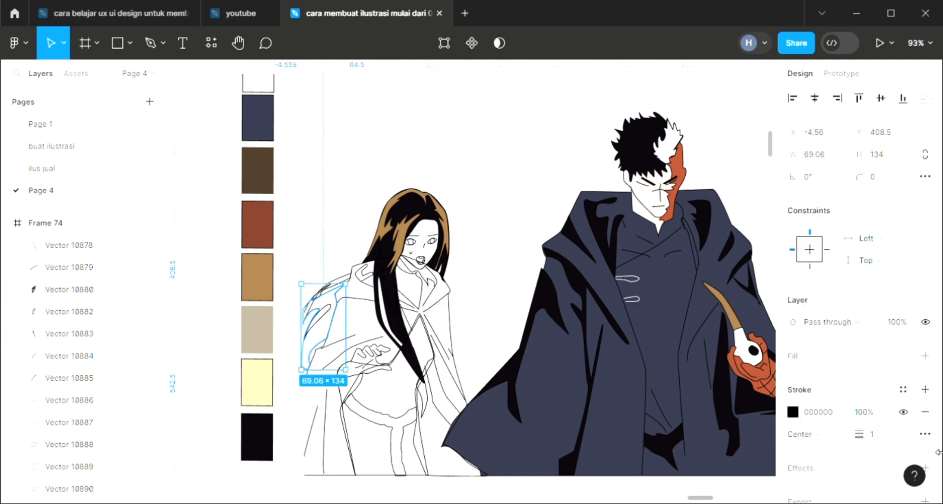
pyautogui.click(69, 355)
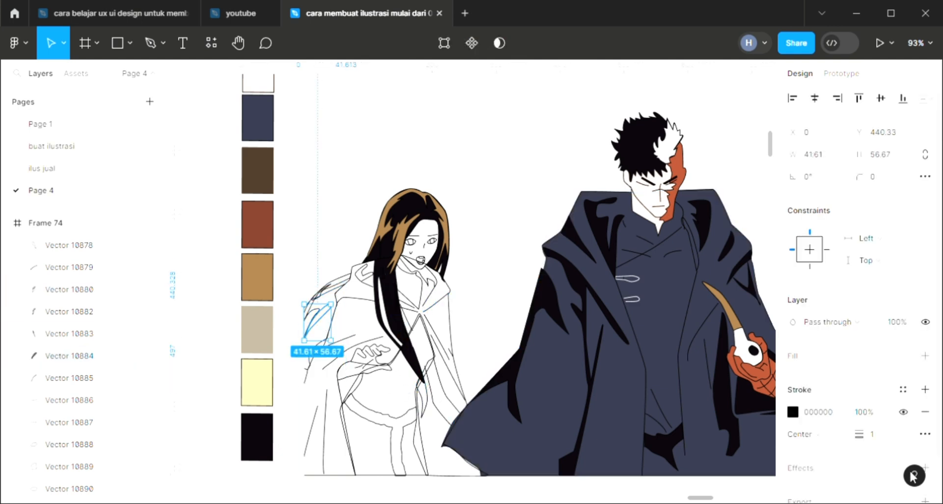
pyautogui.click(925, 355)
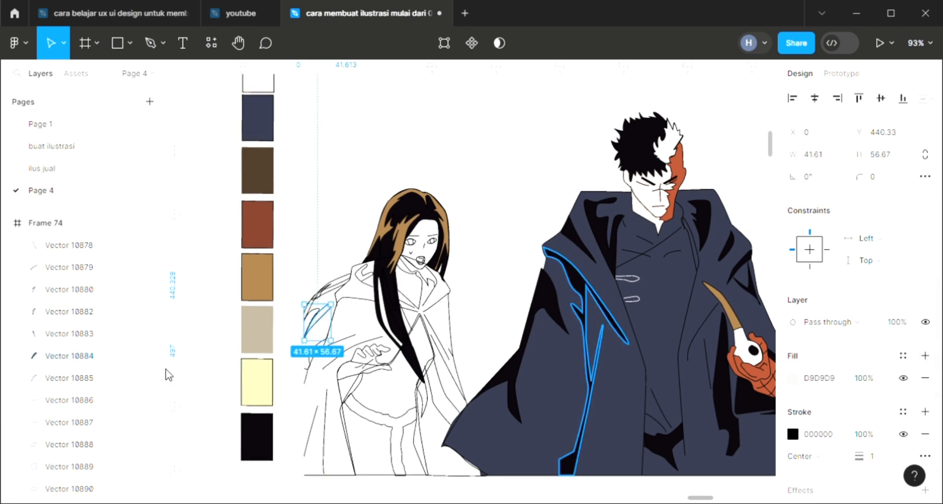
pyautogui.press('i')
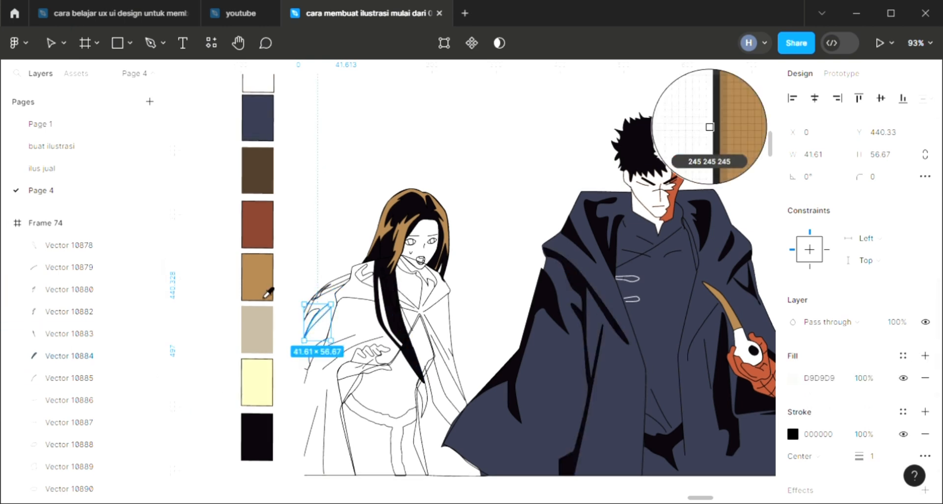
pyautogui.click(260, 277)
# Step: Fill the upper wind-blown strand behind the woman's shoulder, Vector 10879, with the palette's golden brown
pyautogui.click(338, 287)
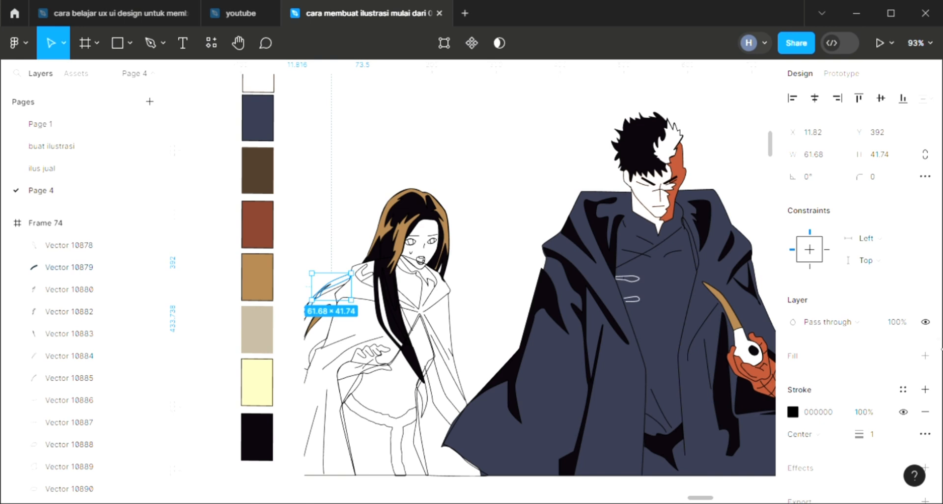
pyautogui.click(925, 355)
pyautogui.press('i')
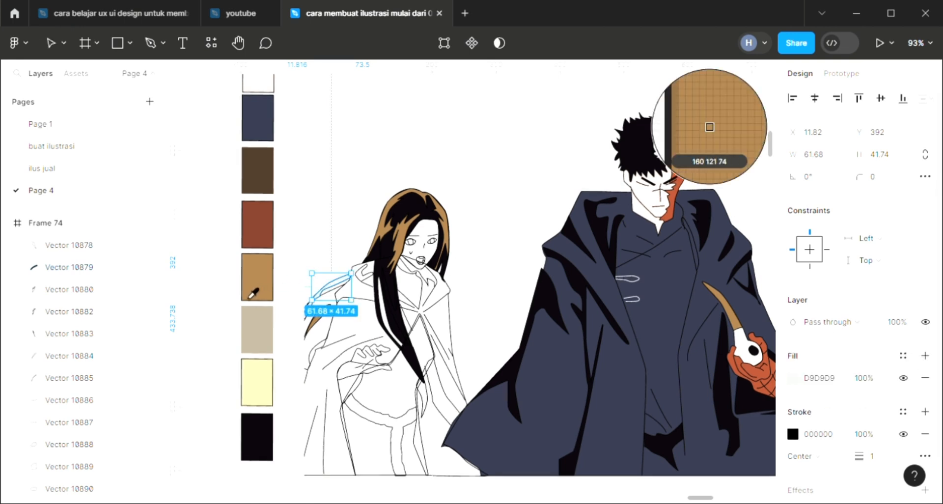
pyautogui.click(256, 280)
pyautogui.click(352, 238)
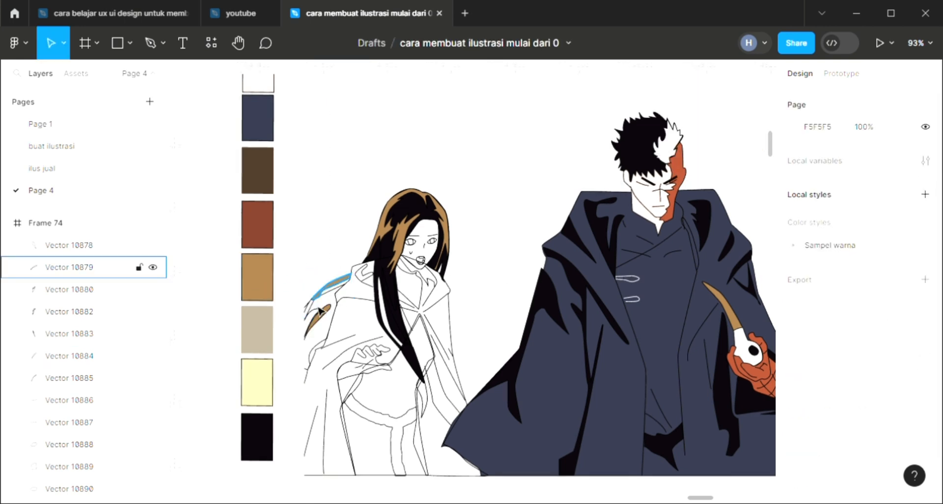
# Step: Fill the outer wind-blown hair strand, Vector 10885, at the illustration's edge with the palette's near-black
pyautogui.click(317, 313)
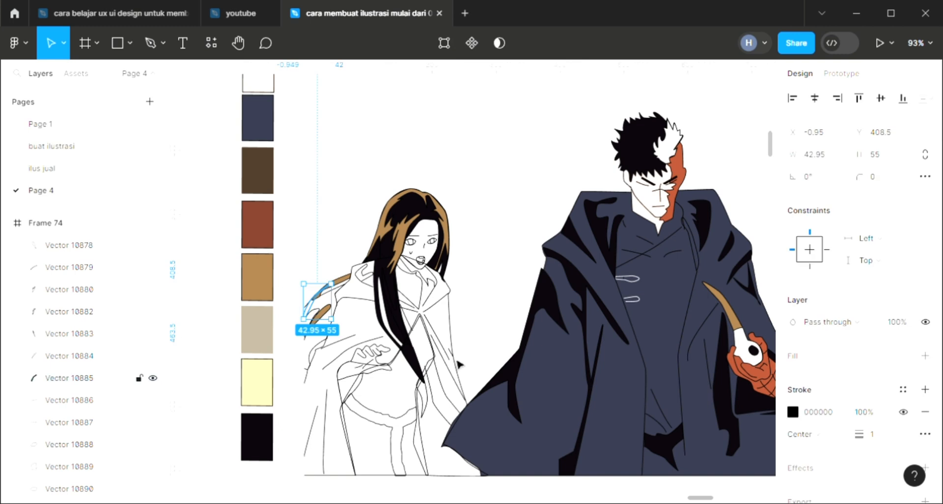
pyautogui.click(924, 356)
pyautogui.press('i')
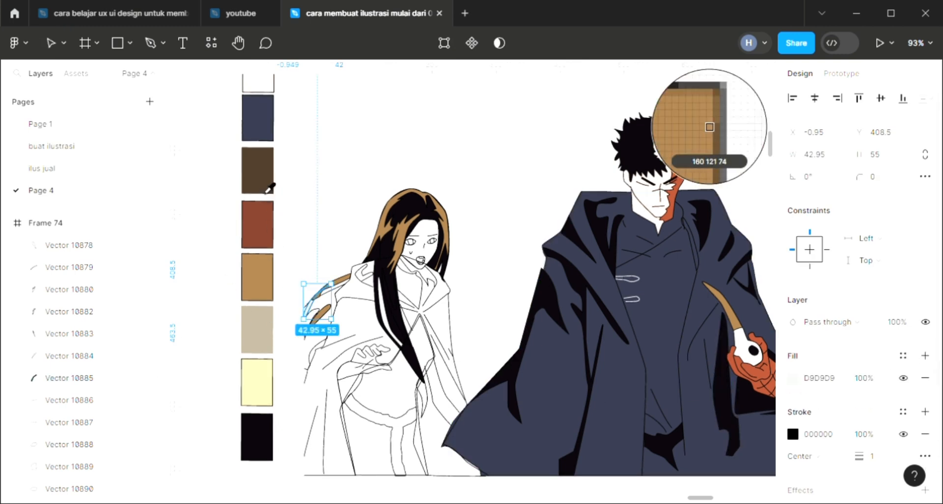
pyautogui.click(254, 423)
pyautogui.click(335, 259)
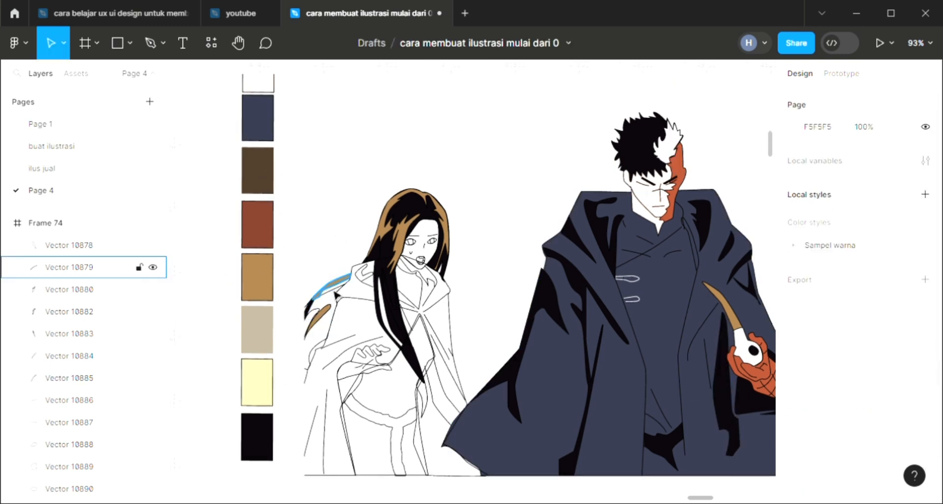
# Step: Change the fill of the upper wind-blown strand, Vector 10879, to near-black 0B060C
pyautogui.click(335, 294)
pyautogui.press('i')
pyautogui.click(256, 436)
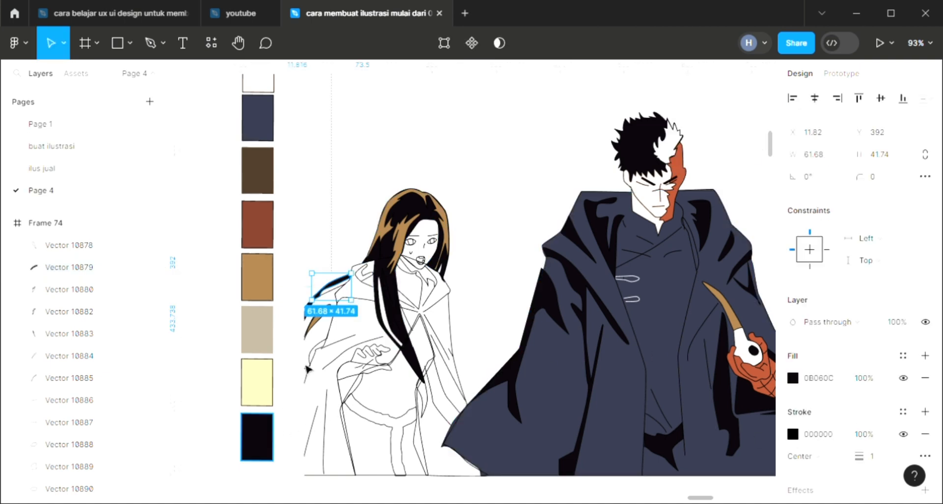
# Step: Fill the large mass of wind-blown hair behind the woman's shoulder, Vector 10880, with the palette's near-black
pyautogui.click(318, 333)
pyautogui.press('i')
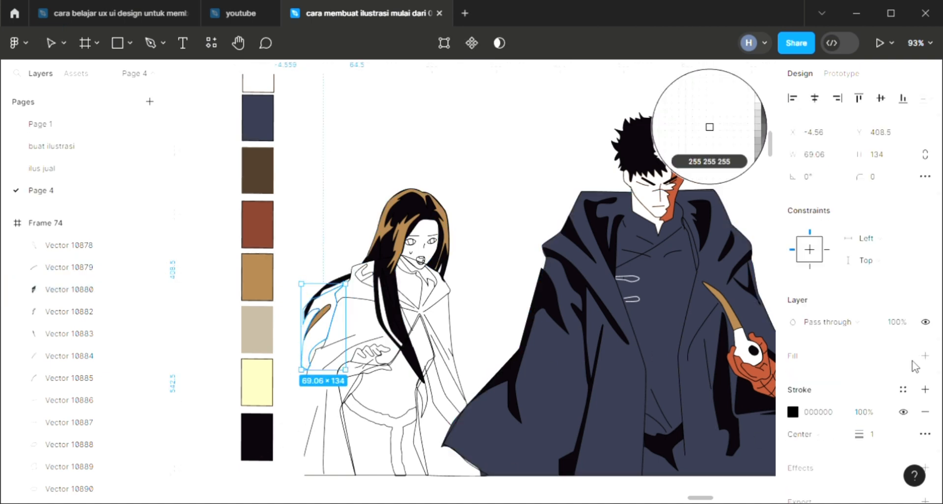
pyautogui.press('Escape')
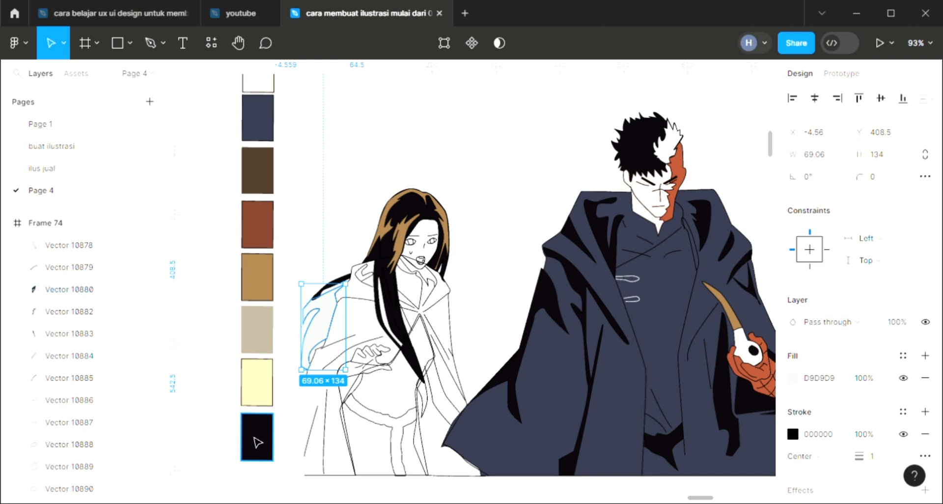
pyautogui.click(256, 437)
pyautogui.press('i')
pyautogui.press('Escape')
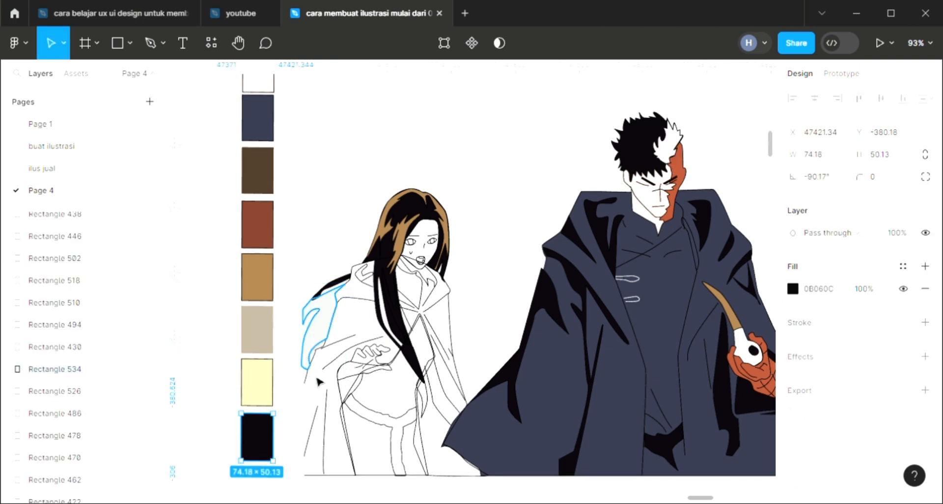
pyautogui.click(318, 329)
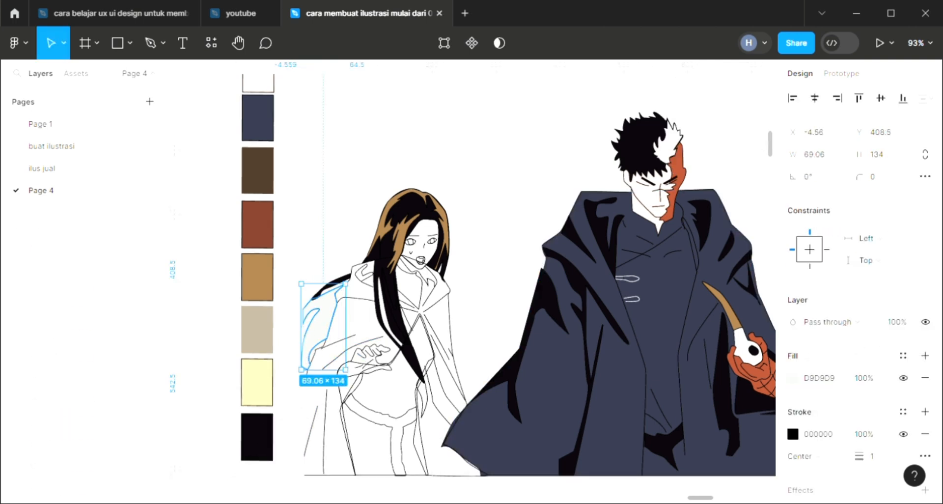
pyautogui.press('i')
pyautogui.press('Escape')
pyautogui.press('Escape')
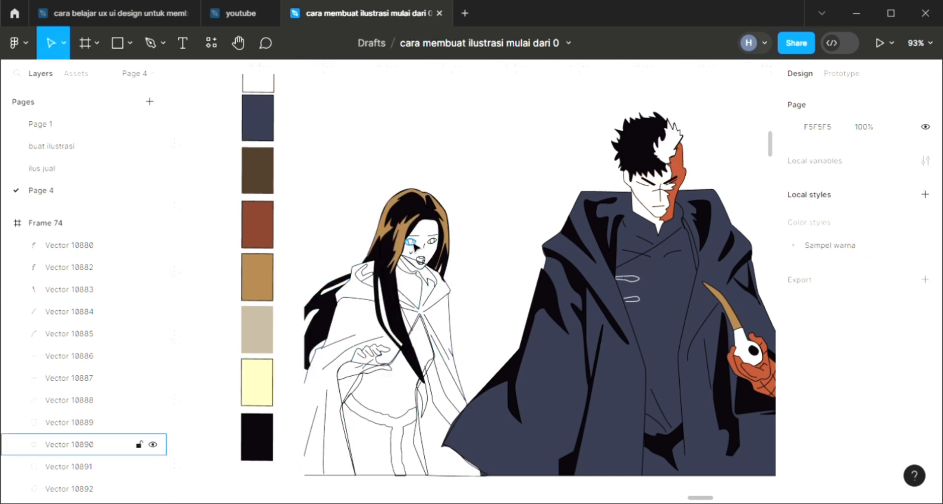
# Step: Fill the larger iris of the woman's eyes, Vector 10891, with near-black 0B060C and bring it to the front
pyautogui.scroll(3, 414, 254)
pyautogui.scroll(4, 414, 254)
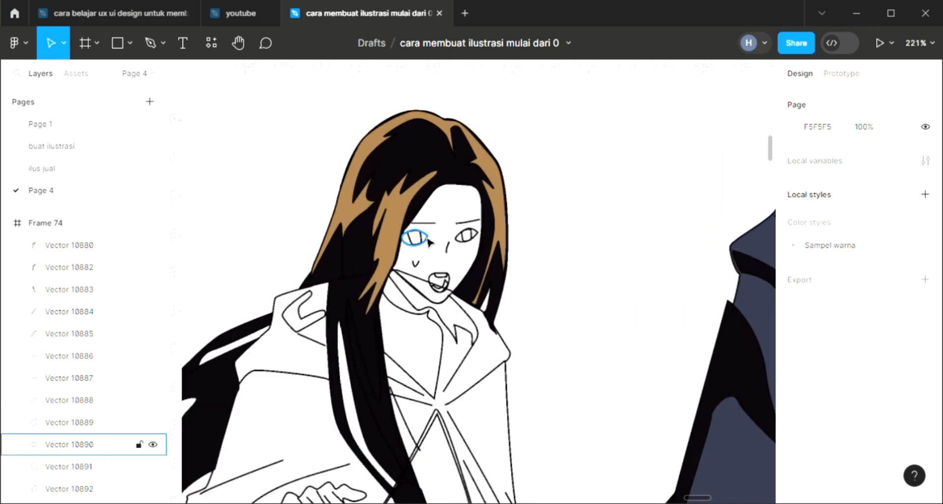
pyautogui.scroll(1, 414, 245)
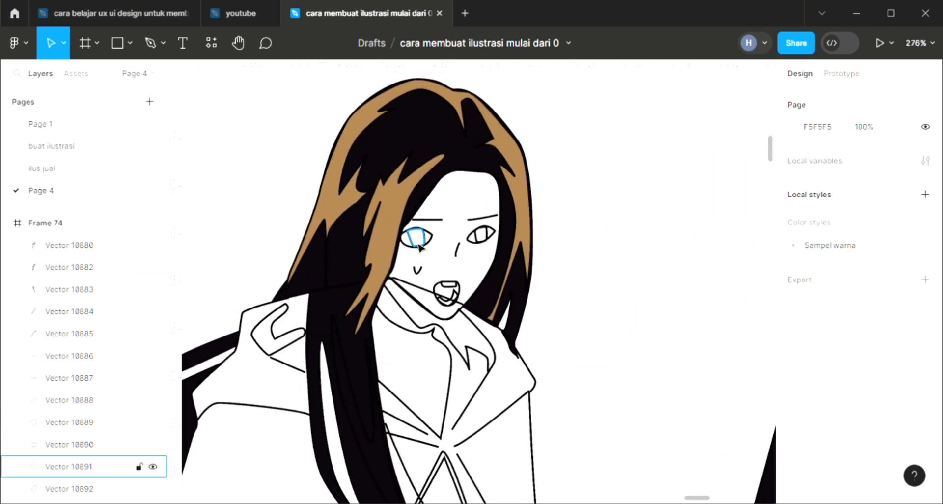
pyautogui.click(414, 239)
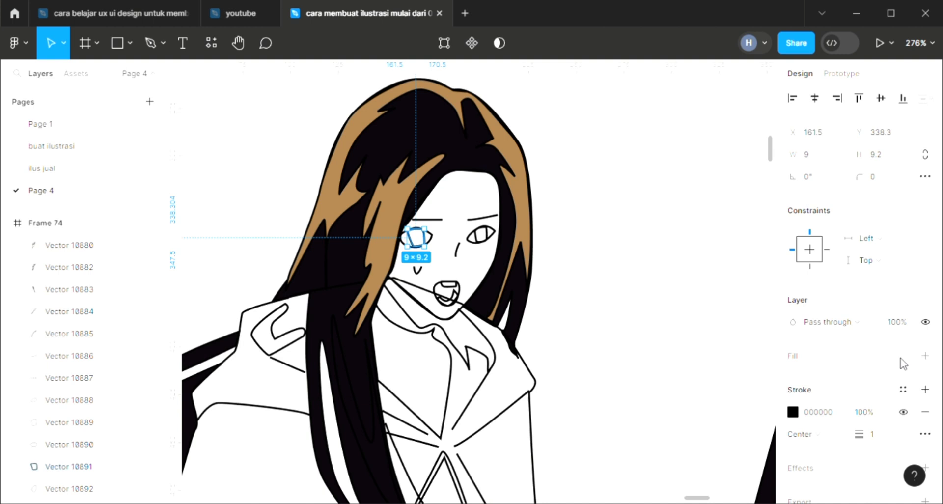
pyautogui.click(924, 356)
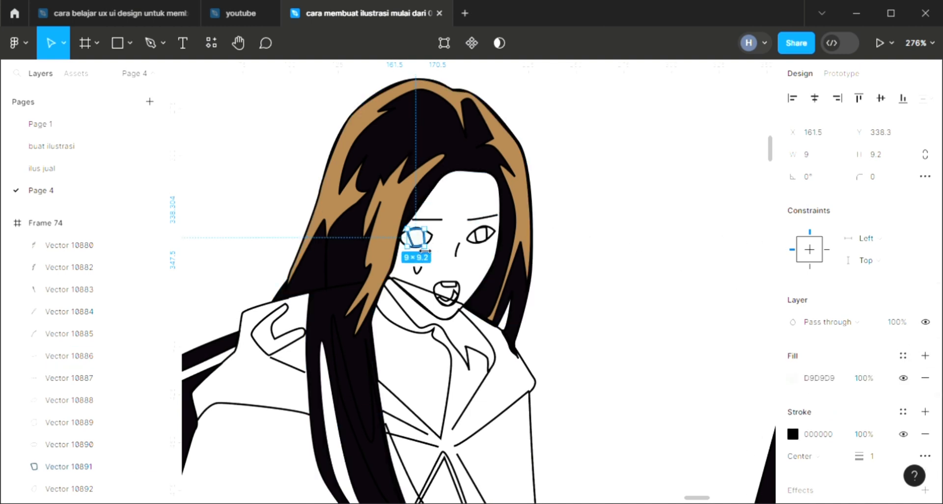
pyautogui.rightClick(420, 237)
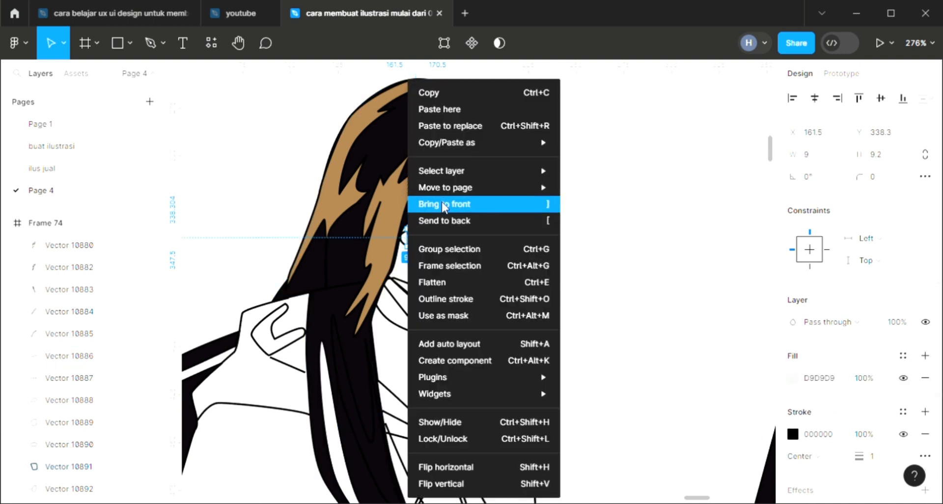
pyautogui.click(444, 207)
pyautogui.click(426, 161)
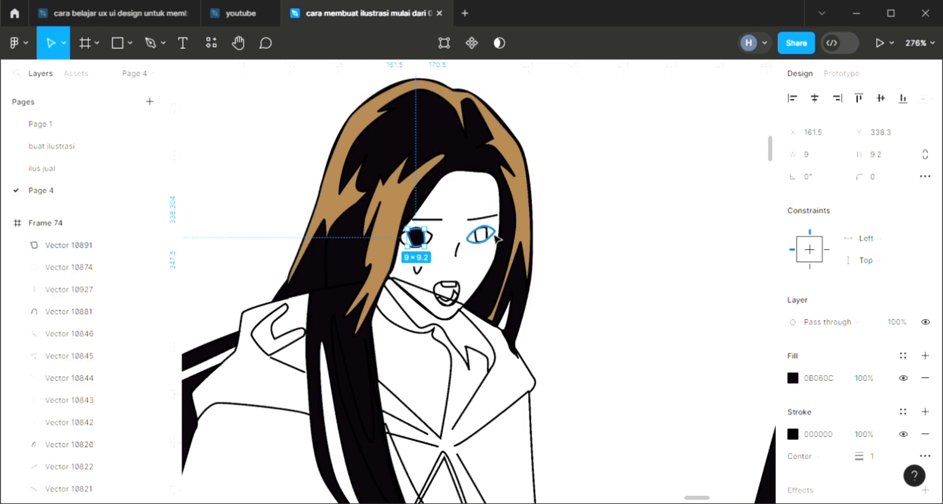
# Step: Fill the woman's other iris, Vector 10889, with near-black 0B060C and bring it to the front
pyautogui.click(492, 239)
pyautogui.click(925, 356)
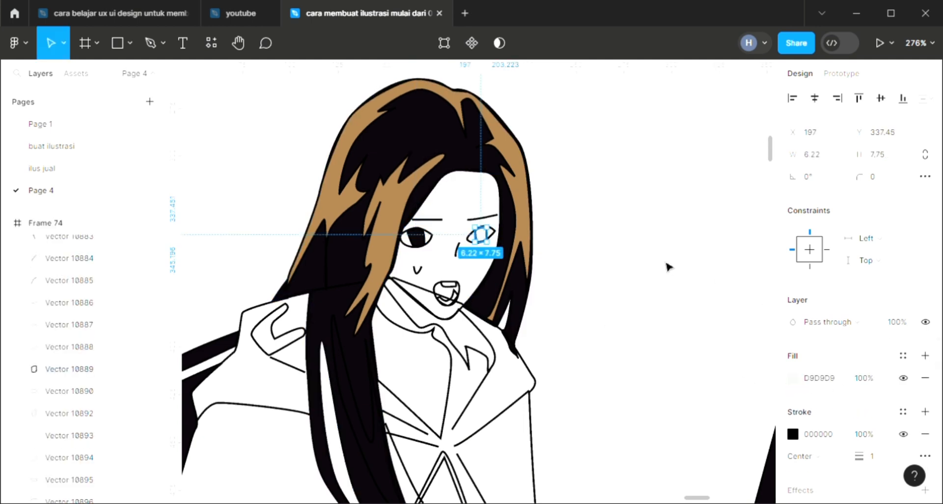
pyautogui.rightClick(478, 237)
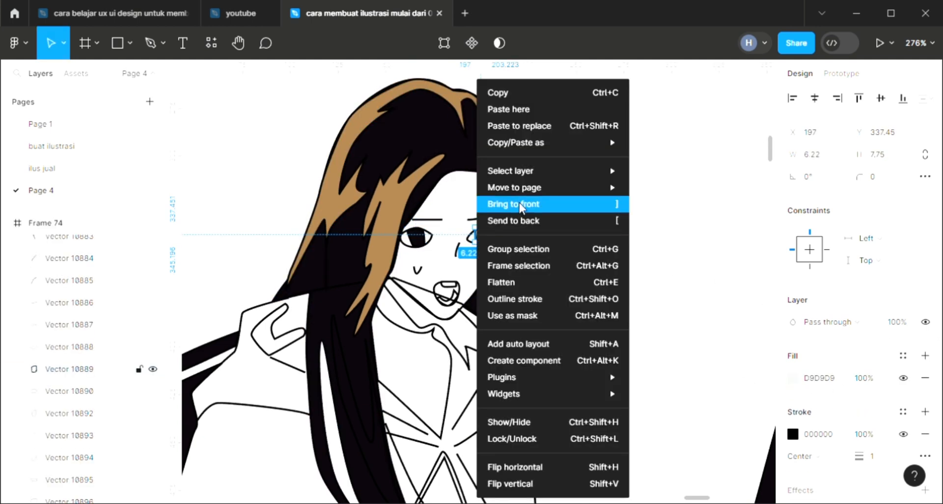
pyautogui.press('i')
pyautogui.click(440, 134)
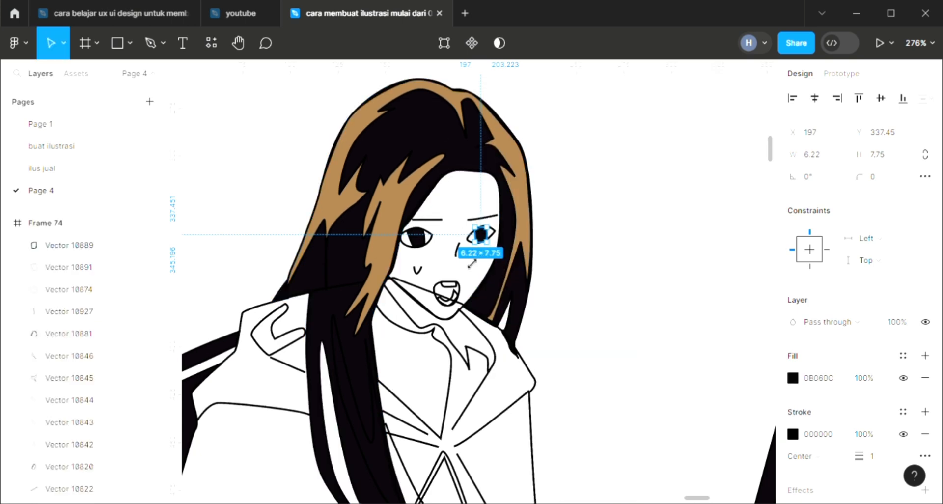
# Step: Fill both of the woman's eye outlines, Vector 10890 and Vector 10888, with white sampled from the canvas
pyautogui.click(425, 243)
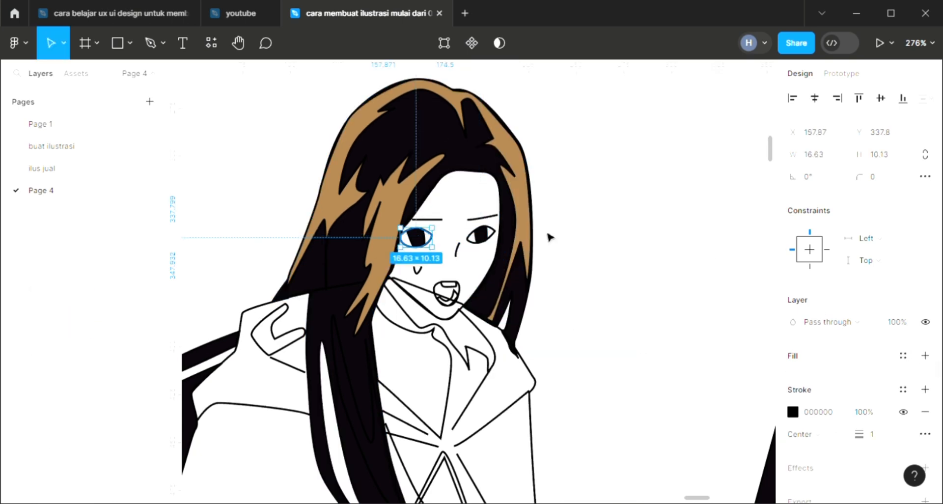
pyautogui.press('i')
pyautogui.click(709, 126)
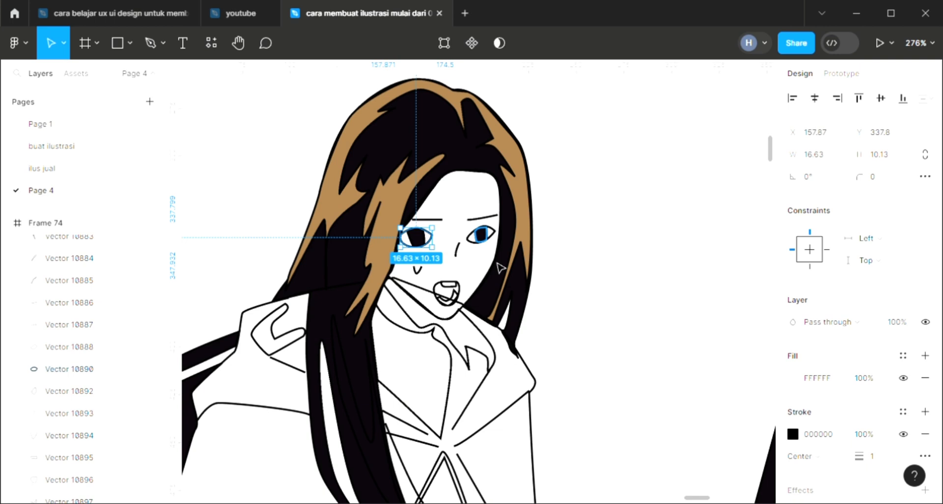
pyautogui.click(476, 244)
pyautogui.click(925, 355)
pyautogui.press('i')
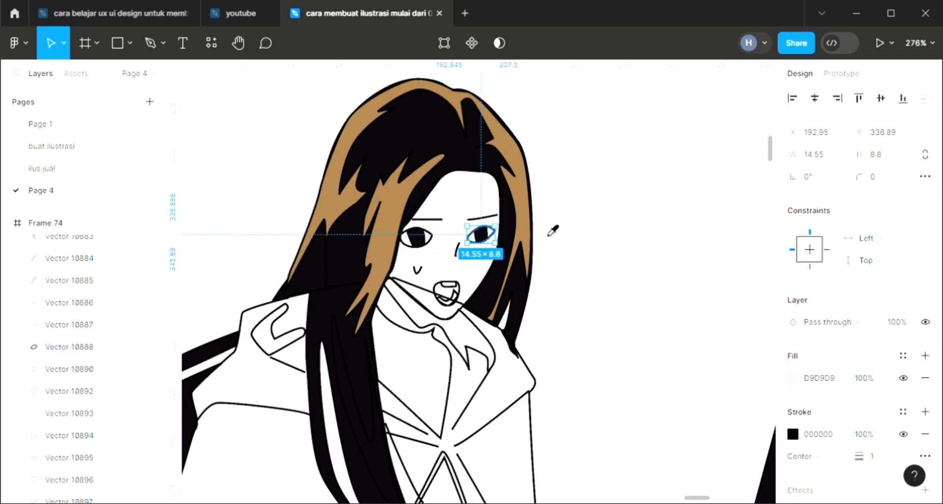
pyautogui.click(604, 231)
# Step: Fill the upper teeth, Vector 10895, and the lower inner mouth shape, Vector 10897, with white FFFFFF
pyautogui.click(448, 285)
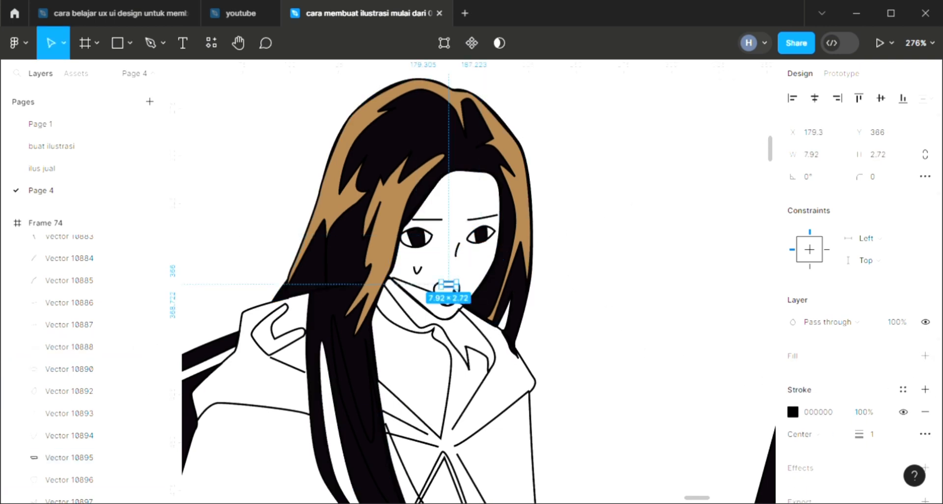
pyautogui.click(925, 356)
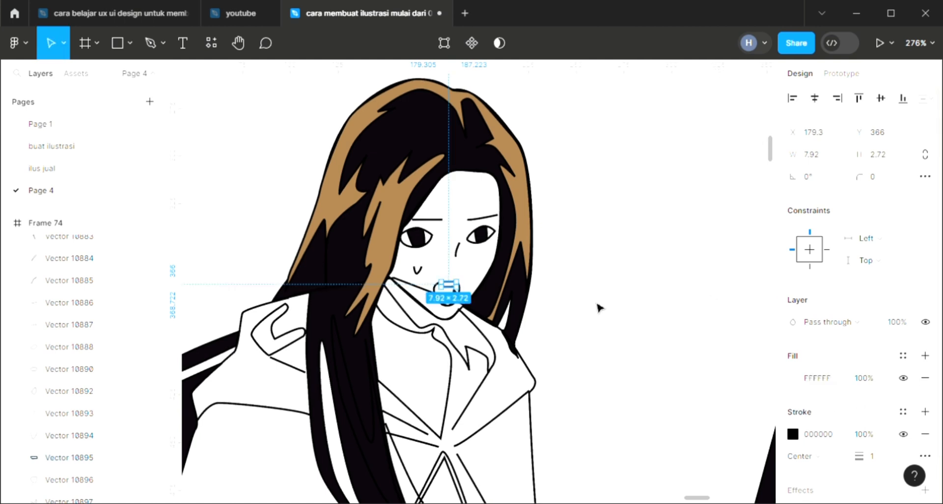
pyautogui.click(564, 309)
pyautogui.click(456, 304)
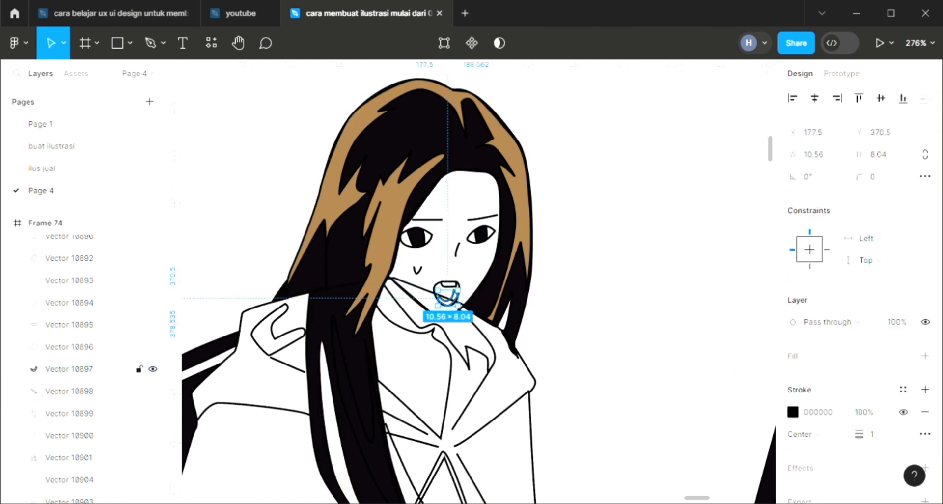
pyautogui.click(925, 355)
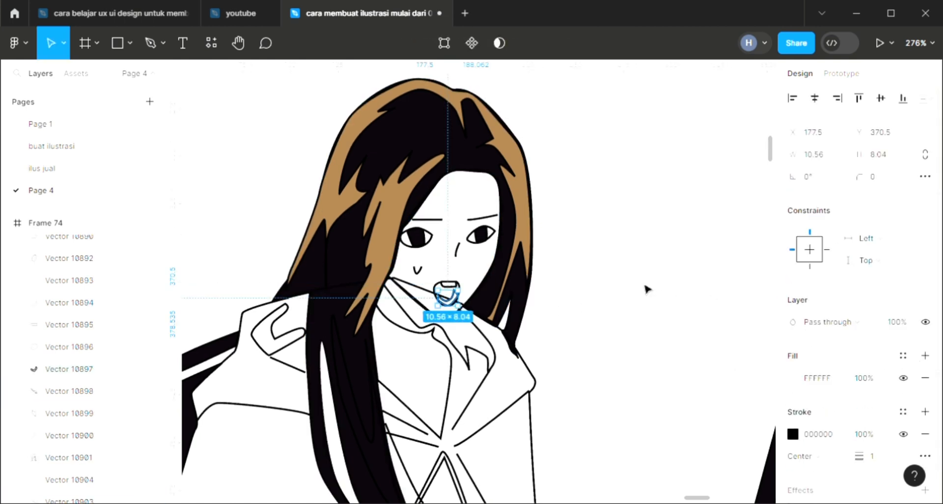
pyautogui.click(473, 298)
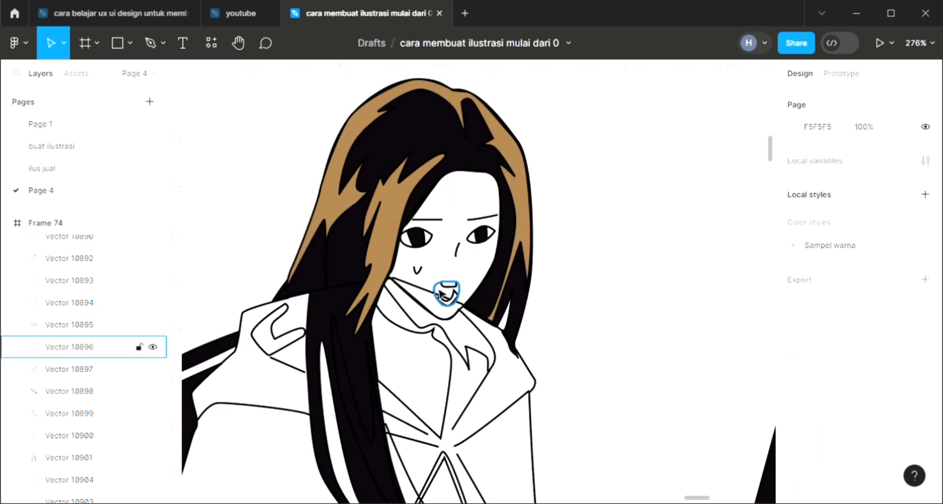
# Step: Send the woman's mouth outline, Vector 10896, to the back and fill it with the orange-red from the man's shaded face
pyautogui.click(458, 296)
pyautogui.click(925, 356)
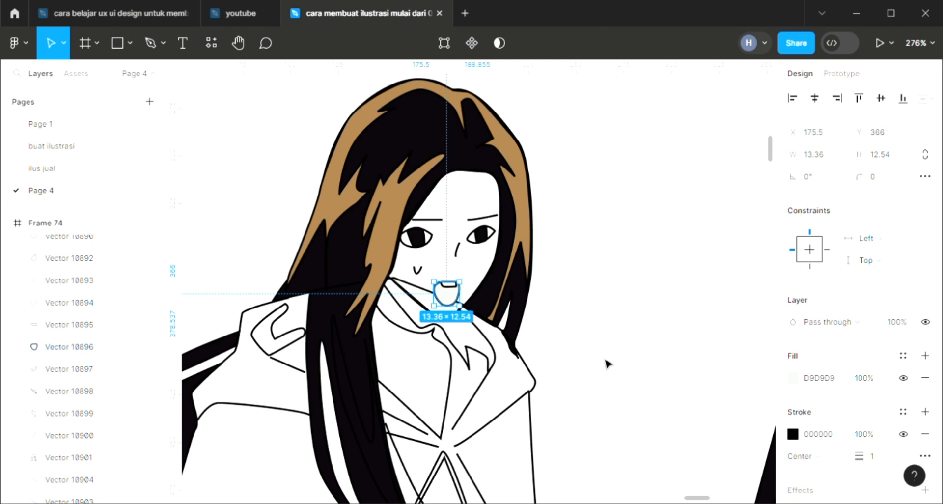
pyautogui.hotkey('ctrl', 'shift', '[')
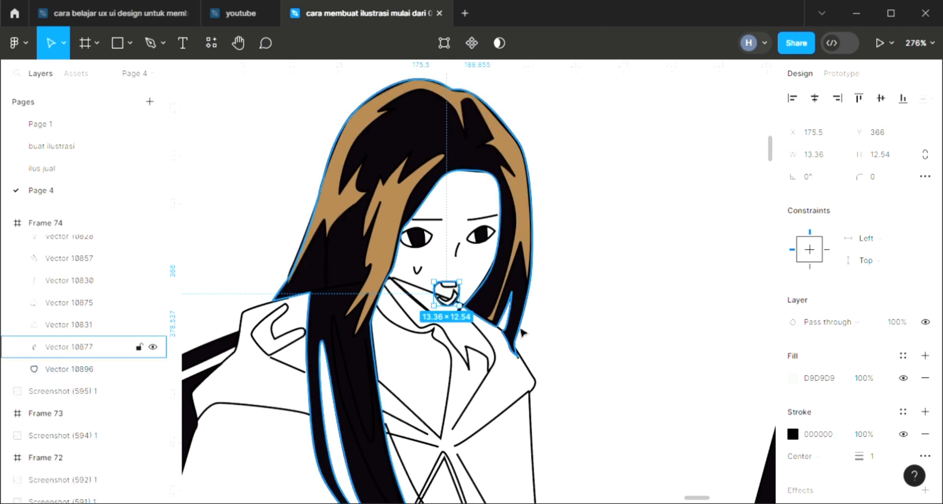
pyautogui.press('i')
pyautogui.scroll(-5, 375, 373)
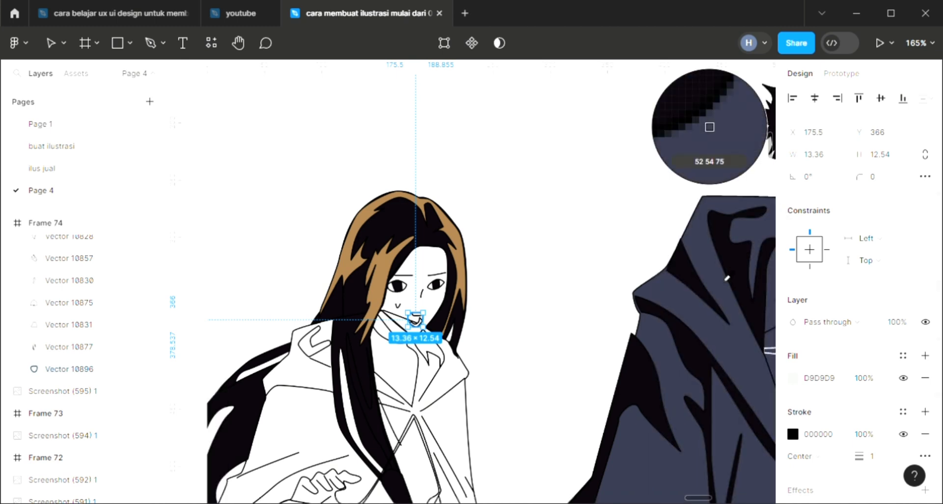
pyautogui.scroll(-3, 717, 264)
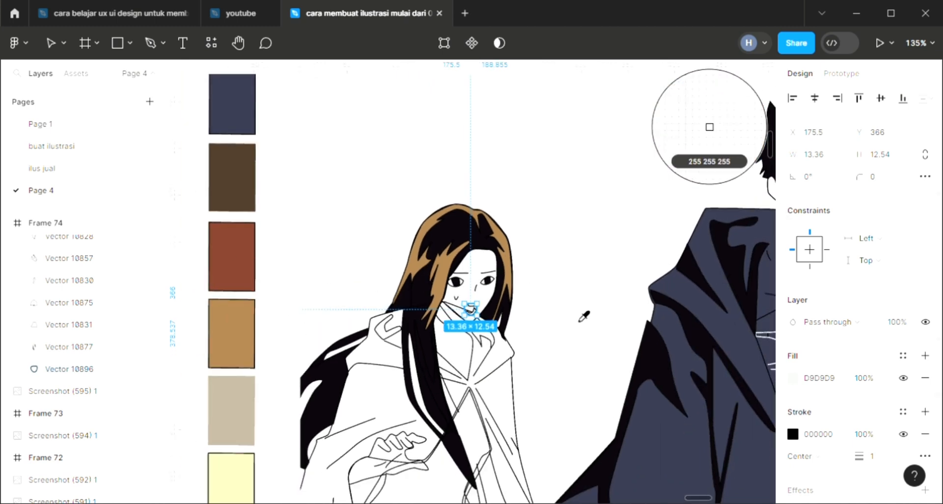
pyautogui.hscroll(4, 578, 311)
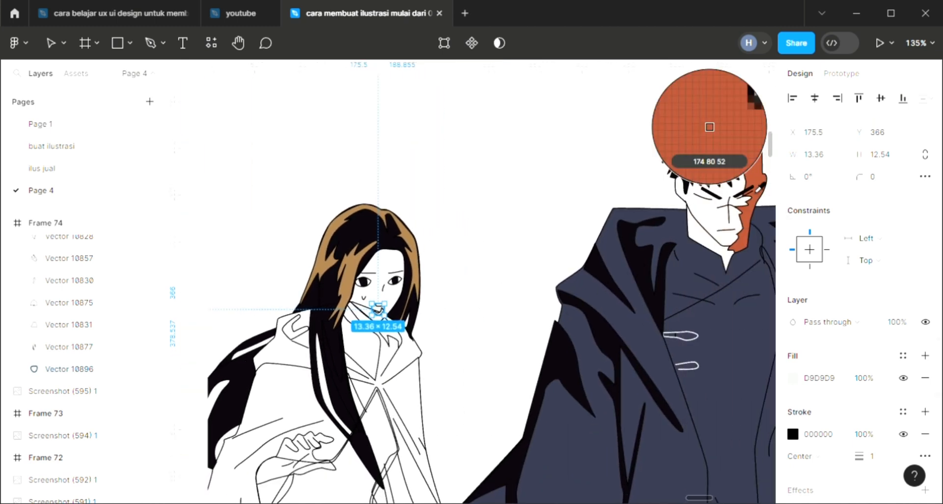
pyautogui.click(755, 194)
# Step: Fill the woman's face, Vector 10892, with the light skin tone sampled from the man's face and send it to the back
pyautogui.click(455, 282)
pyautogui.scroll(4, 344, 369)
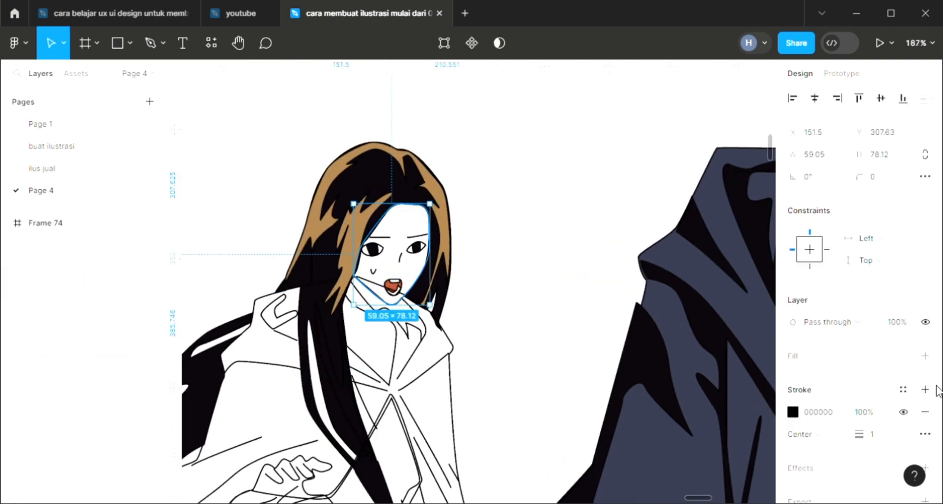
pyautogui.click(925, 357)
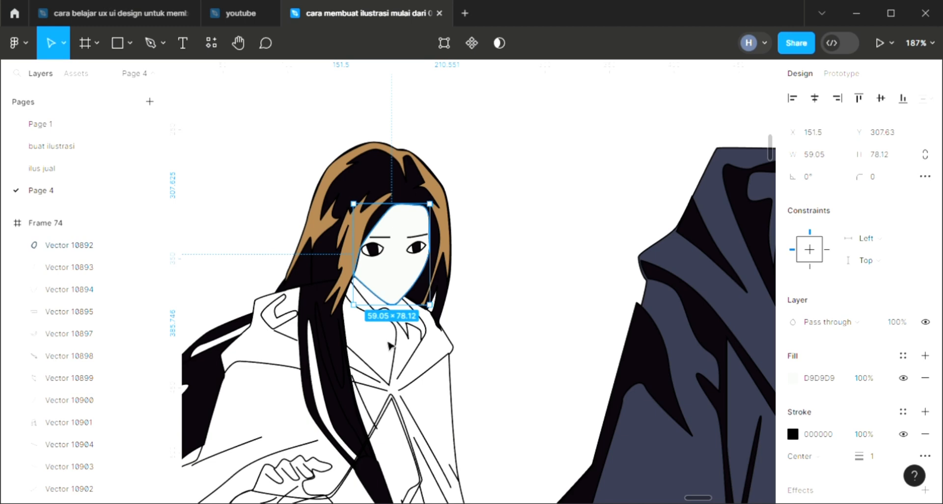
pyautogui.hotkey('ctrl', 'shift', '[')
pyautogui.scroll(-4, 389, 345)
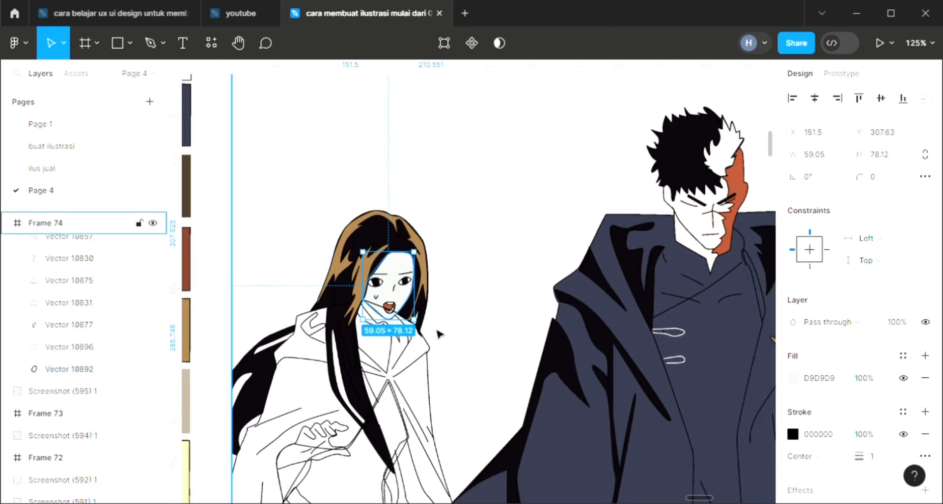
pyautogui.press('i')
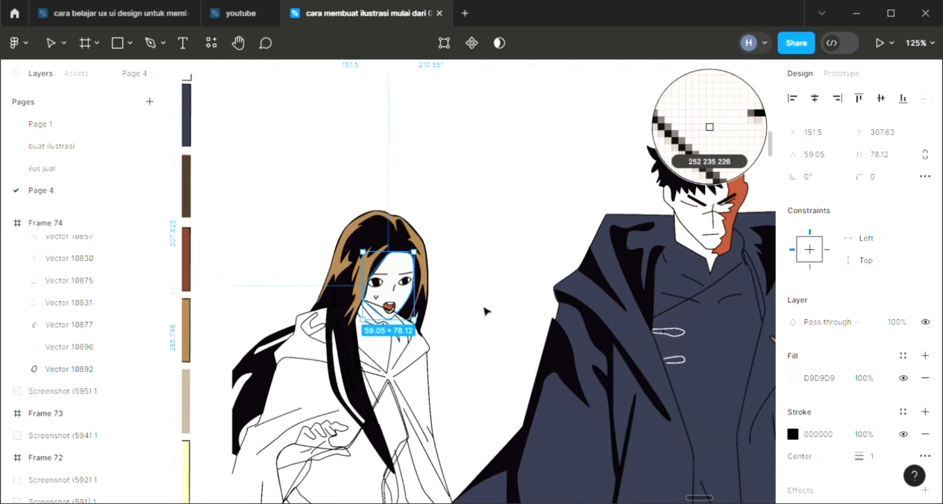
pyautogui.click(698, 236)
pyautogui.click(484, 308)
# Step: Fill the woman's cloak, Vector 10901, with the palette's pale yellow FFEDAC and send it to the back
pyautogui.scroll(2, 403, 340)
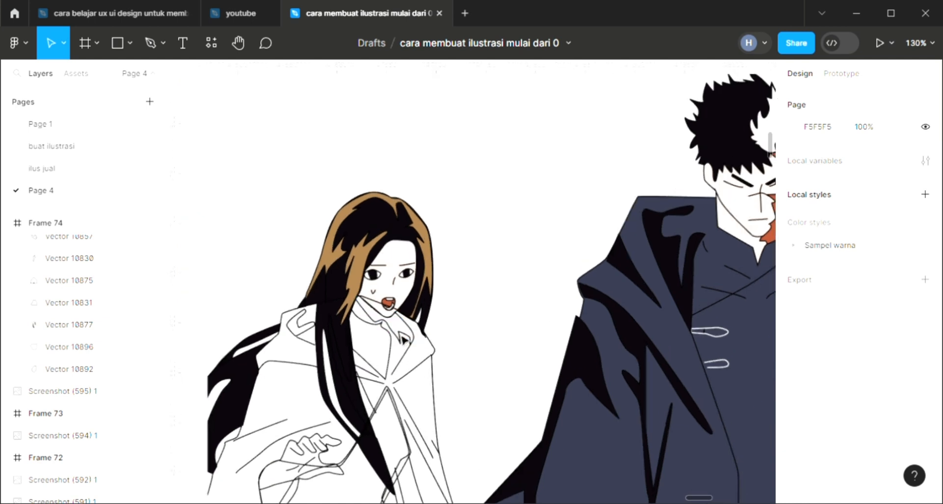
pyautogui.scroll(-2, 393, 400)
pyautogui.hscroll(-2, 393, 400)
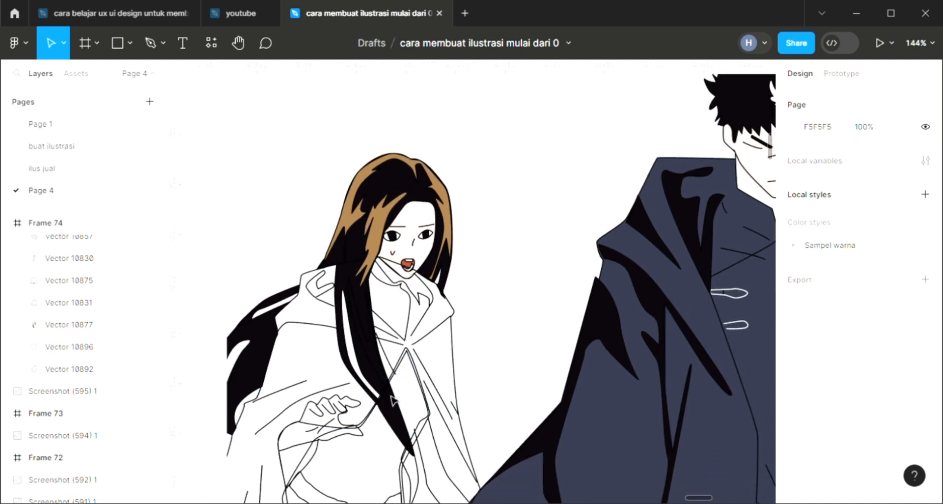
pyautogui.click(320, 286)
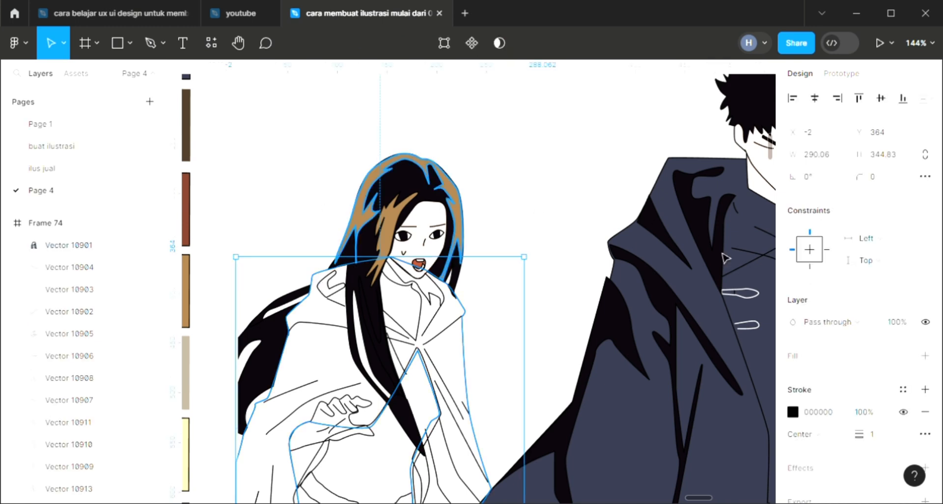
pyautogui.click(925, 355)
pyautogui.hscroll(-3, 331, 344)
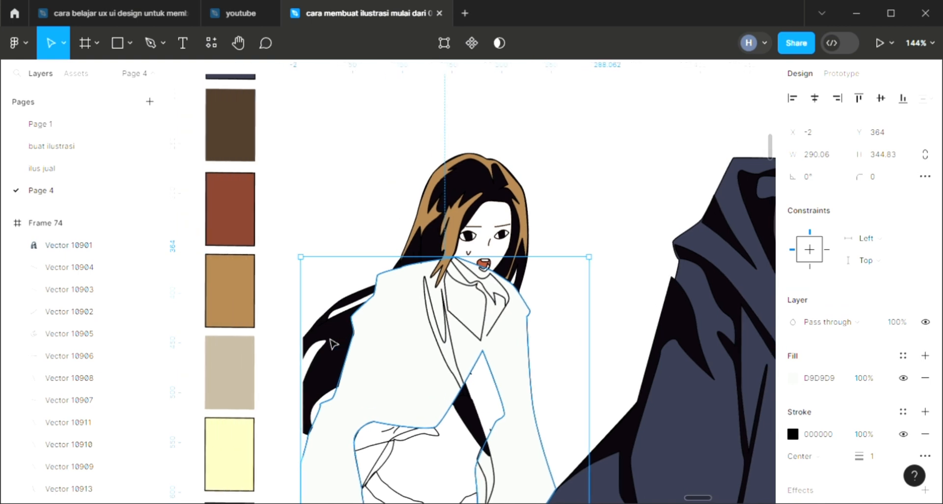
pyautogui.press('i')
pyautogui.click(229, 439)
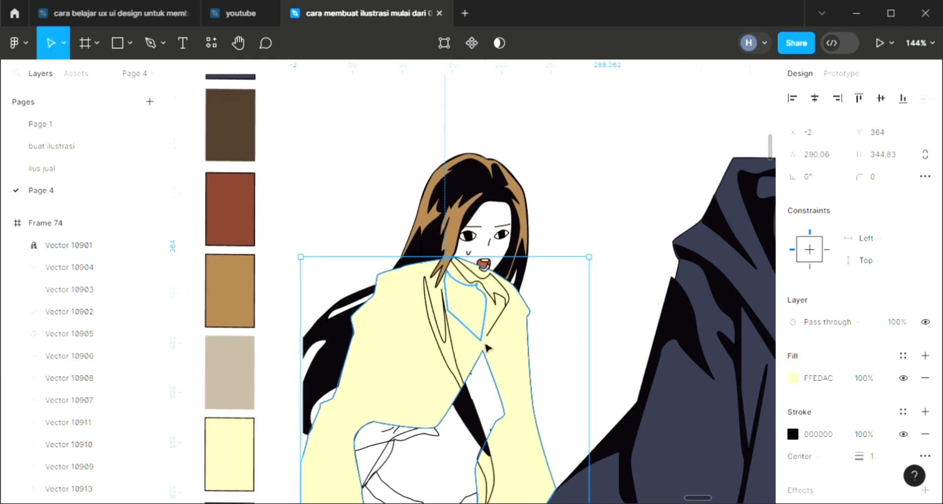
pyautogui.press('[')
pyautogui.click(631, 198)
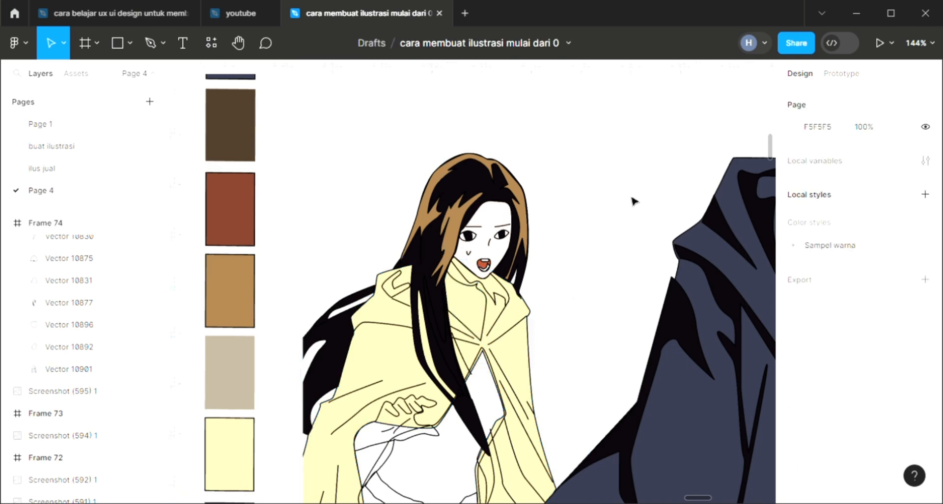
# Step: Fill the shadow shape under the woman's chin, Vector 10898, with black sampled from her hair
pyautogui.click(502, 302)
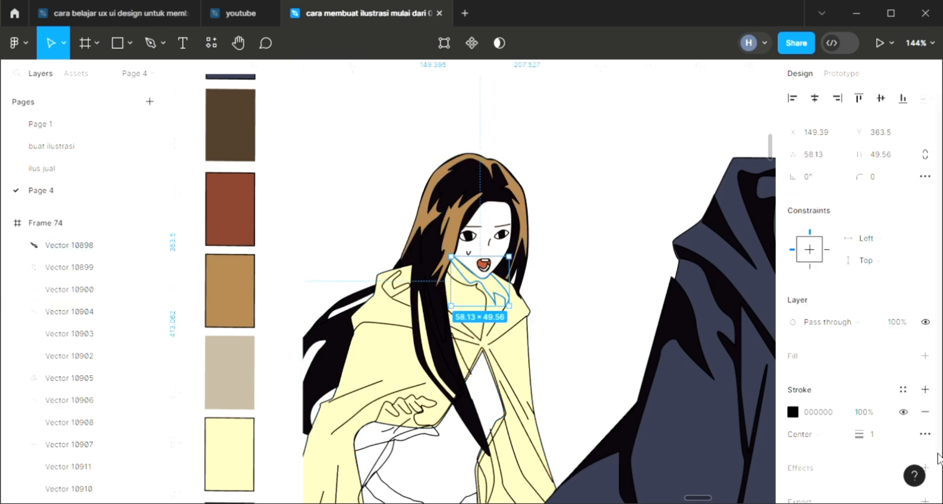
pyautogui.click(925, 356)
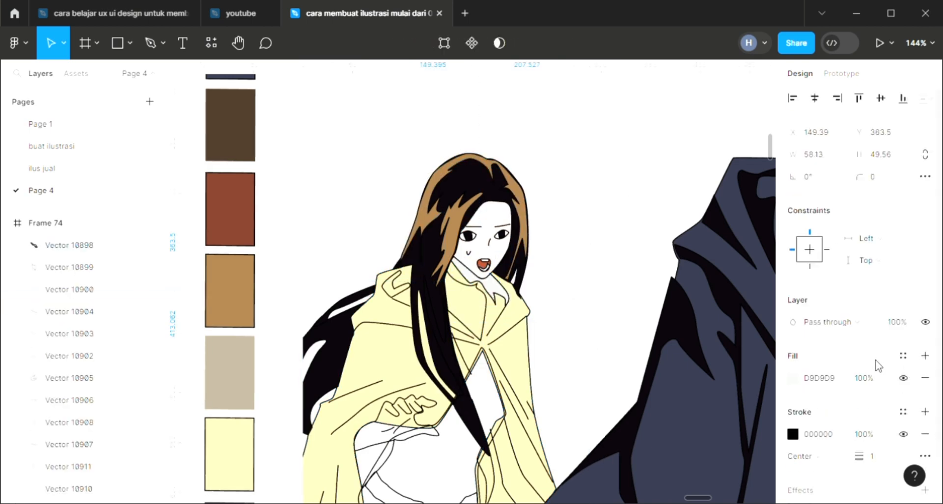
pyautogui.press('i')
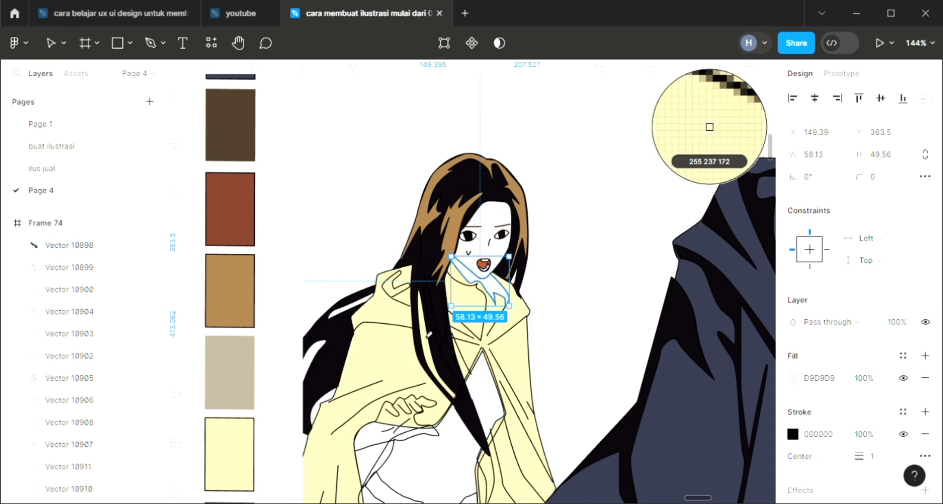
pyautogui.click(416, 299)
pyautogui.click(605, 280)
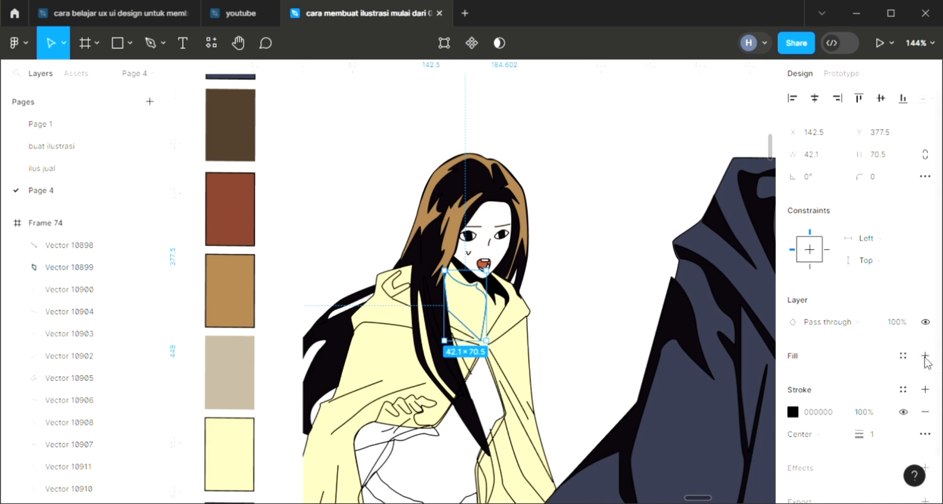
# Step: Fill the woman's inner collar, Vector 10899, with black 0B060C sampled from her hair
pyautogui.click(925, 355)
pyautogui.press('i')
pyautogui.click(447, 322)
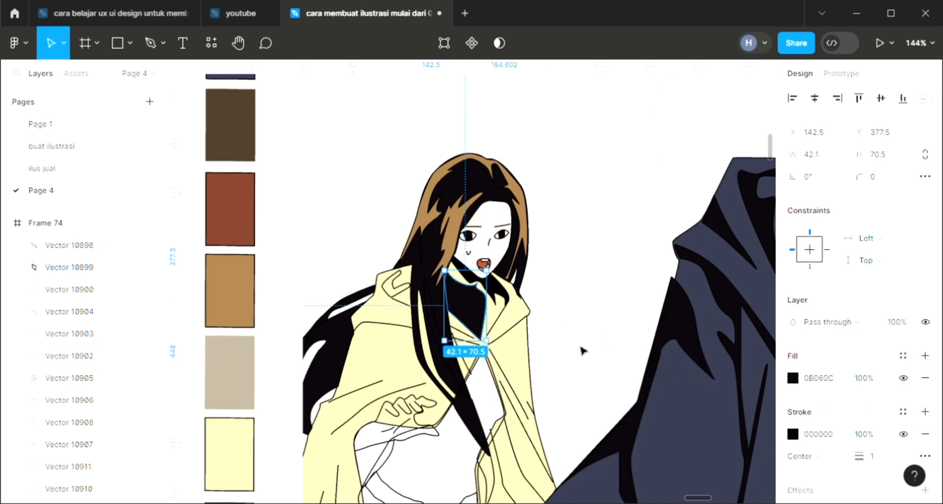
pyautogui.click(582, 350)
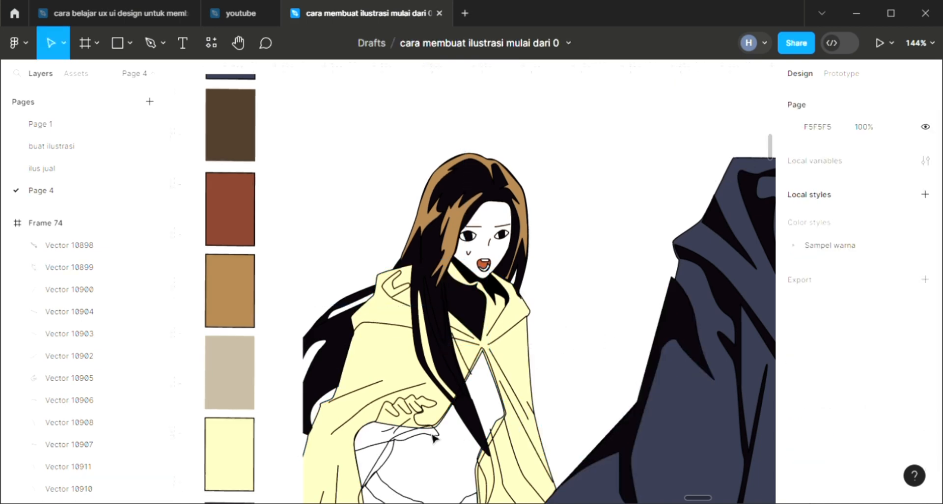
# Step: Add a fill to the woman's hand, Vector 10918, and send it to the back, with her cloak, Vector 10901, behind it
pyautogui.scroll(-4, 432, 437)
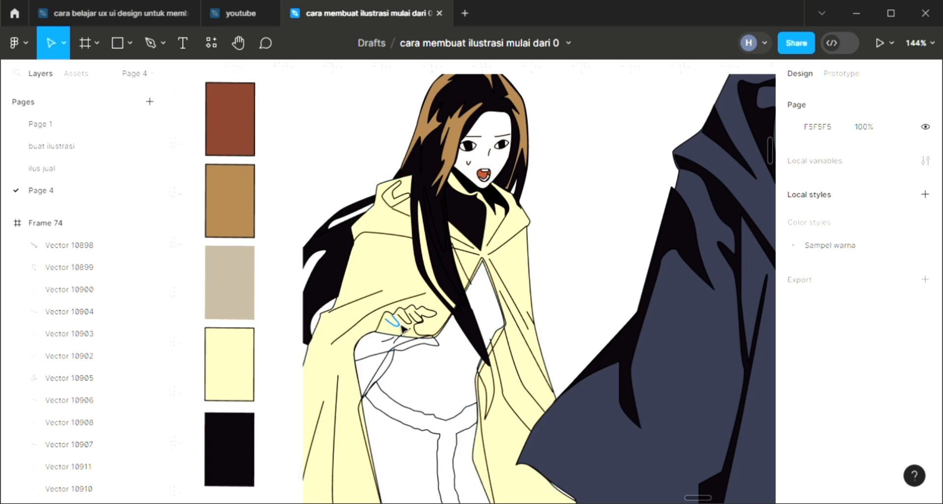
pyautogui.click(408, 324)
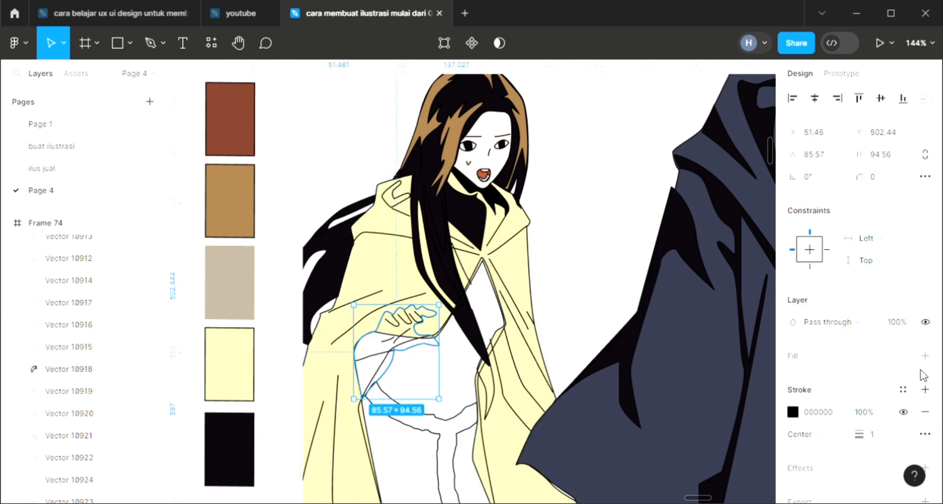
pyautogui.click(924, 354)
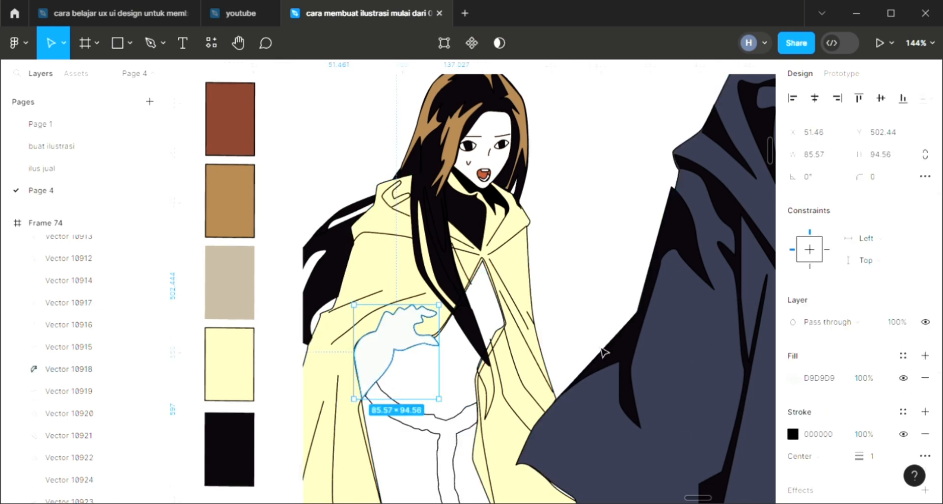
pyautogui.press('[')
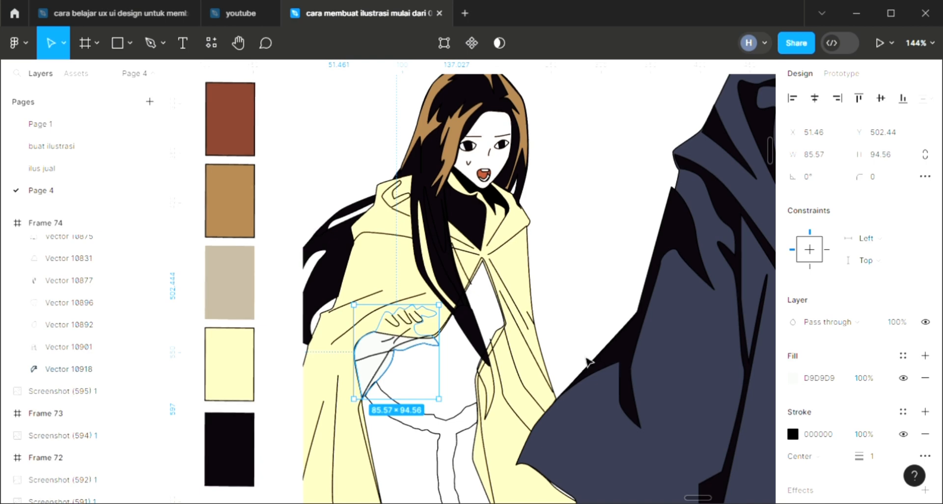
pyautogui.click(366, 231)
pyautogui.press('[')
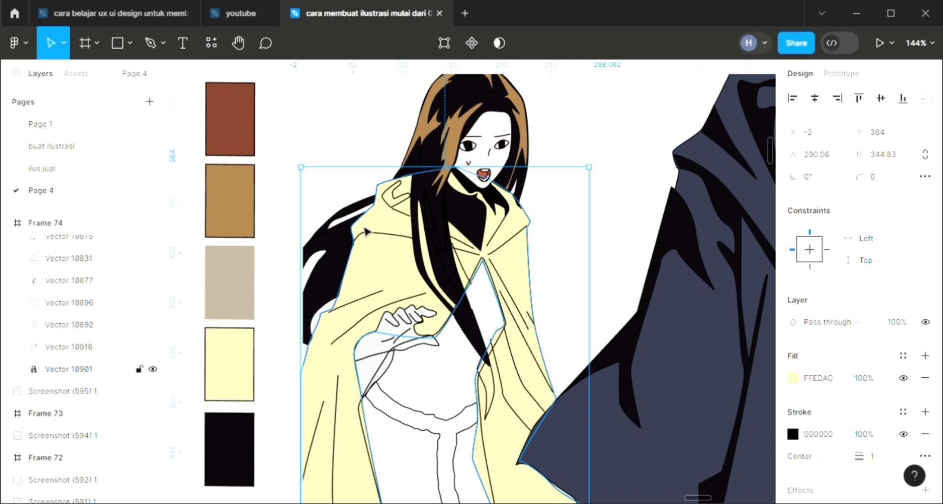
pyautogui.click(572, 265)
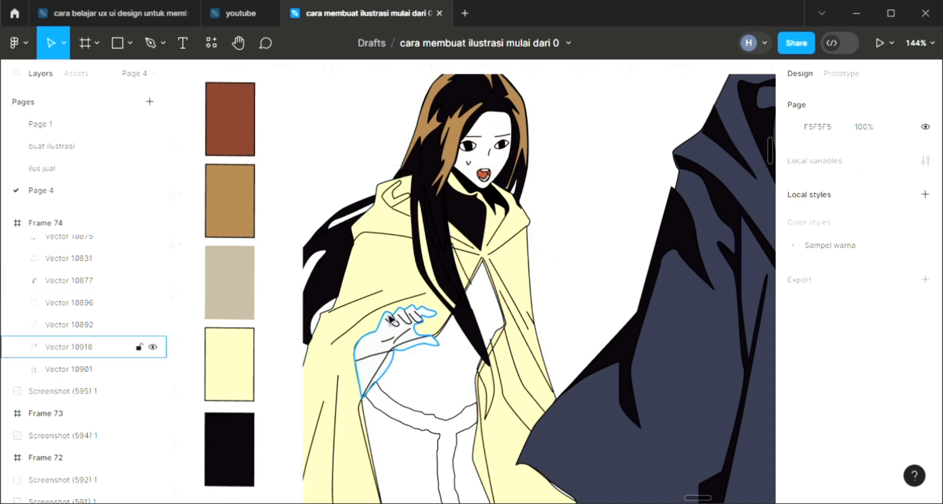
# Step: Recolour the woman's hand, Vector 10918, with the light tone sampled from her face
pyautogui.click(392, 322)
pyautogui.press('i')
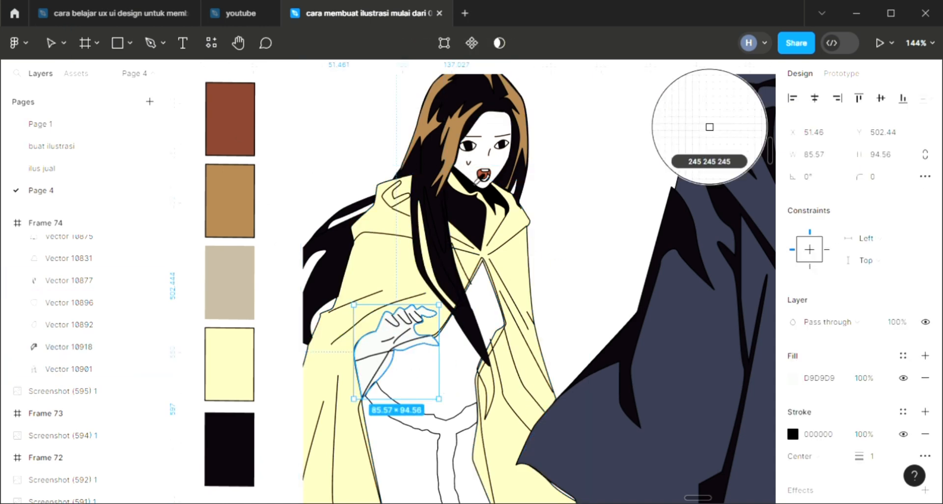
pyautogui.click(708, 126)
pyautogui.click(381, 423)
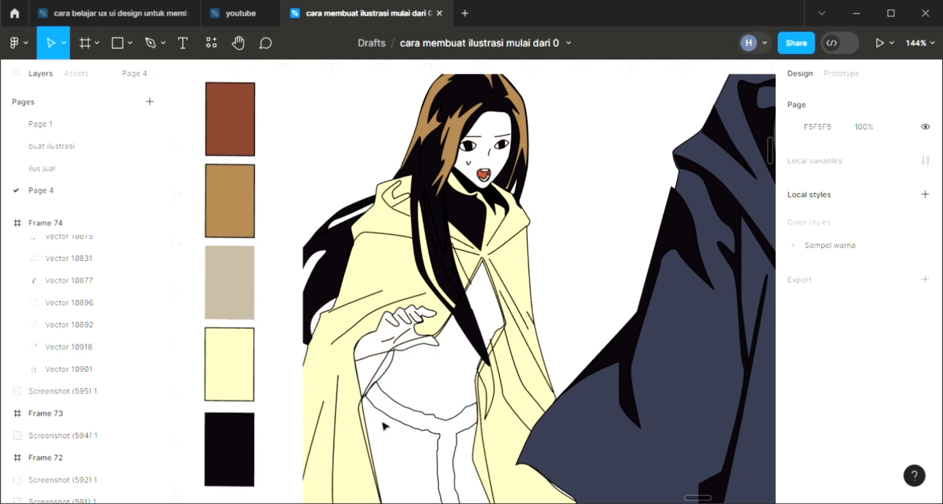
# Step: Add a fill to the woman's dress, Vector 10926, and send it to the back behind her cloak
pyautogui.click(363, 403)
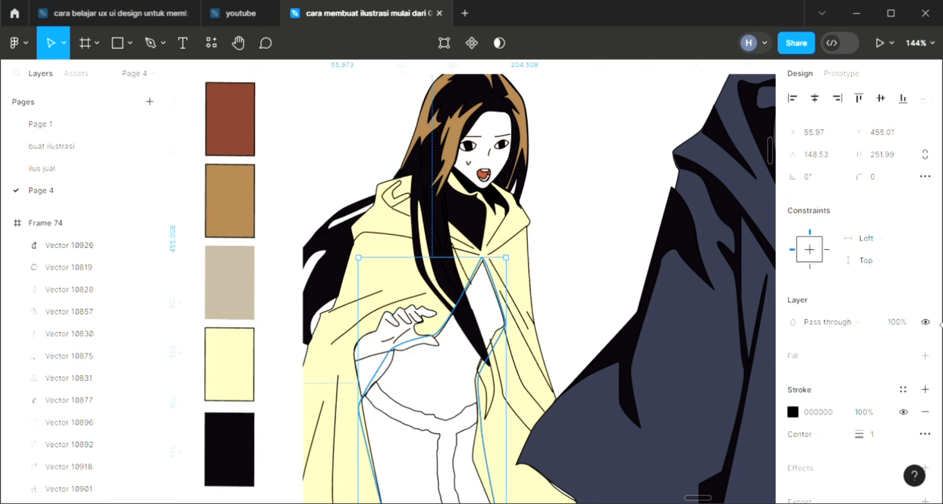
pyautogui.click(924, 356)
pyautogui.press('[')
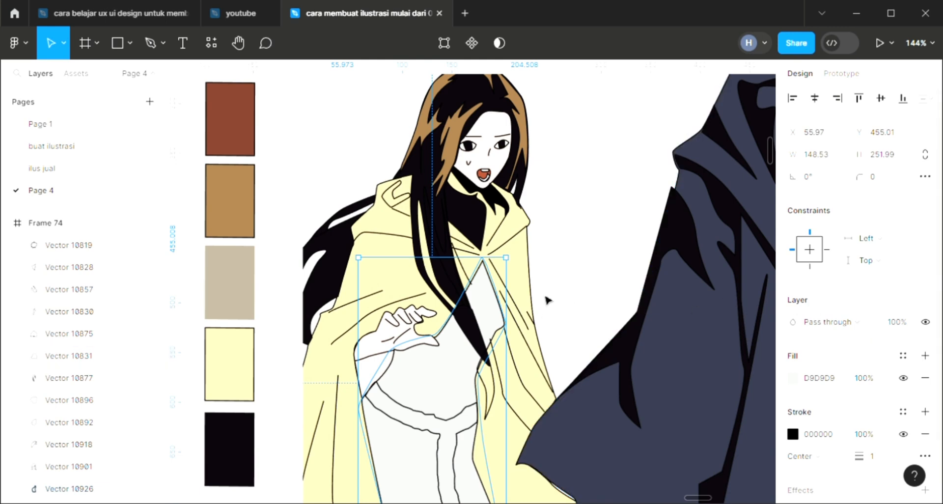
pyautogui.click(587, 294)
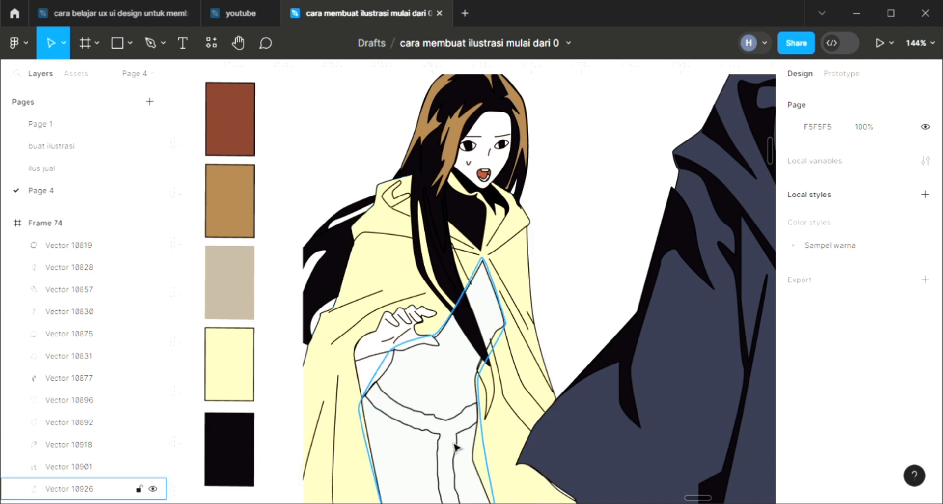
# Step: Fill the woman's belt, Vector 10925, with the palette's tan brown A0794A
pyautogui.click(464, 391)
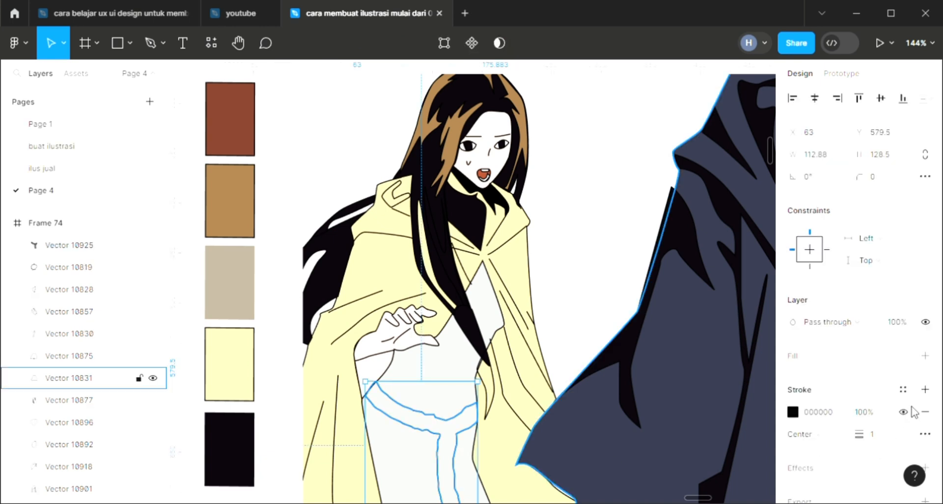
pyautogui.click(924, 355)
pyautogui.press('i')
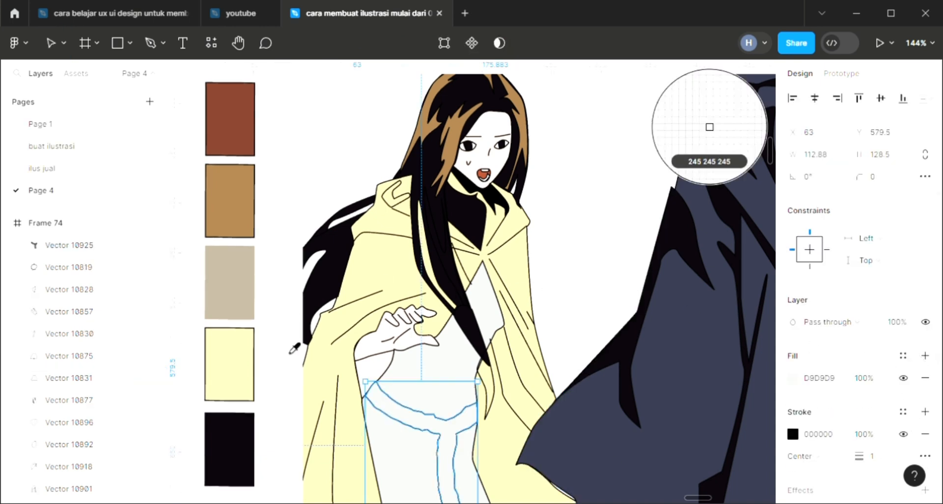
pyautogui.click(247, 233)
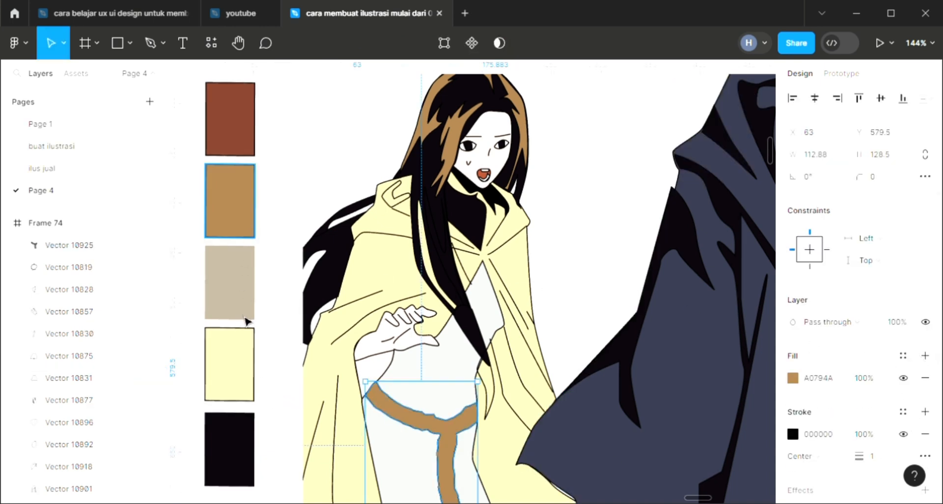
pyautogui.click(293, 319)
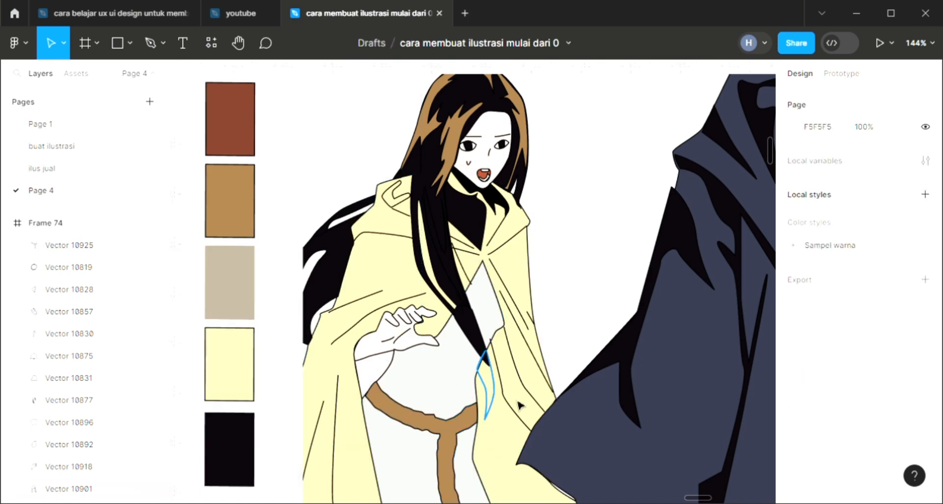
# Step: Fill the hair tip hanging beside the woman's waist, Vector 10927, with black sampled from her hair
pyautogui.click(494, 411)
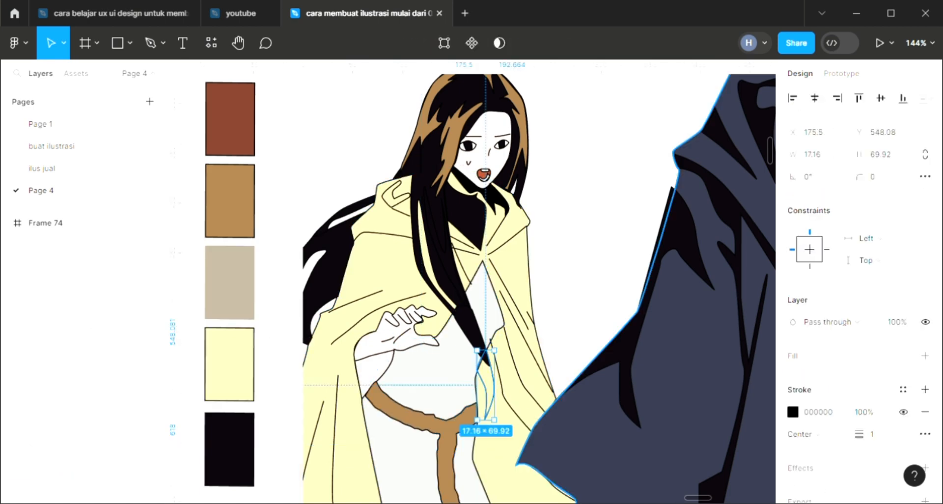
pyautogui.click(925, 356)
pyautogui.press('i')
pyautogui.click(474, 340)
pyautogui.click(582, 274)
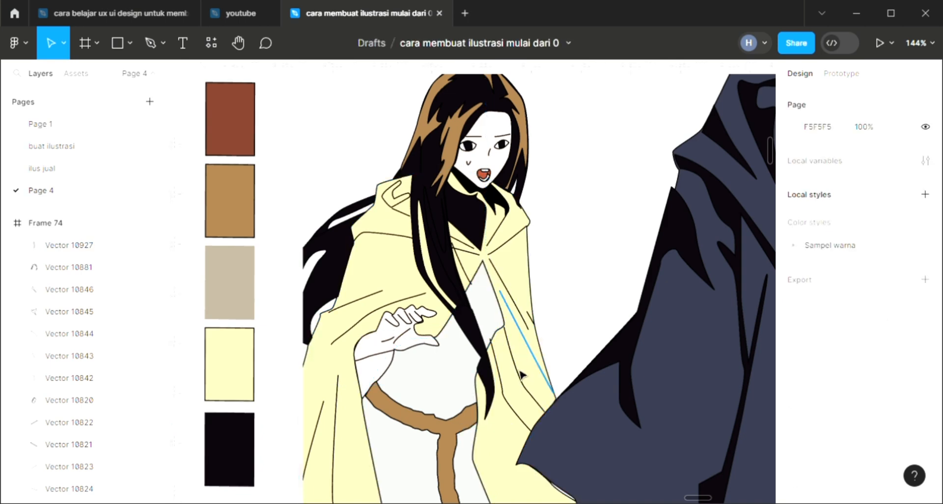
# Step: Try filling the woman's cloak, Vector 10901, with black 0B060C, and undo the change
pyautogui.click(477, 468)
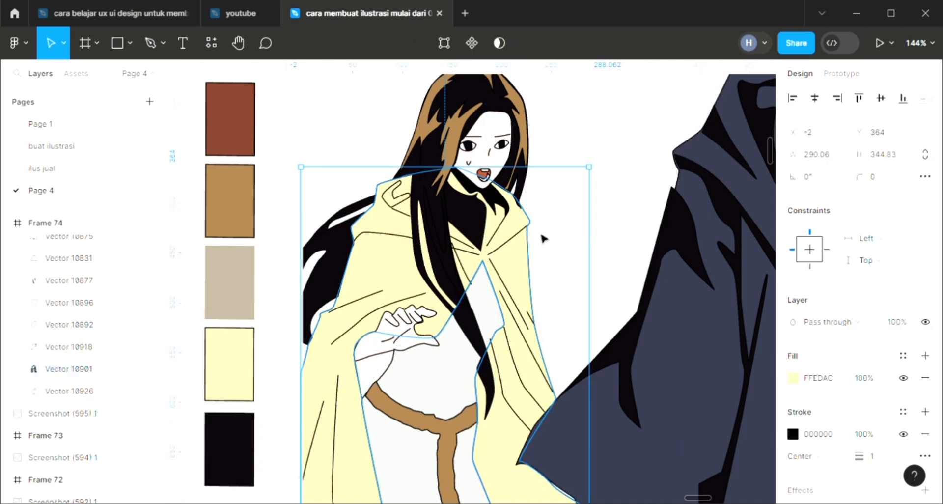
pyautogui.press('i')
pyautogui.click(709, 126)
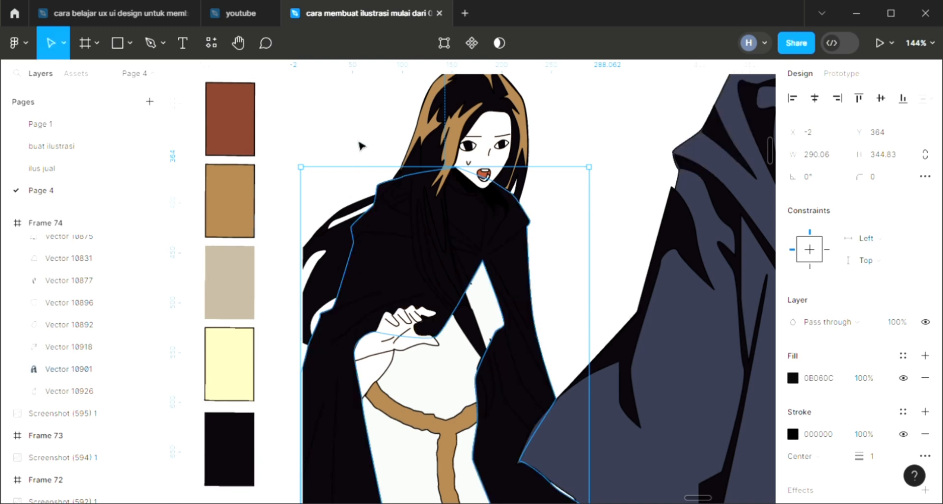
pyautogui.click(361, 146)
pyautogui.click(445, 367)
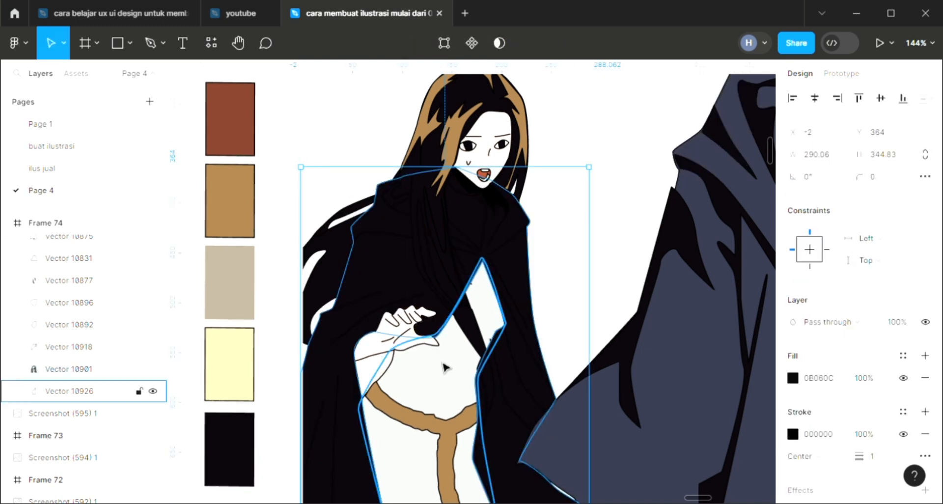
pyautogui.click(446, 382)
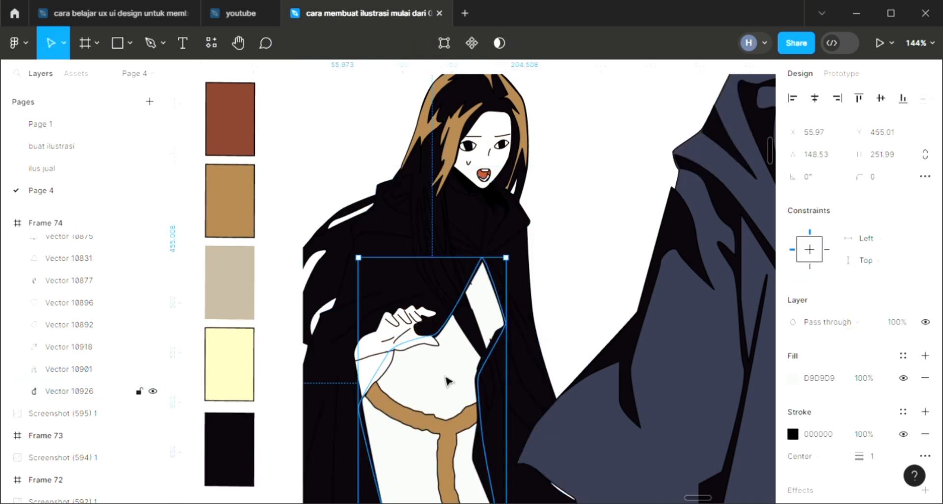
pyautogui.hotkey('ctrl', 'z')
pyautogui.hotkey('ctrl', 'z')
# Step: Fill the woman's dress, Vector 10926, with black 0B060C
pyautogui.click(438, 373)
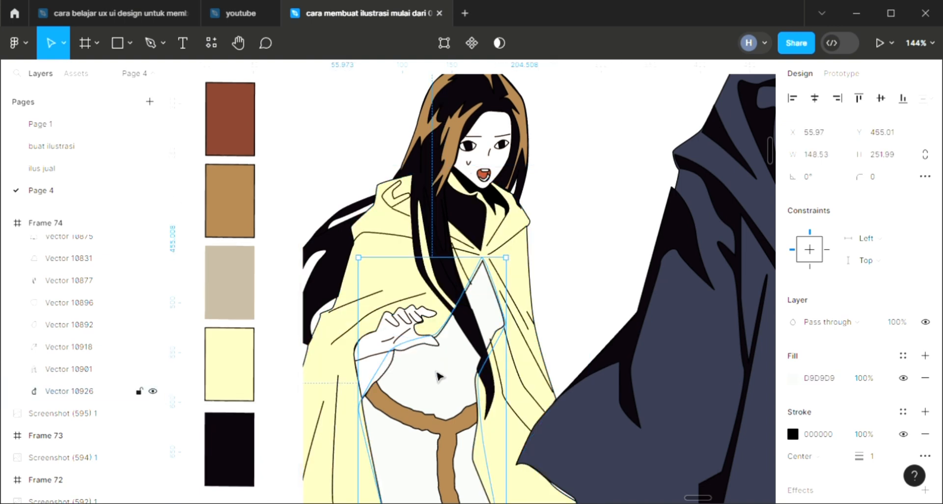
pyautogui.press('i')
pyautogui.click(709, 127)
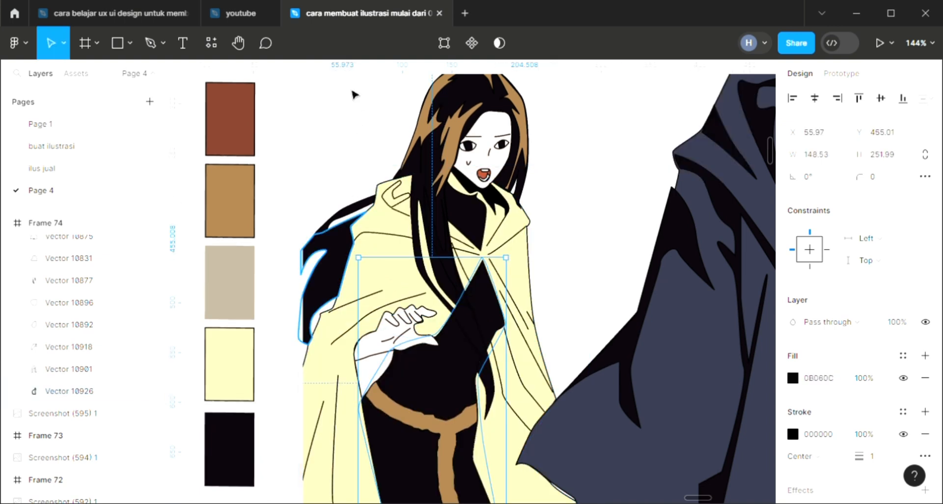
pyautogui.press('Escape')
# Step: Change the background fill of Frame 74 to light purple A57FF6
pyautogui.scroll(-3, 545, 314)
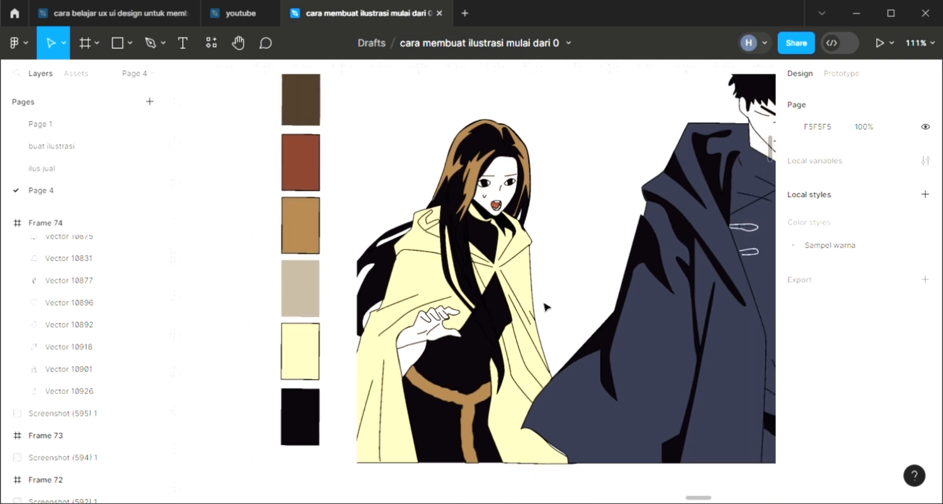
pyautogui.hscroll(5, 553, 265)
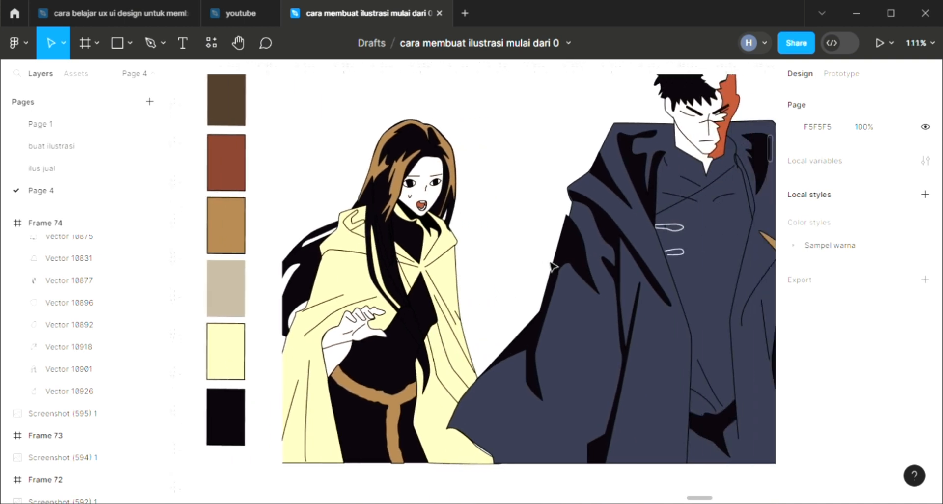
pyautogui.scroll(-2, 539, 275)
pyautogui.hscroll(3, 540, 275)
pyautogui.scroll(4, 539, 271)
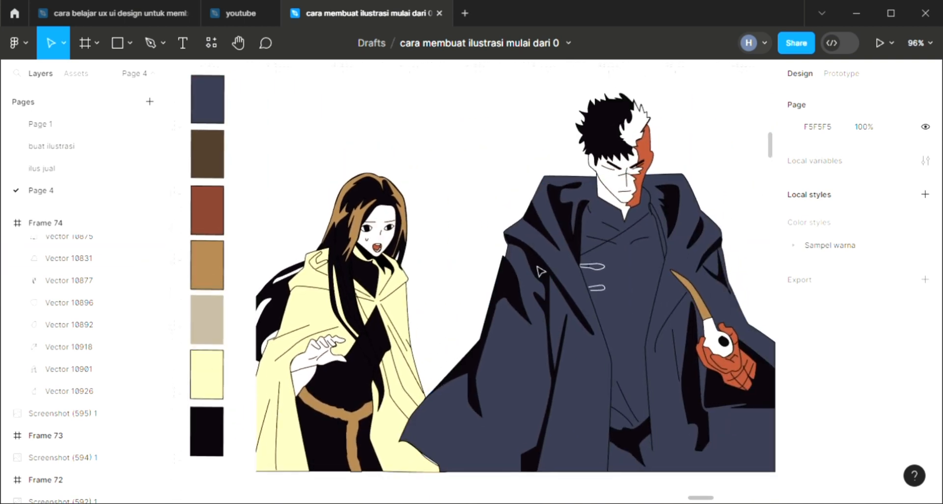
pyautogui.click(295, 106)
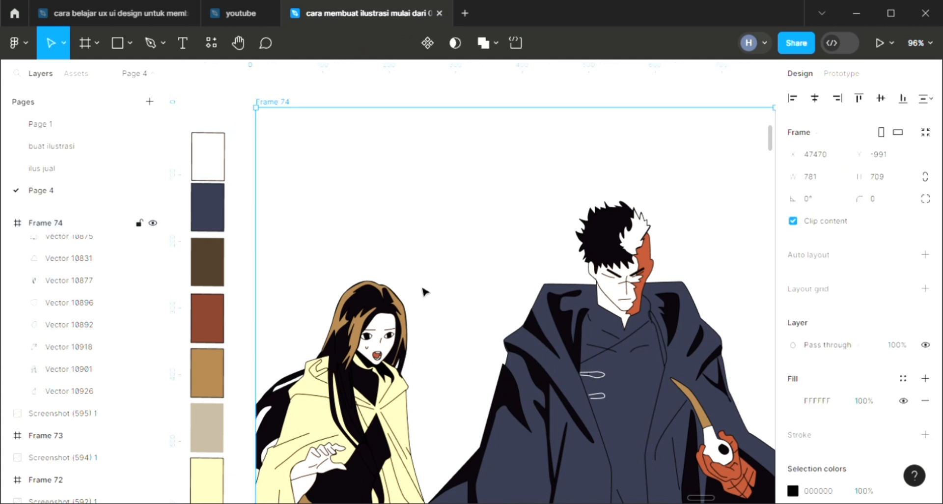
pyautogui.hotkey('shift', '2')
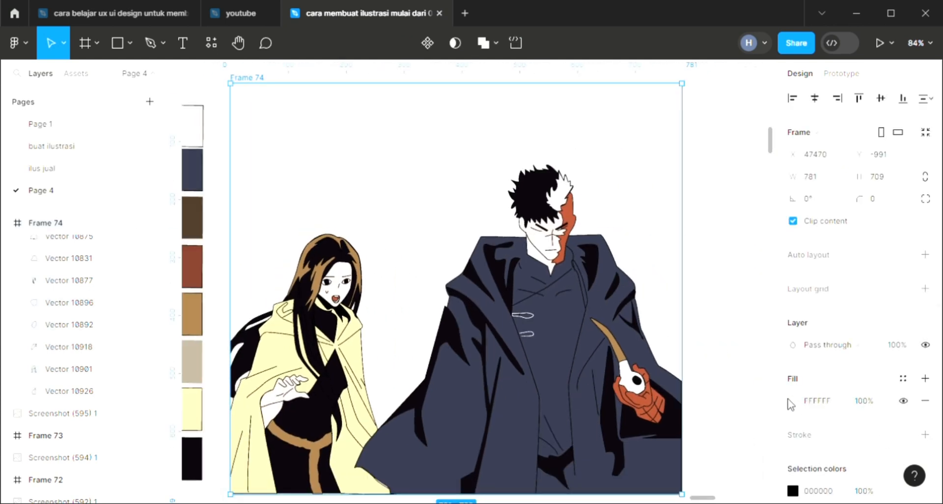
pyautogui.click(792, 400)
pyautogui.click(691, 151)
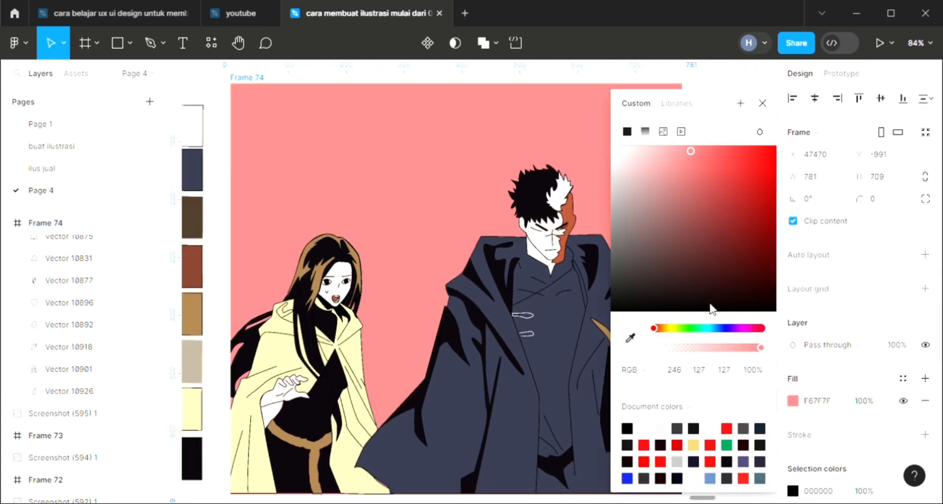
pyautogui.hscroll(1, 431, 361)
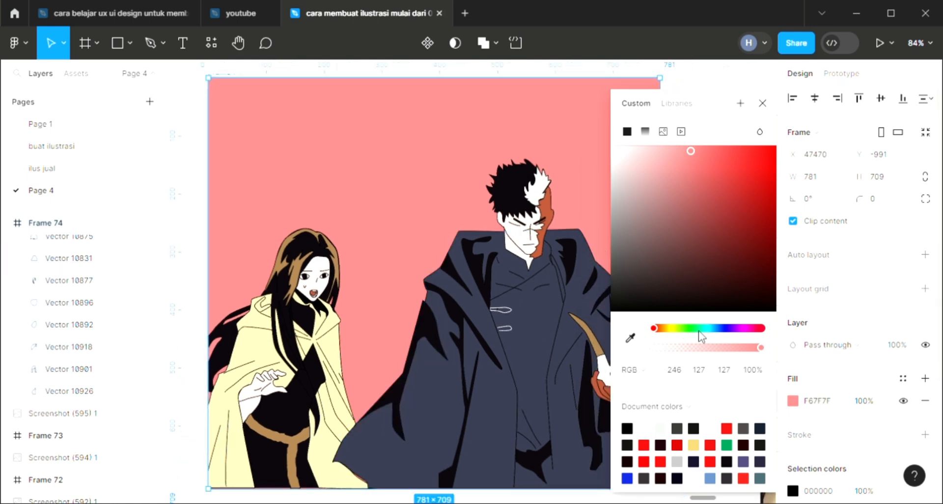
pyautogui.moveTo(681, 334); pyautogui.dragTo(736, 328)
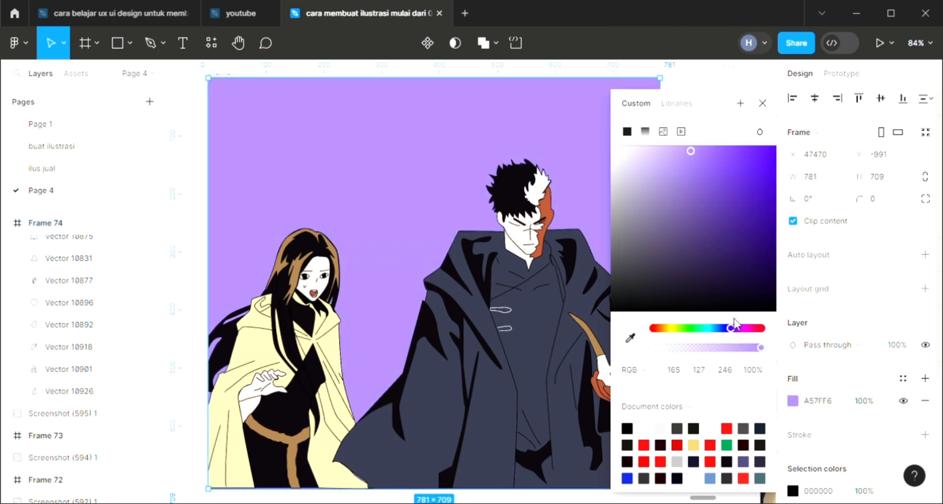
pyautogui.click(762, 103)
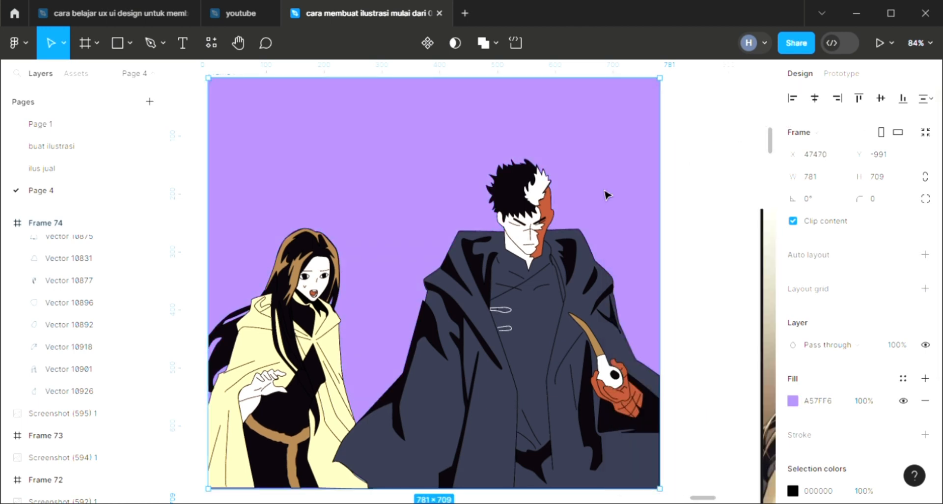
pyautogui.hscroll(-2, 563, 269)
pyautogui.scroll(2, 563, 271)
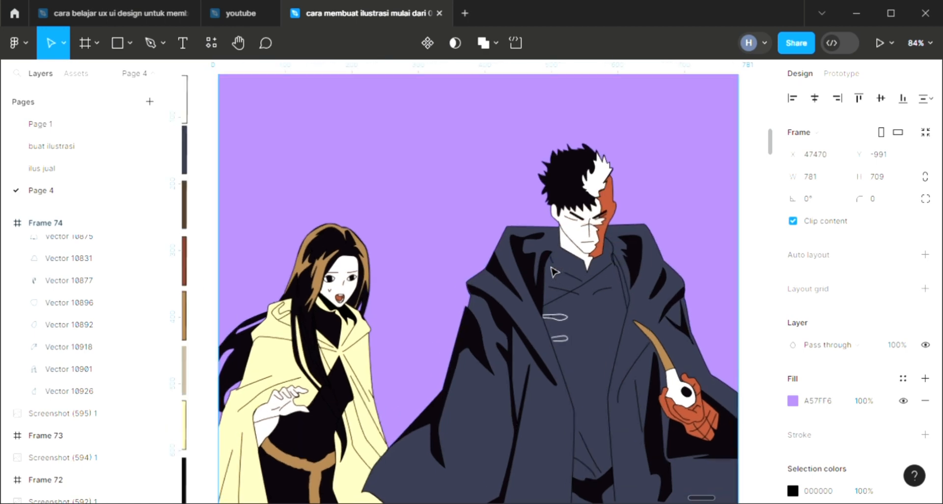
pyautogui.hscroll(-1, 442, 265)
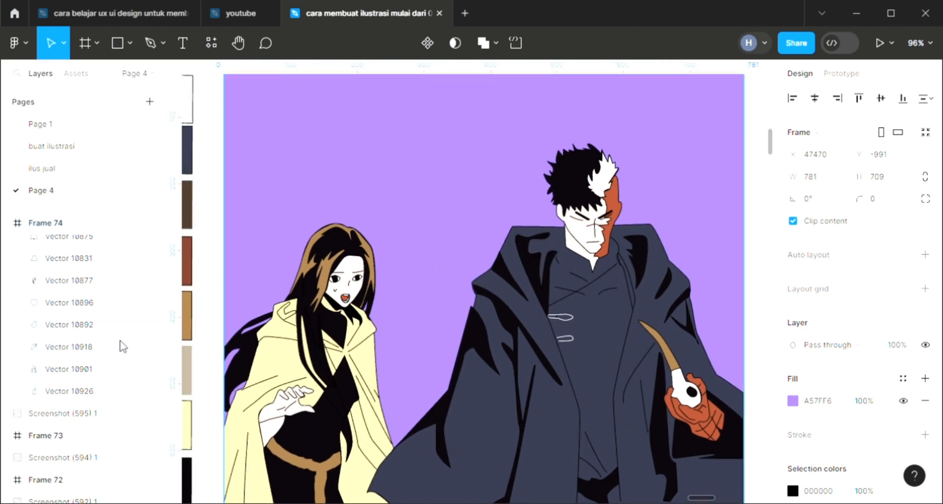